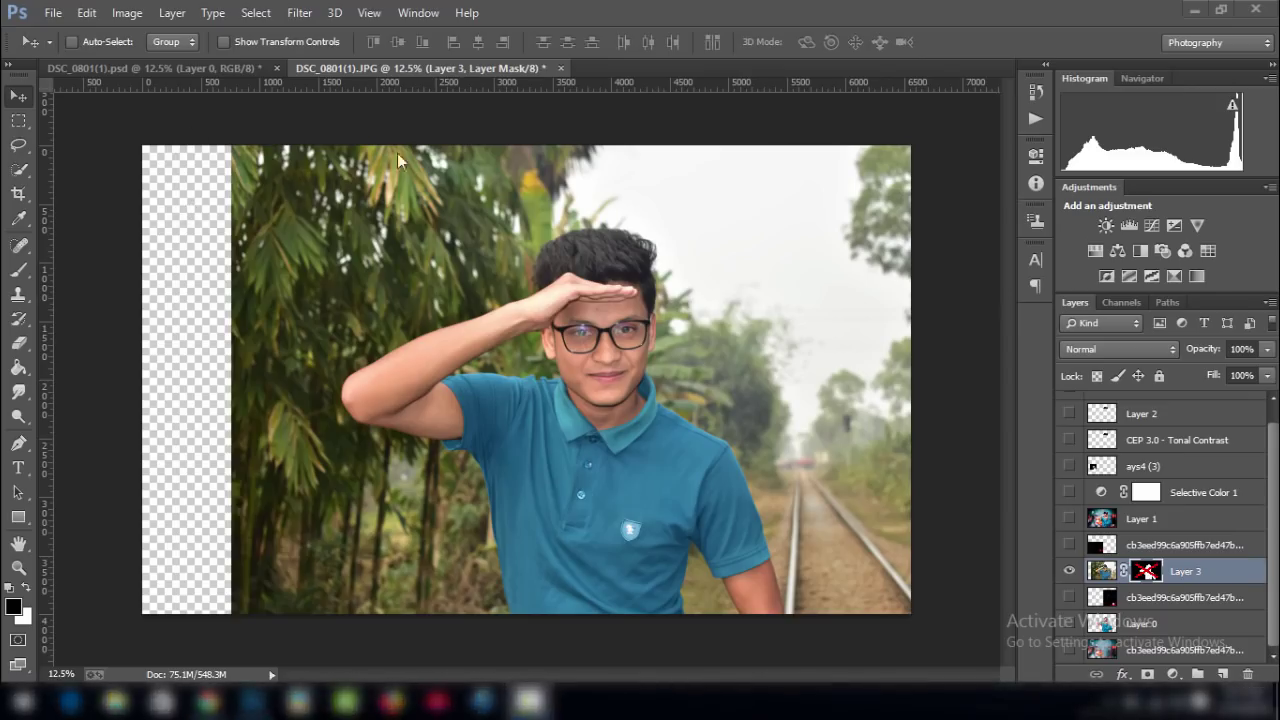
Create a new transparent 6500 × 3500 px document, Untitled-1.
left_click(52, 12)
left_click(68, 36)
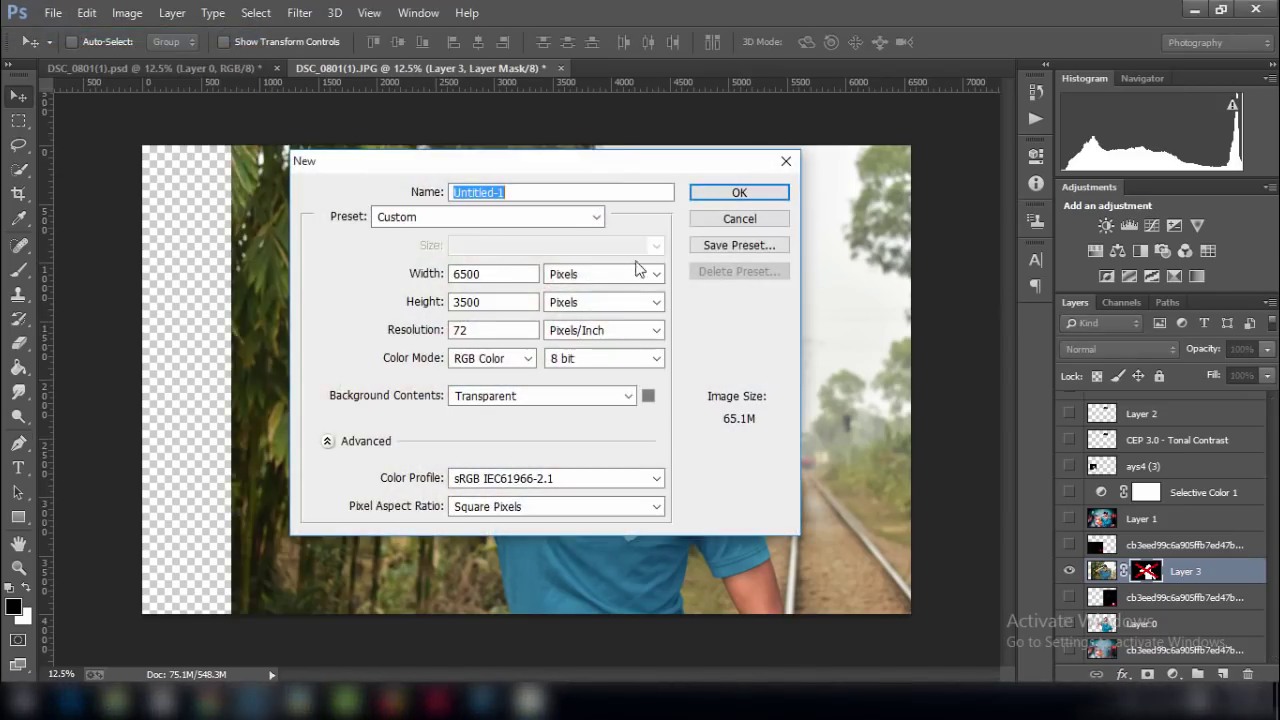
double_click(491, 270)
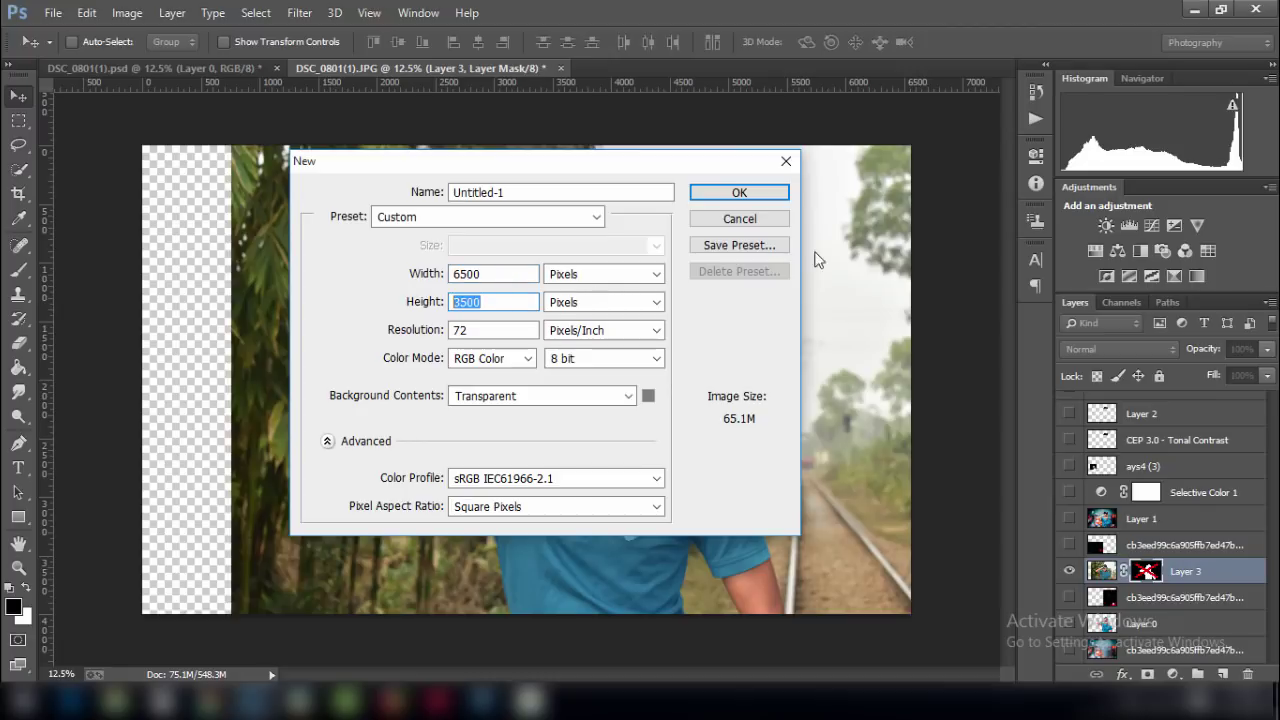
left_click(768, 193)
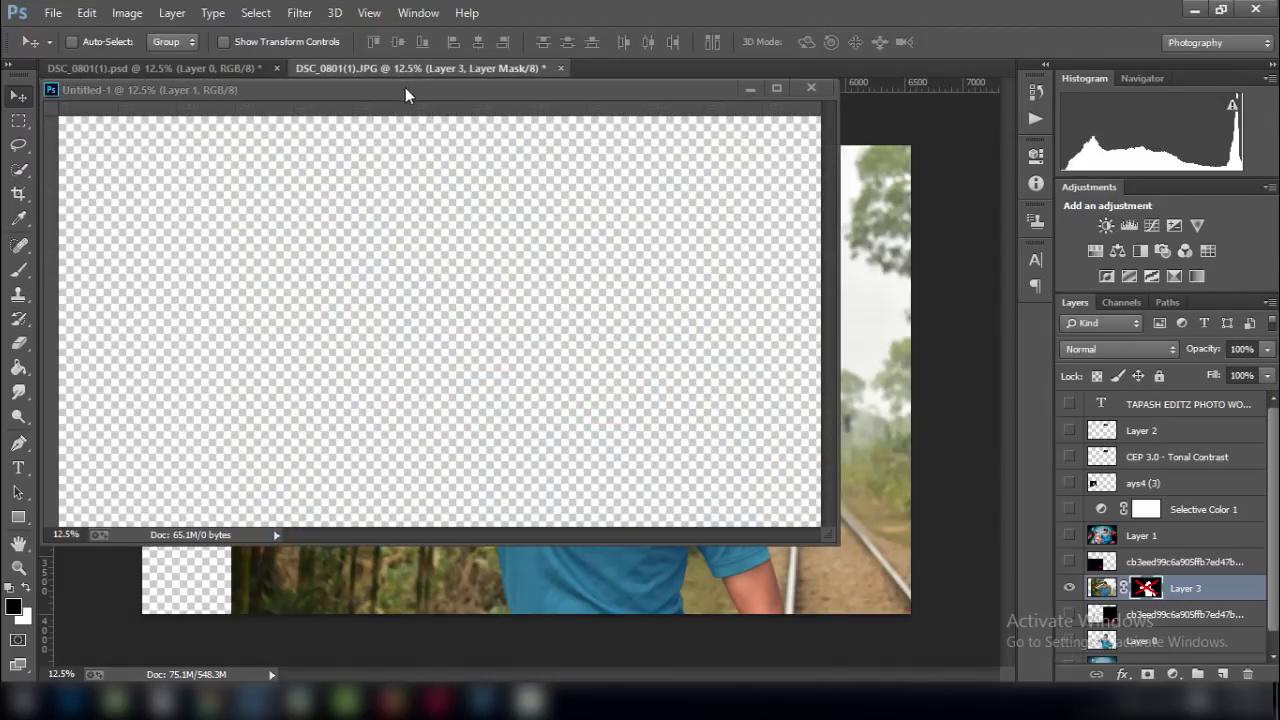
Dock Untitled-1 and drag the young man's Layer 3 from the original photo into it.
left_click_drag(405, 87, 426, 79)
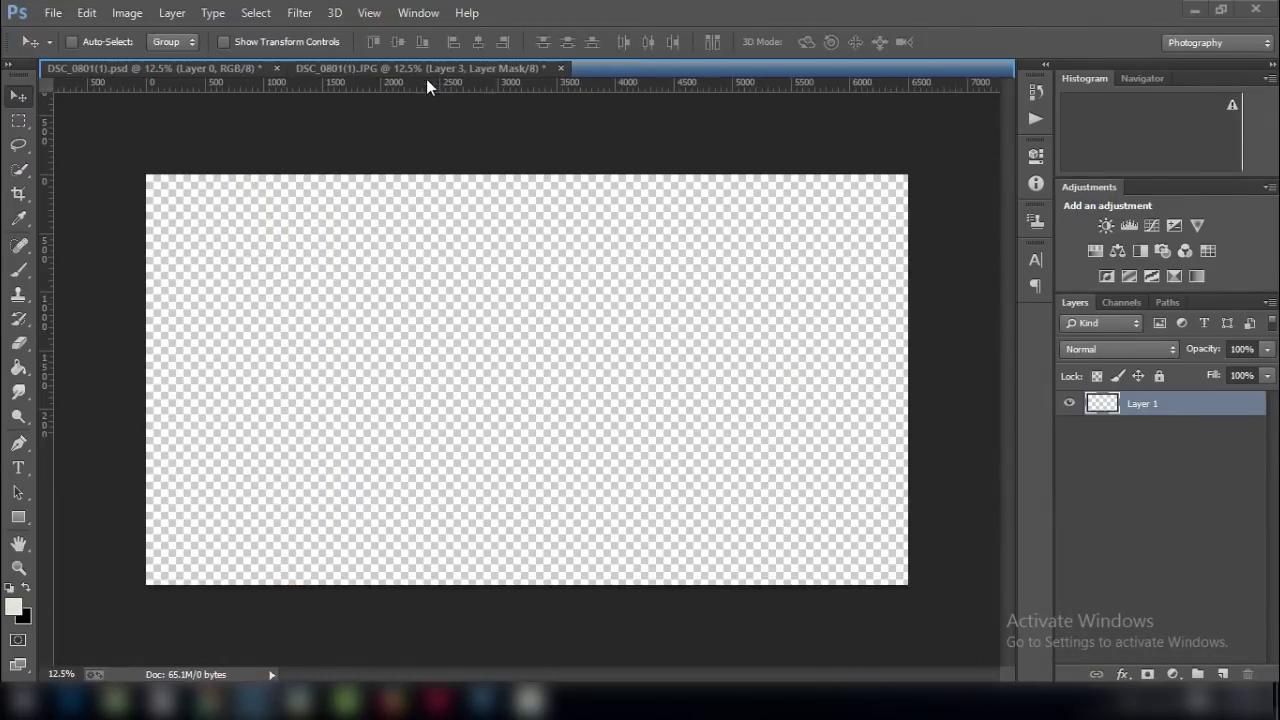
left_click(426, 72)
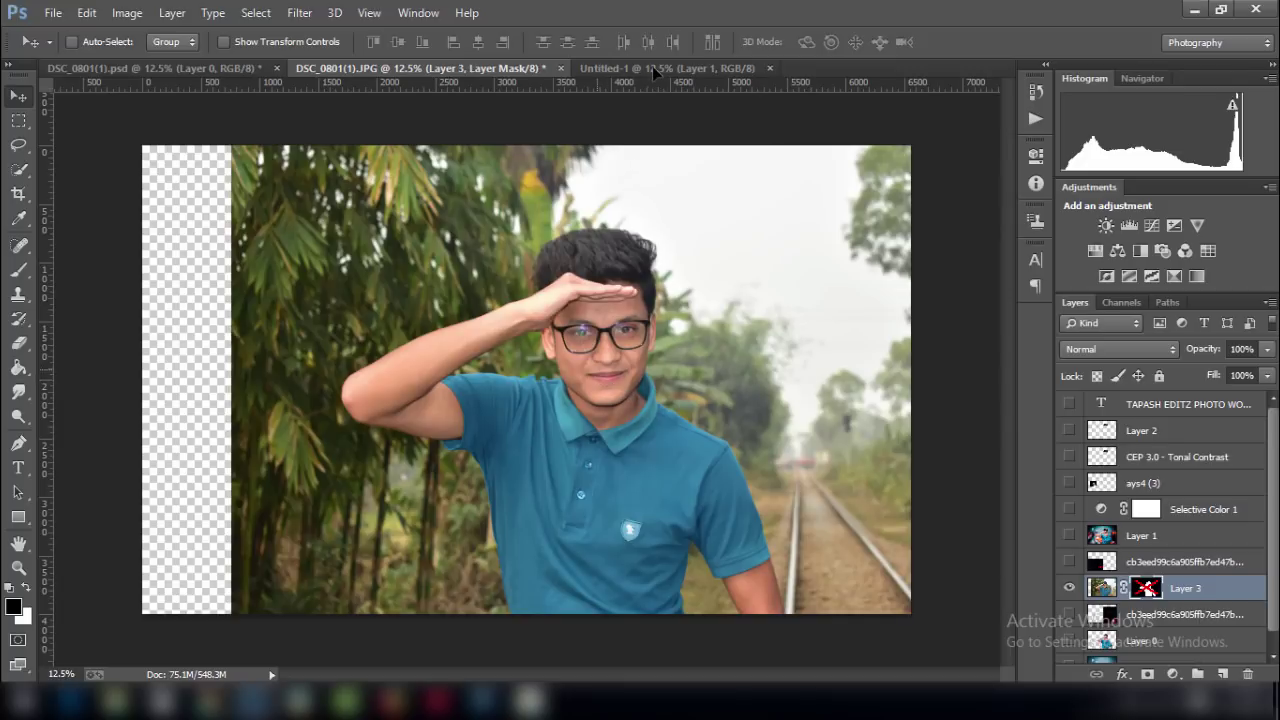
left_click_drag(654, 72, 588, 80)
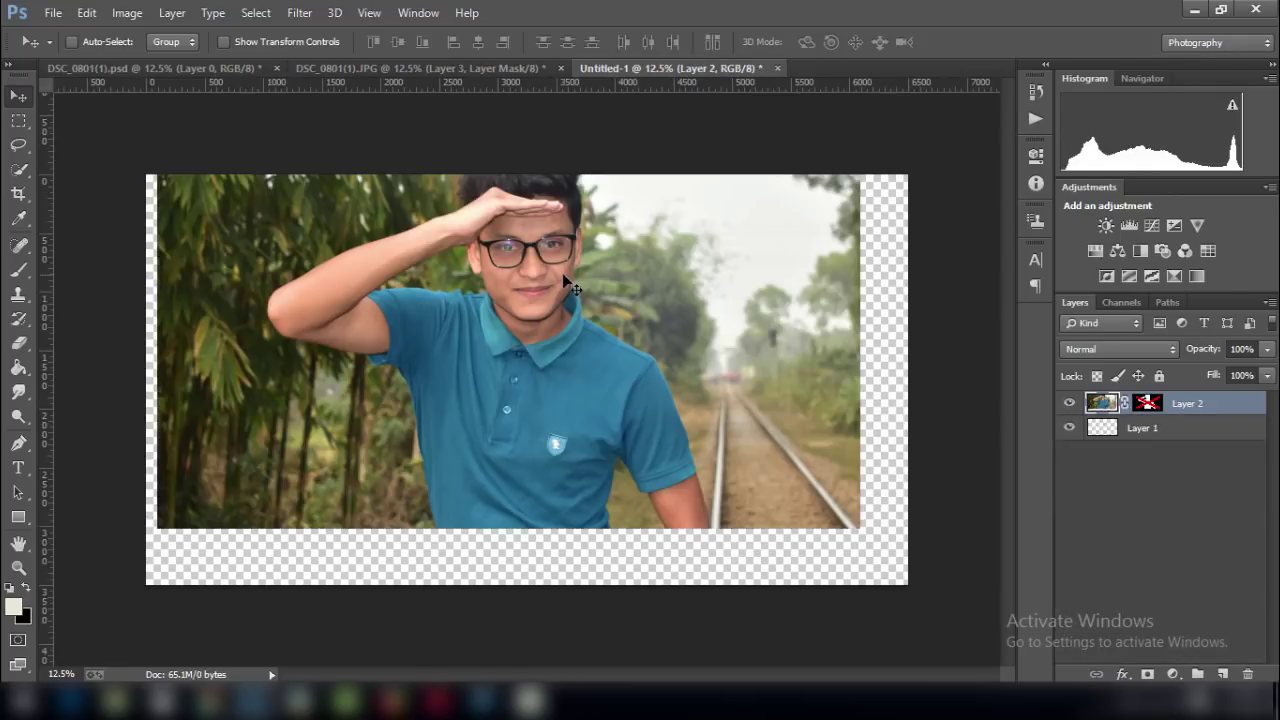
left_click_drag(588, 80, 578, 343)
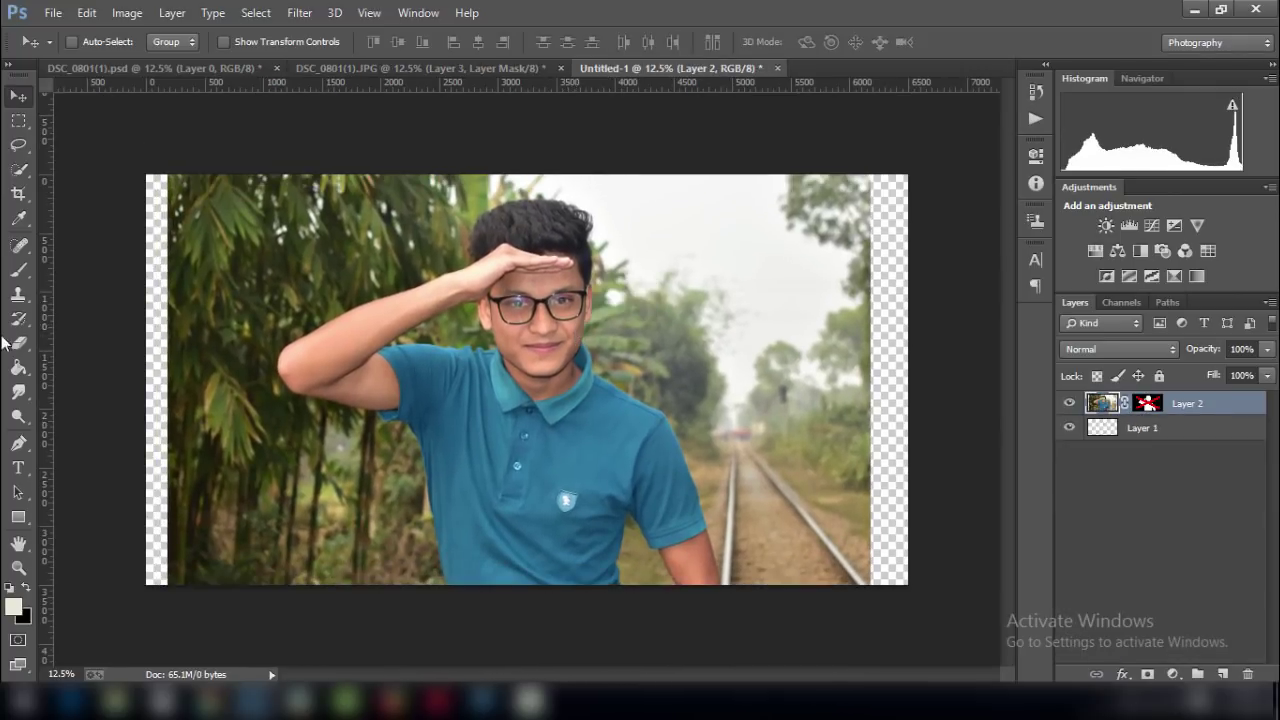
Crop the new canvas around the photo and apply the layer mask to cut out the young man.
left_click(18, 193)
left_click_drag(137, 172, 143, 150)
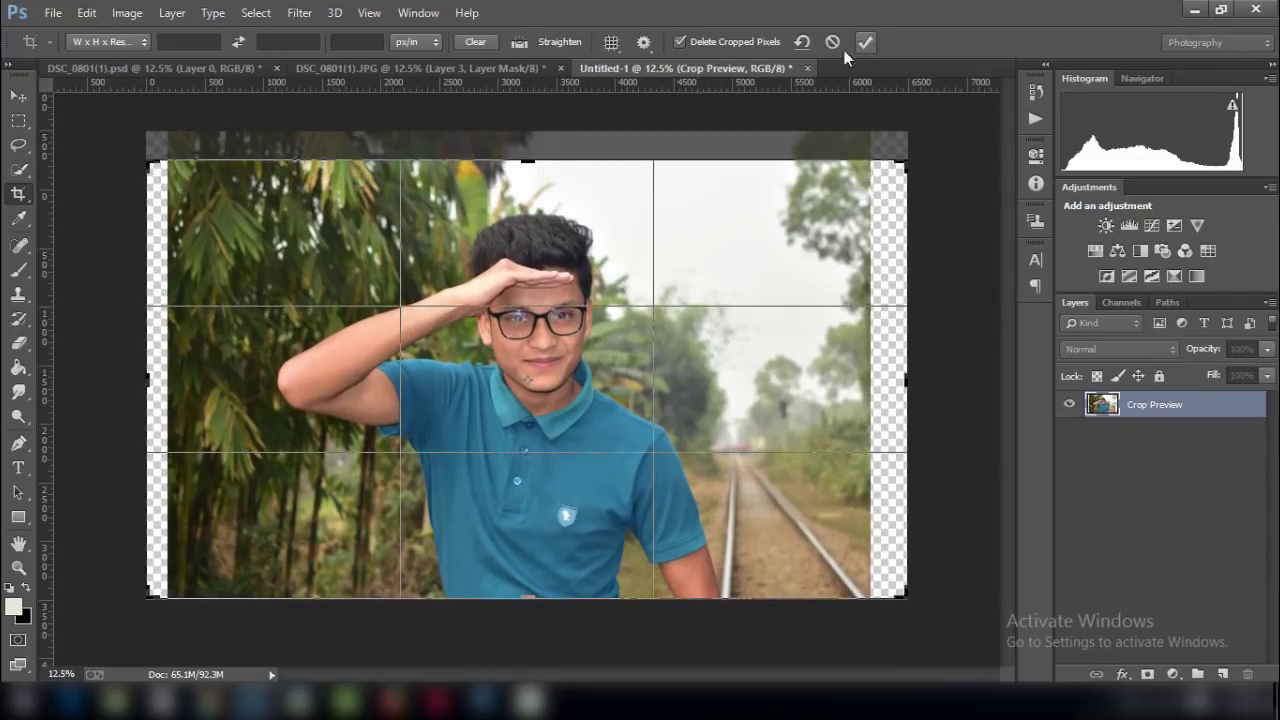
left_click(864, 42)
right_click(1163, 403)
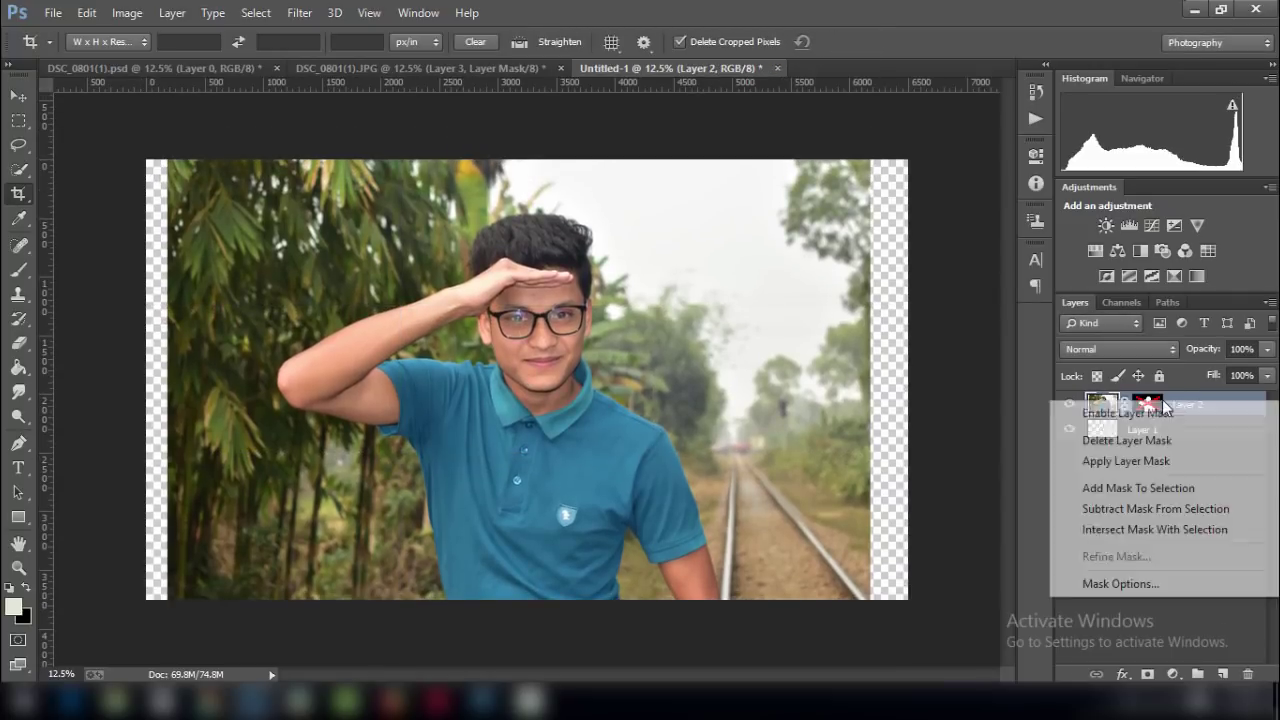
left_click(1157, 460)
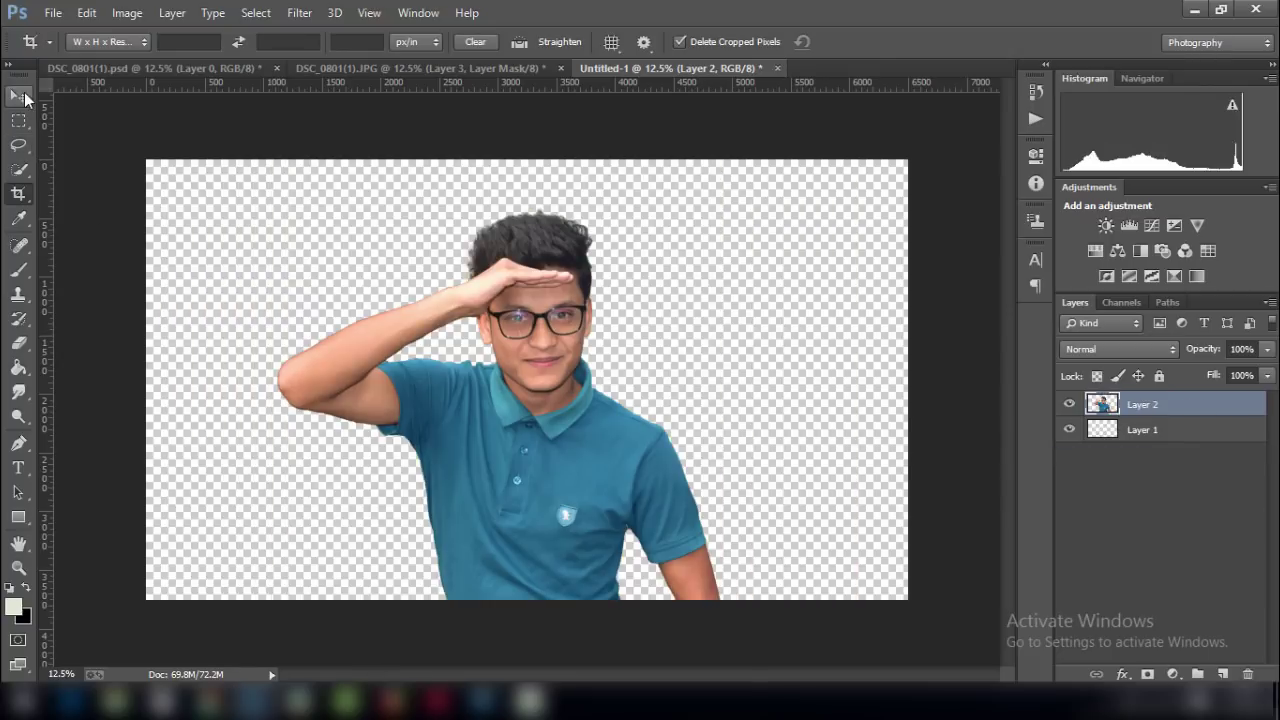
Shift the young man slightly right, then hide Layer 3 in the original photo.
left_click(19, 96)
left_click_drag(530, 400, 600, 400)
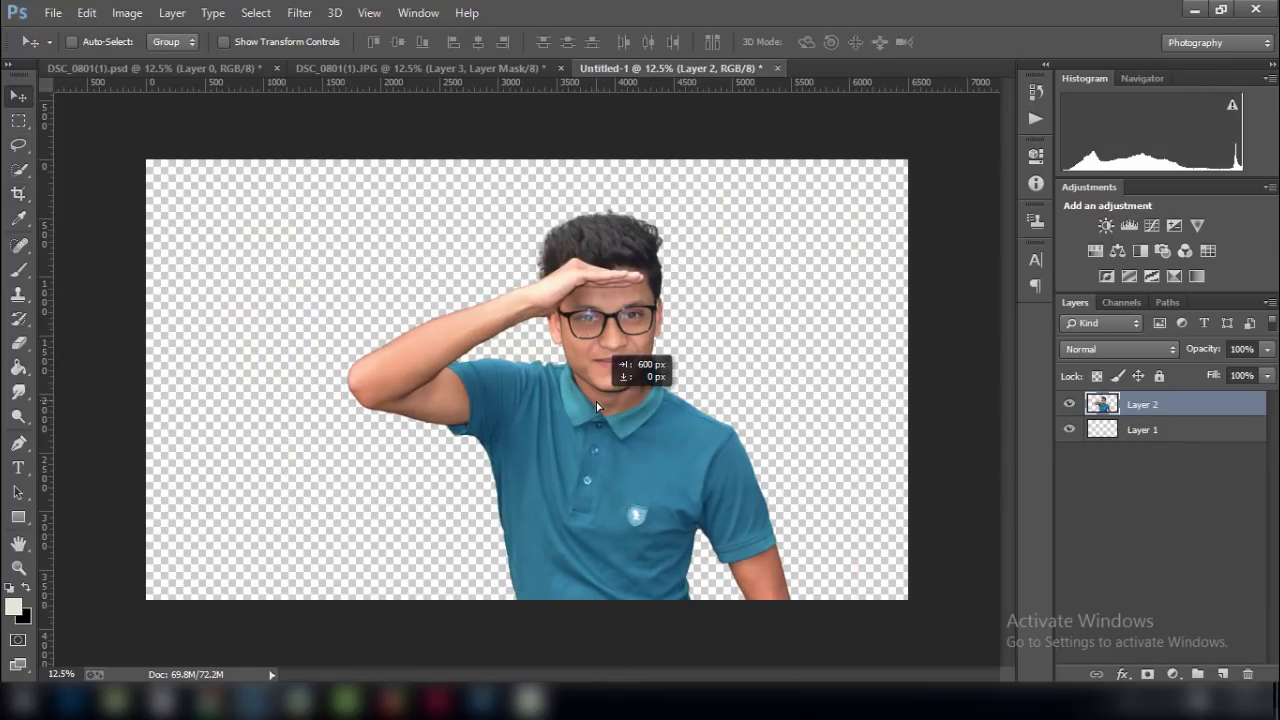
left_click(327, 68)
left_click(1070, 588)
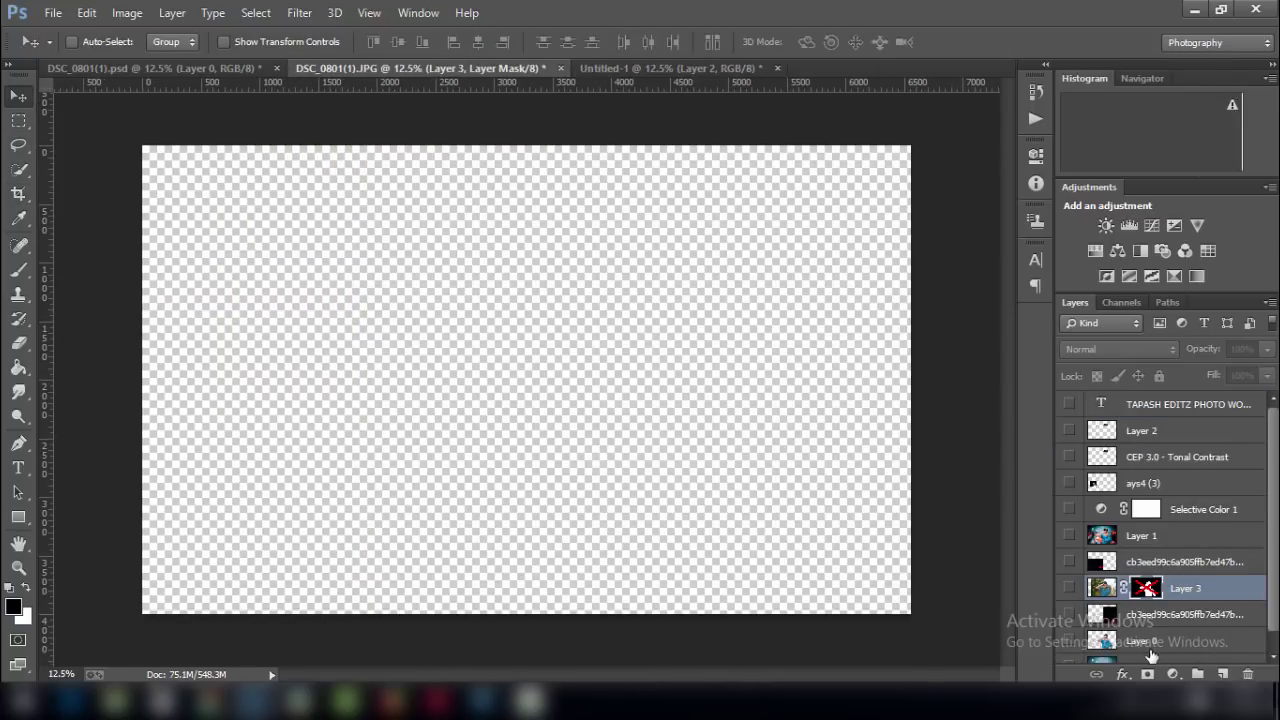
Select the bottom bokeh layer in DSC_0801 and bring it into Untitled-1.
left_click(1150, 648)
left_click(1150, 614)
scroll(1231, 640, "down", 1)
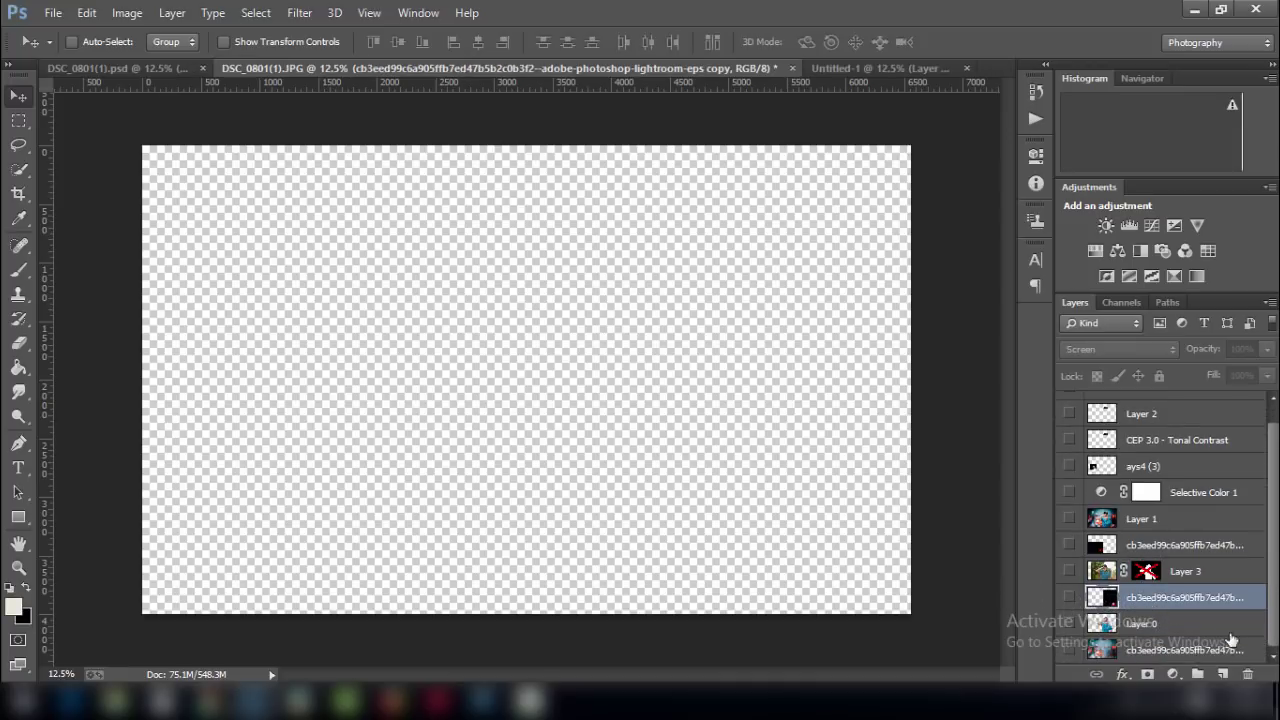
left_click(1165, 648)
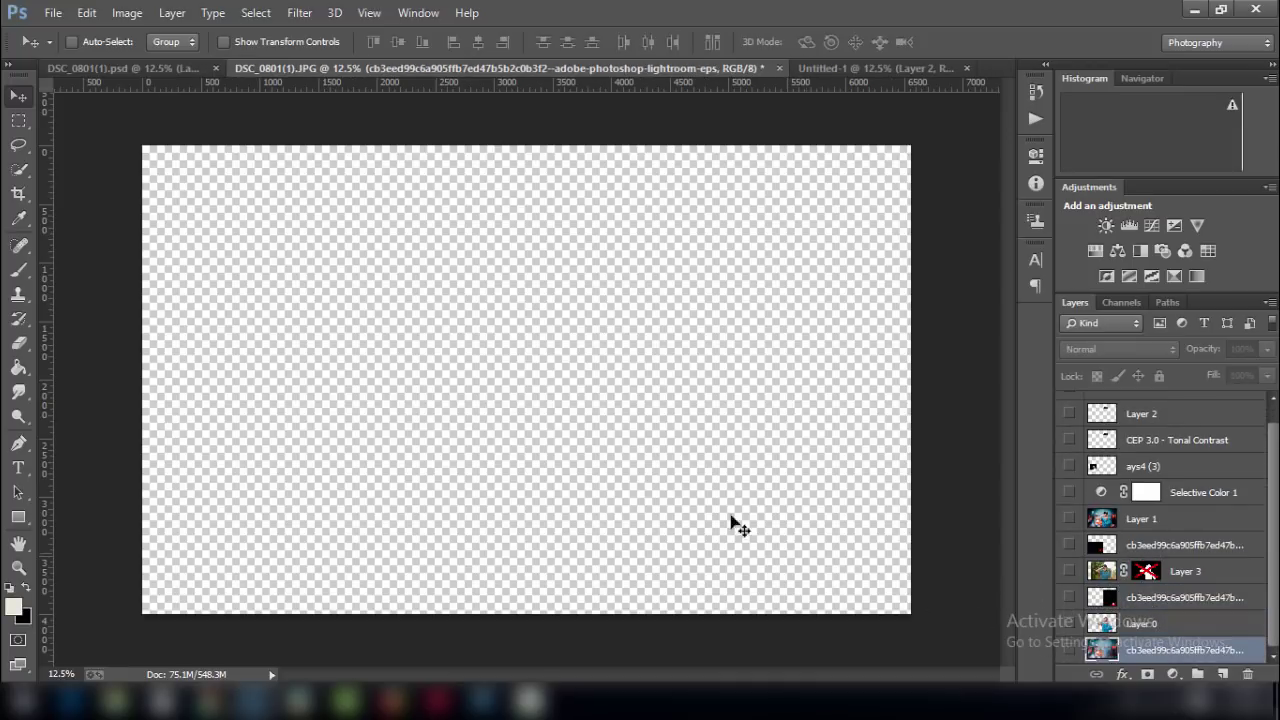
left_click(835, 68)
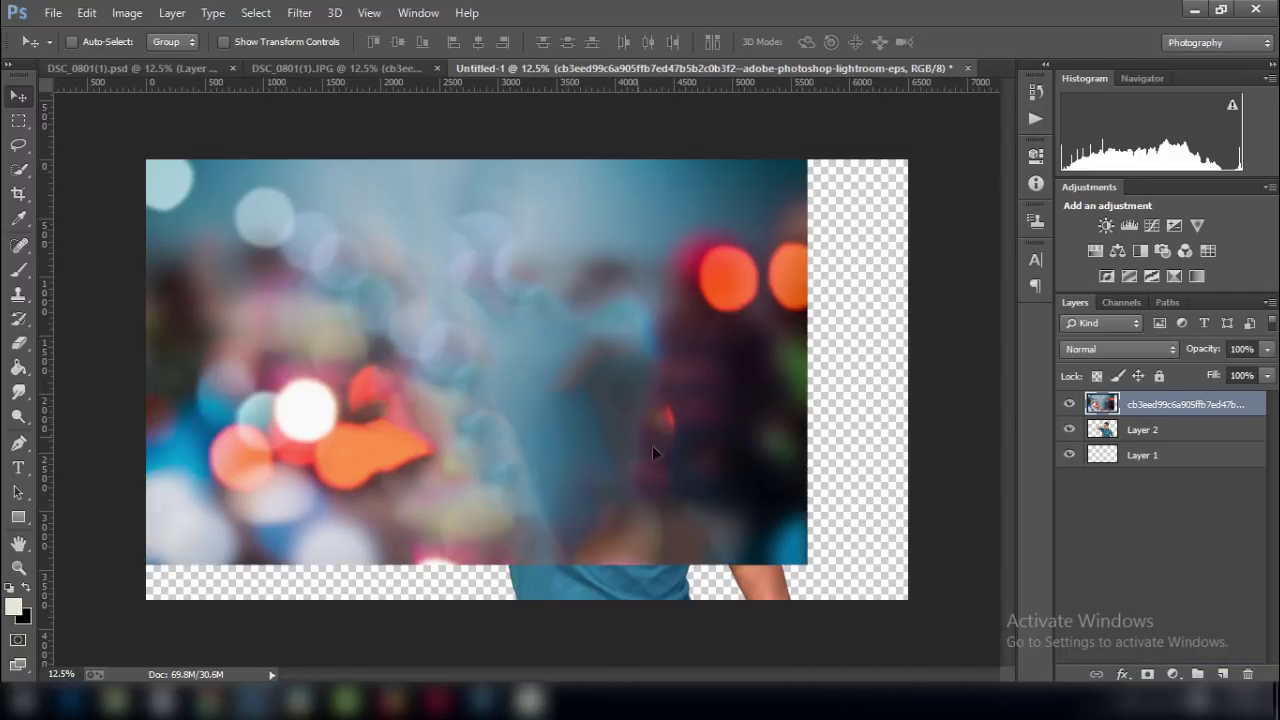
mouse_move(546, 395)
left_mouse_down()
mouse_move(786, 578)
mouse_move(733, 520)
left_mouse_up()
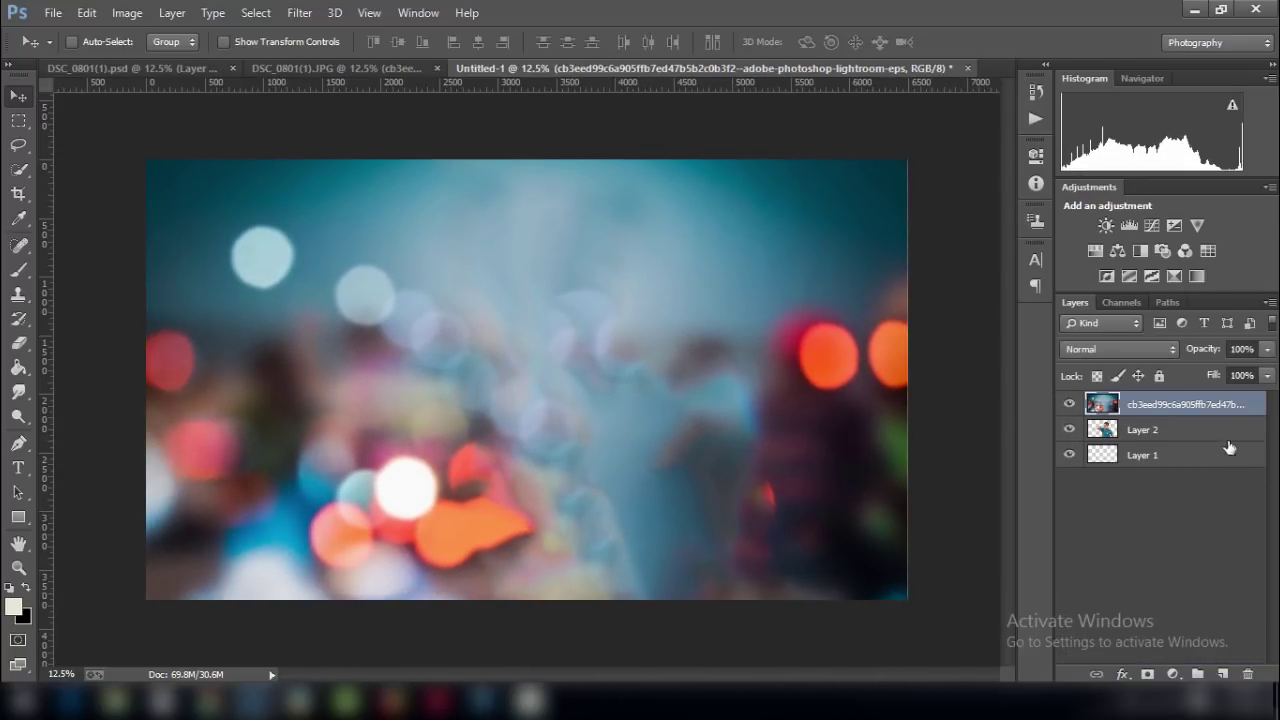
Place the bokeh layer below the young man and reposition both layers.
left_click_drag(1202, 410, 1206, 436)
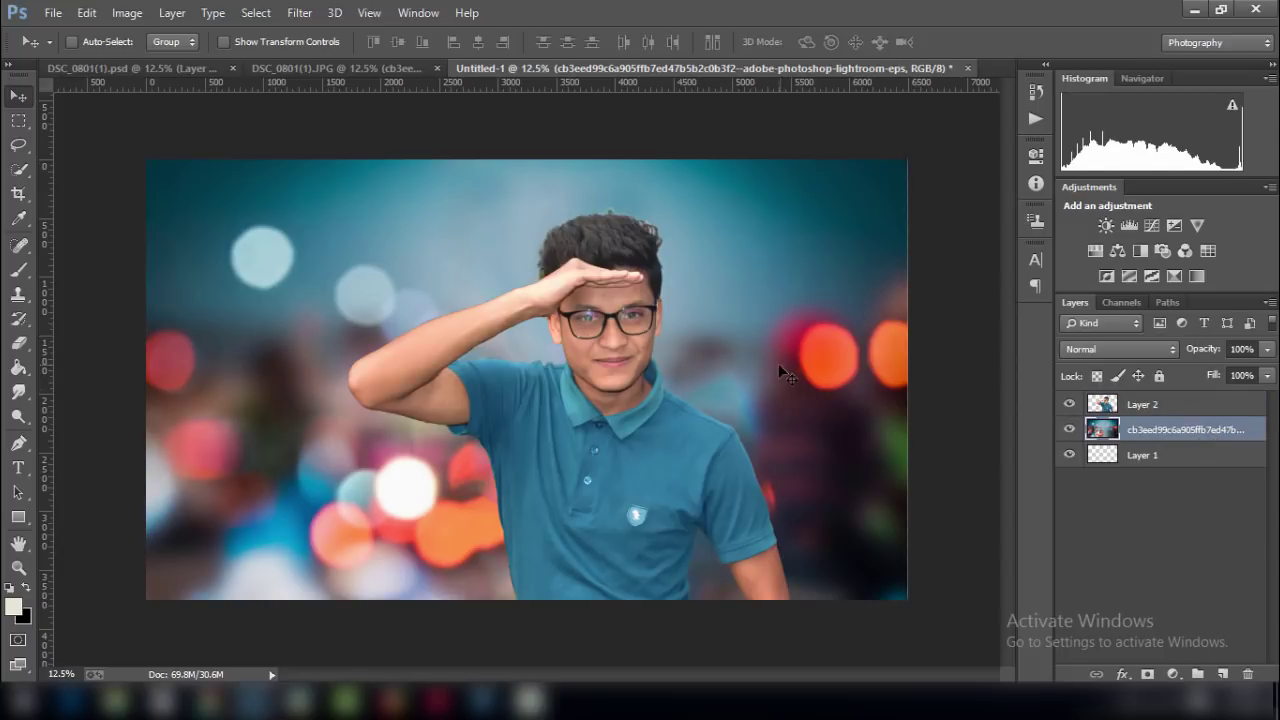
mouse_move(743, 371)
left_mouse_down()
mouse_move(733, 393)
mouse_move(742, 340)
left_mouse_up()
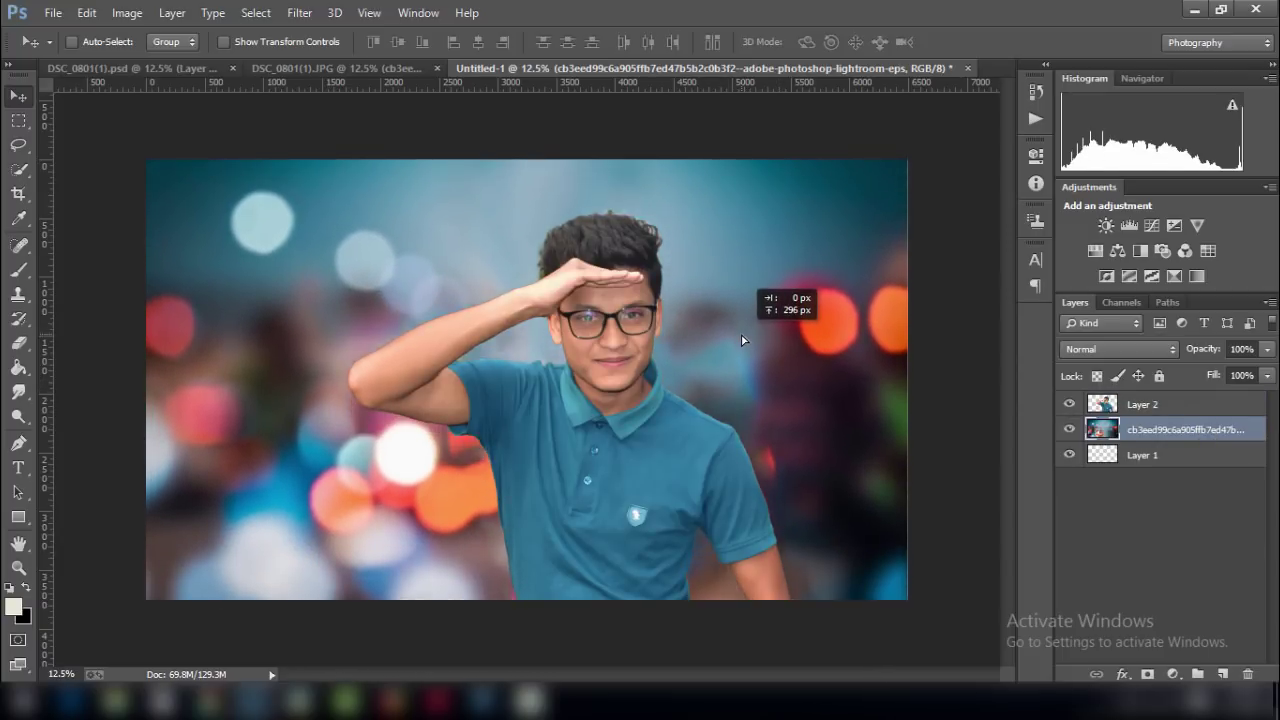
left_click(1142, 404)
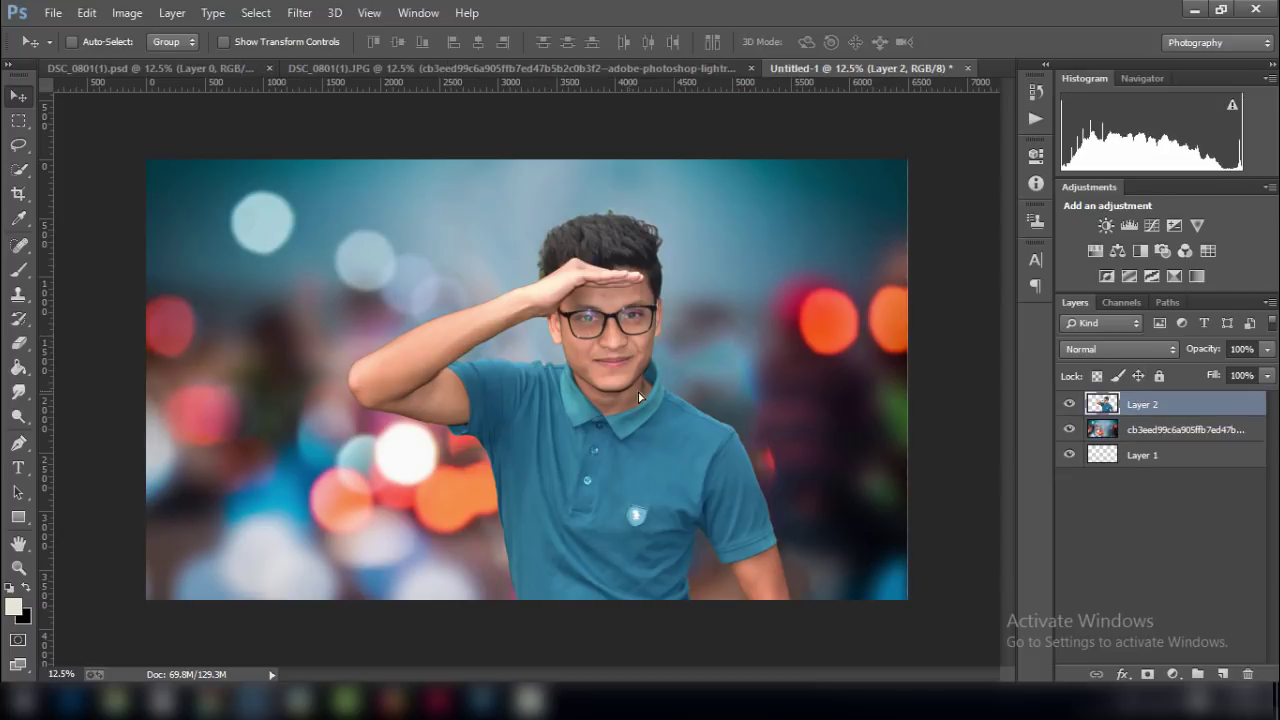
left_click_drag(638, 392, 660, 392)
Recrop the canvas to the bokeh background's edges.
left_click(23, 197)
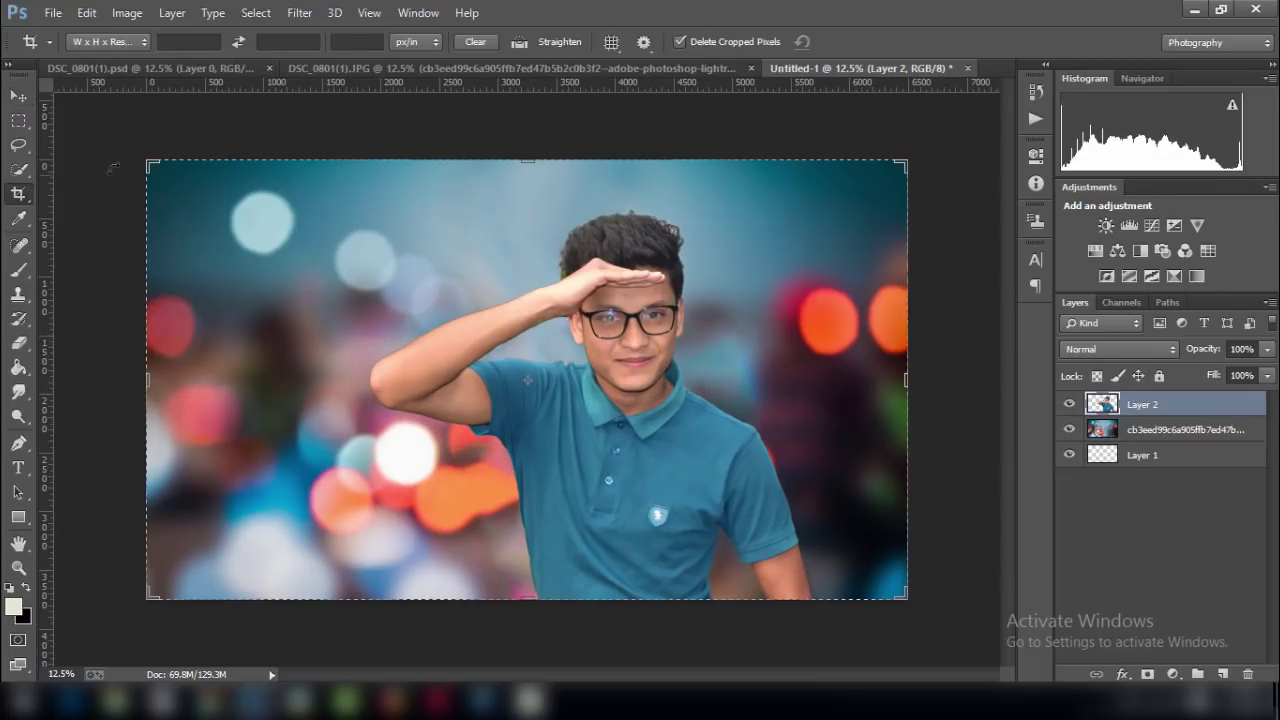
left_click_drag(147, 160, 135, 141)
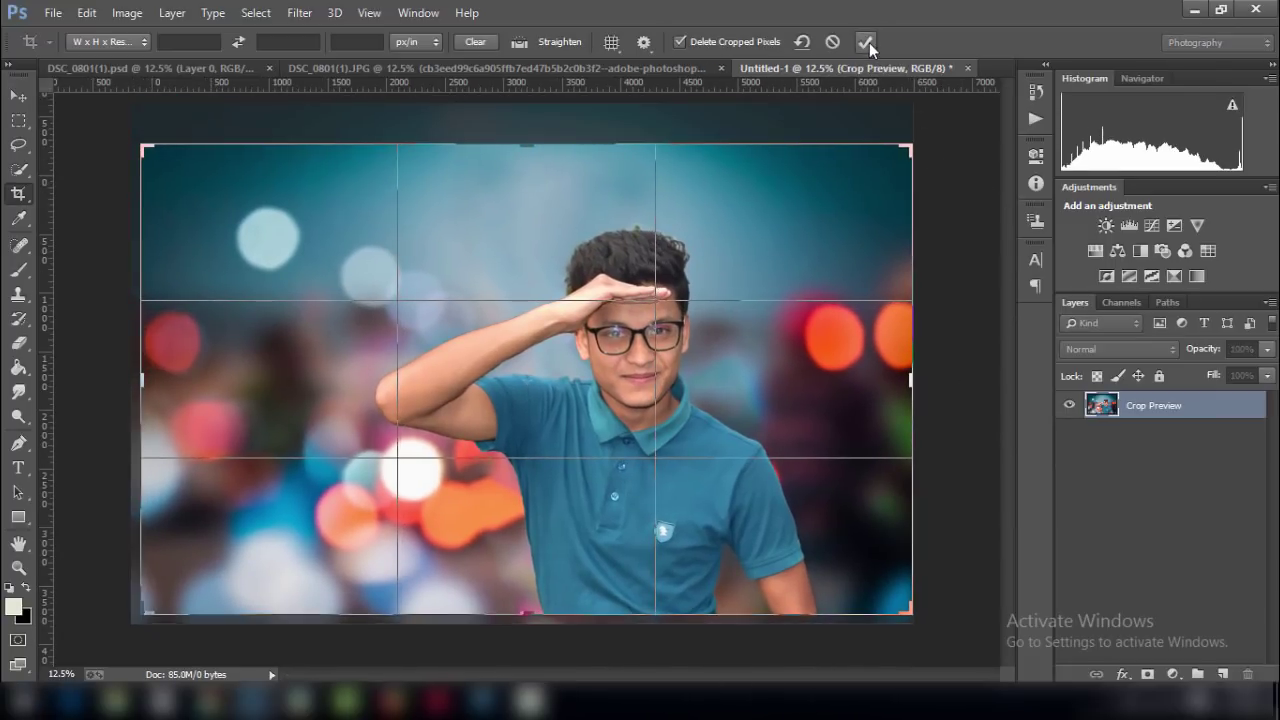
left_click(866, 42)
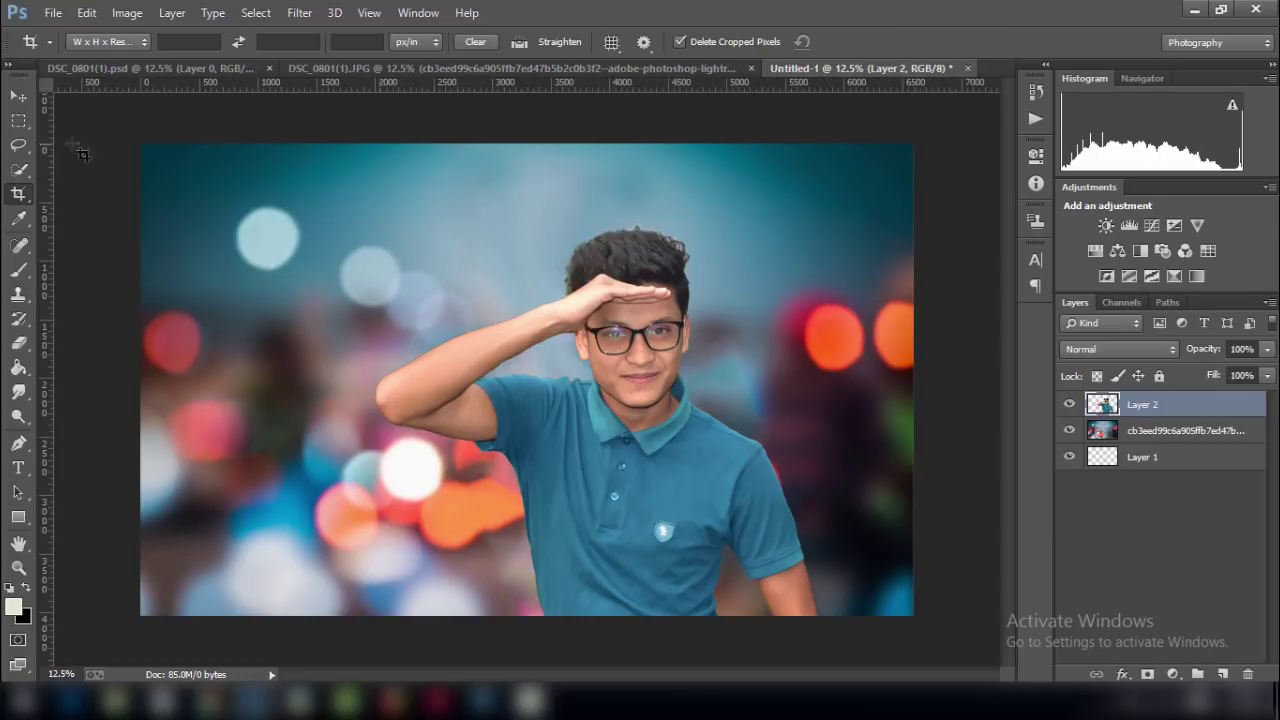
Move the young man a little further right, then select the bokeh layer.
left_click(18, 96)
mouse_move(607, 380)
left_mouse_down()
mouse_move(622, 380)
mouse_move(611, 377)
left_mouse_up()
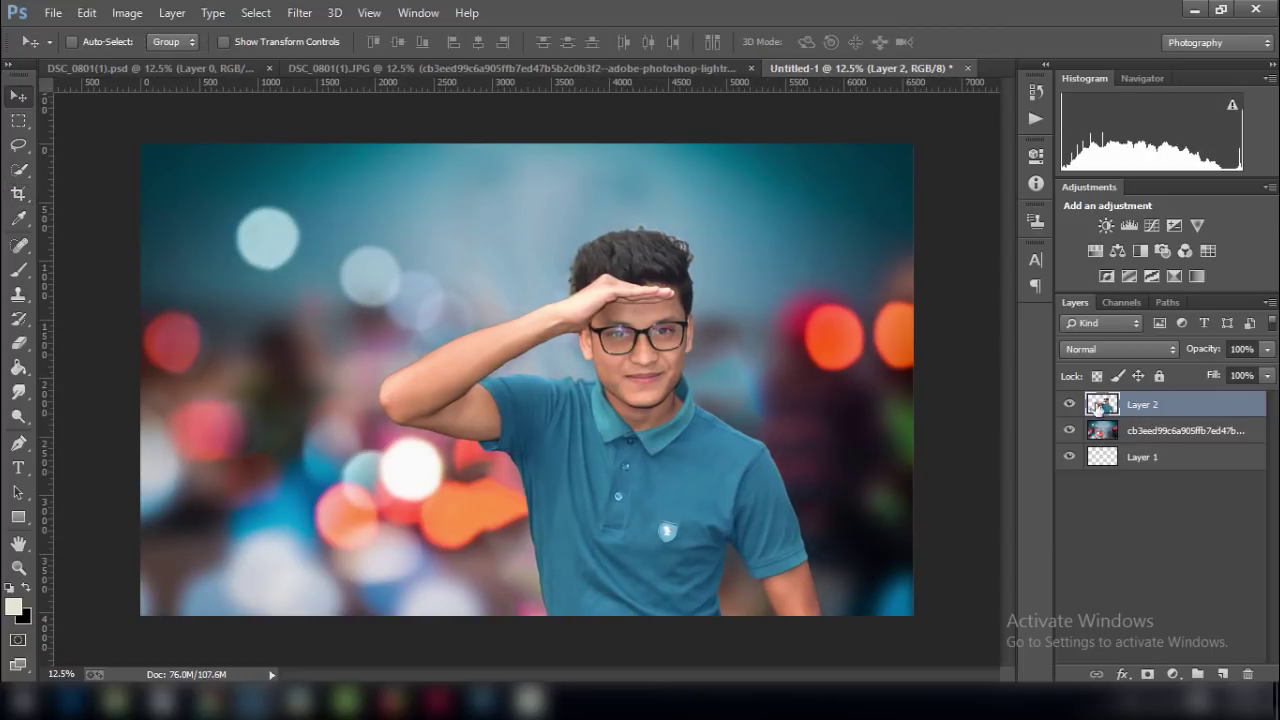
left_click(1146, 432)
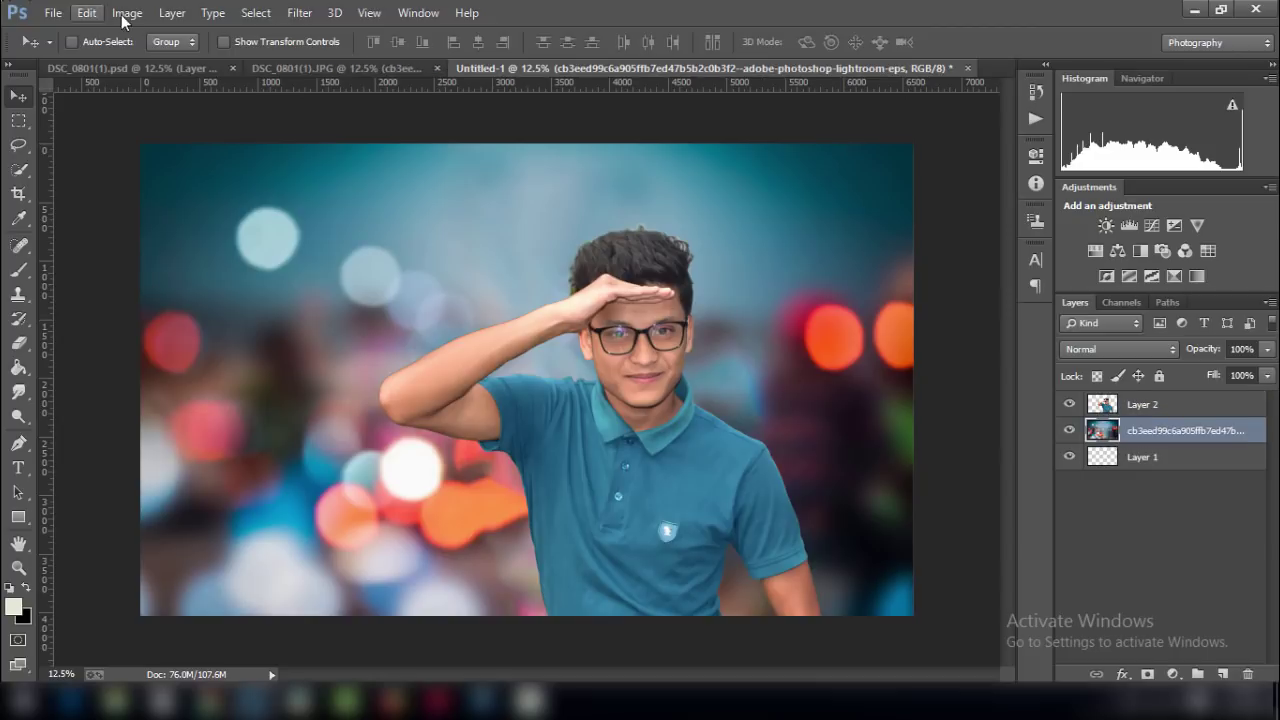
Rename the bokeh layer to Background.
right_click(1172, 436)
key("Escape")
double_click(1170, 431)
type("Background")
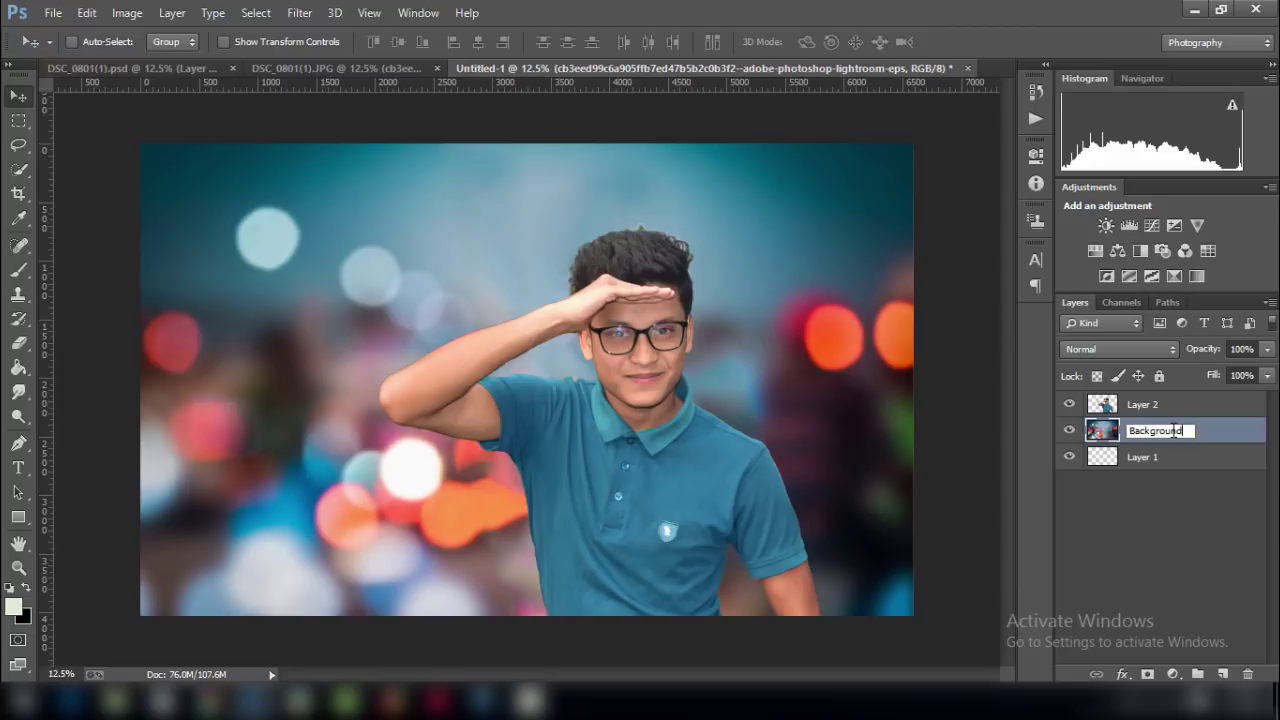
key("Return")
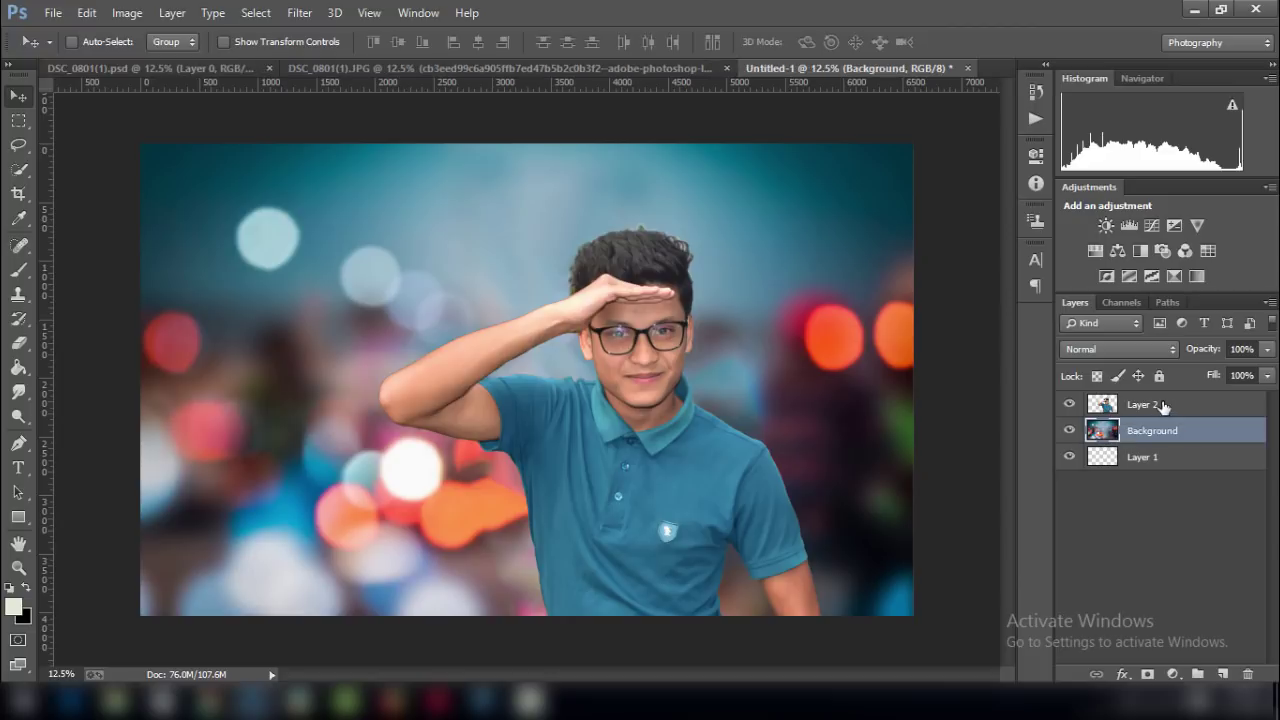
Rename the person layer to Model and delete the empty Layer 1.
left_click(1159, 405)
double_click(1145, 407)
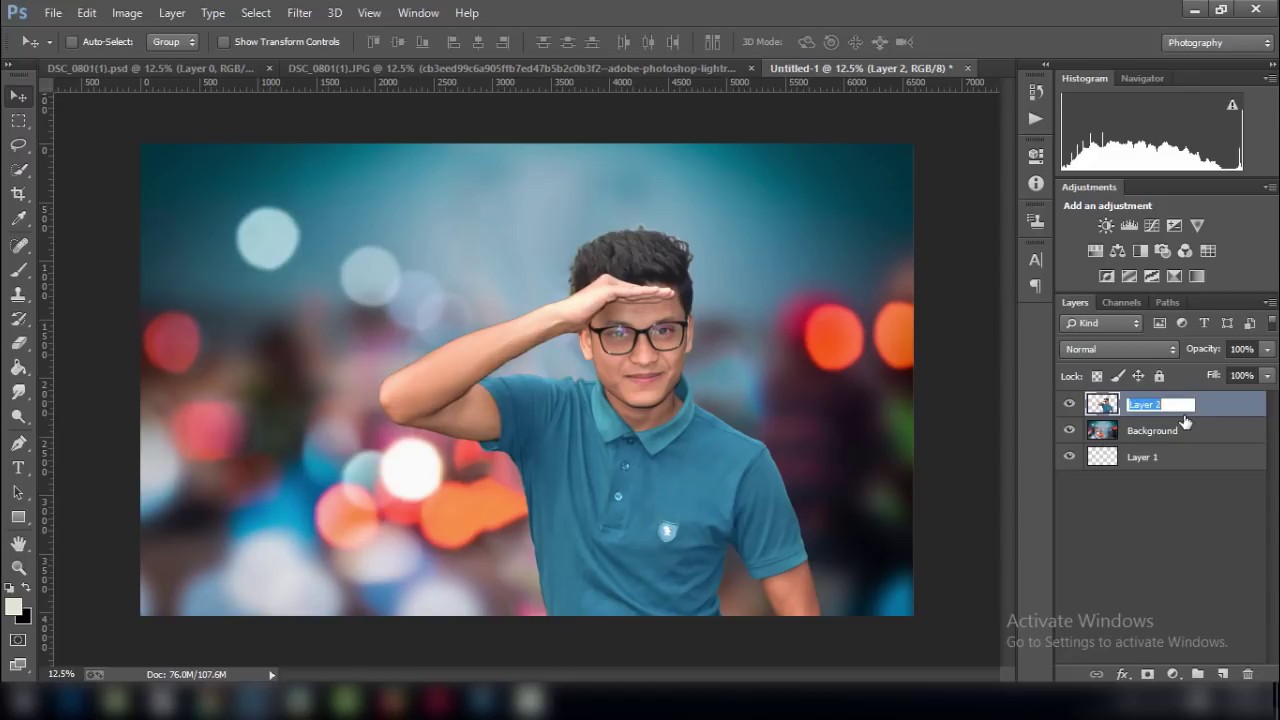
type("Model")
key("Return")
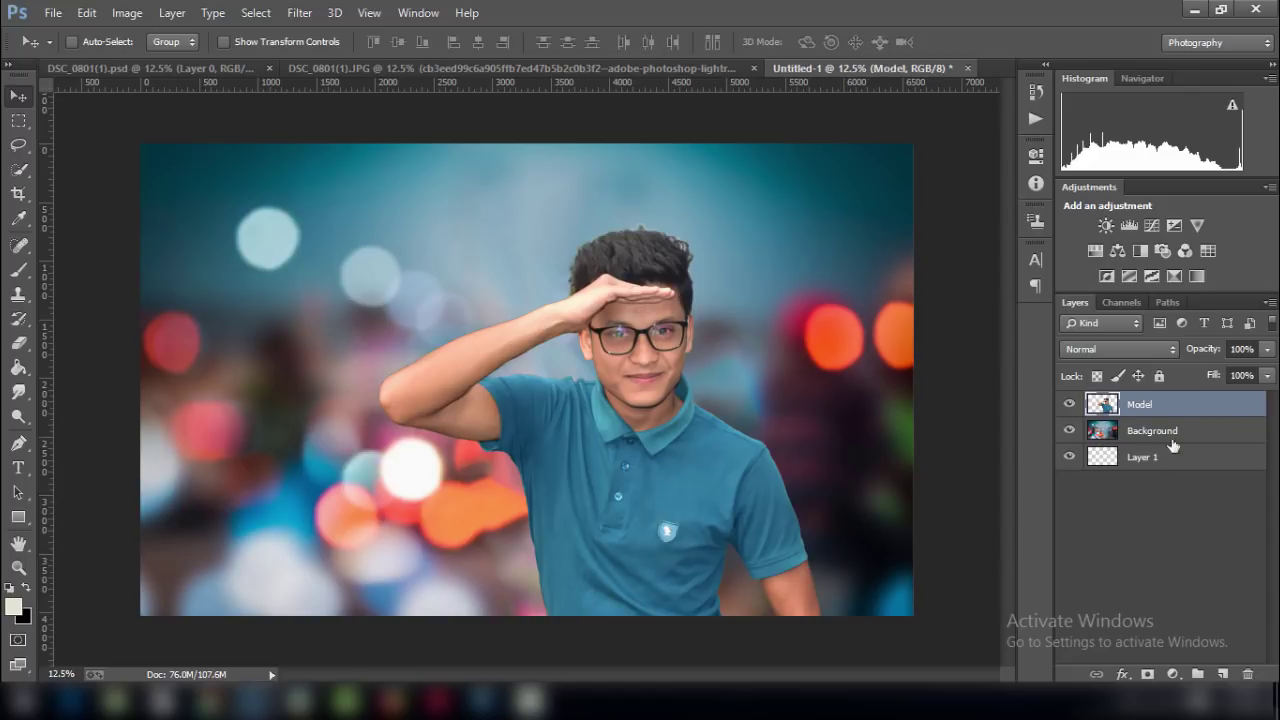
left_click(1159, 462)
left_click(1244, 675)
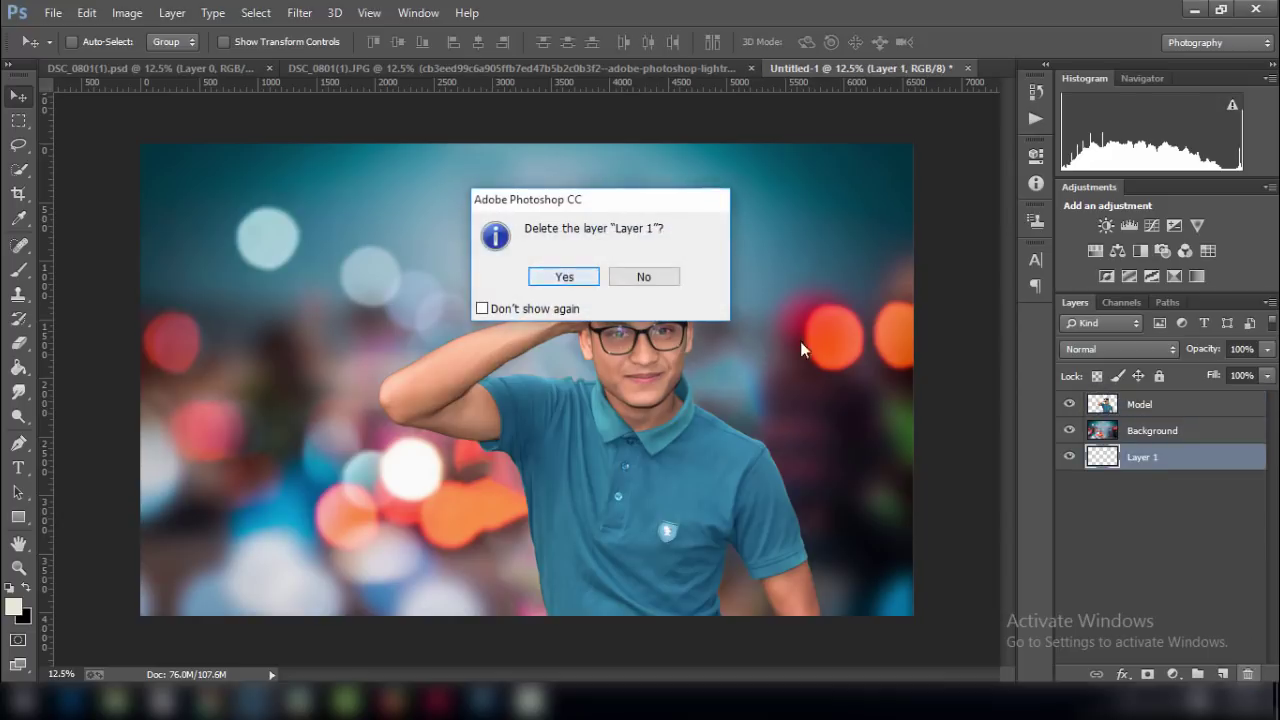
Confirm deleting Layer 1, then apply Levels with midtone 0.79 to the Background layer.
left_click(566, 282)
left_click(87, 12)
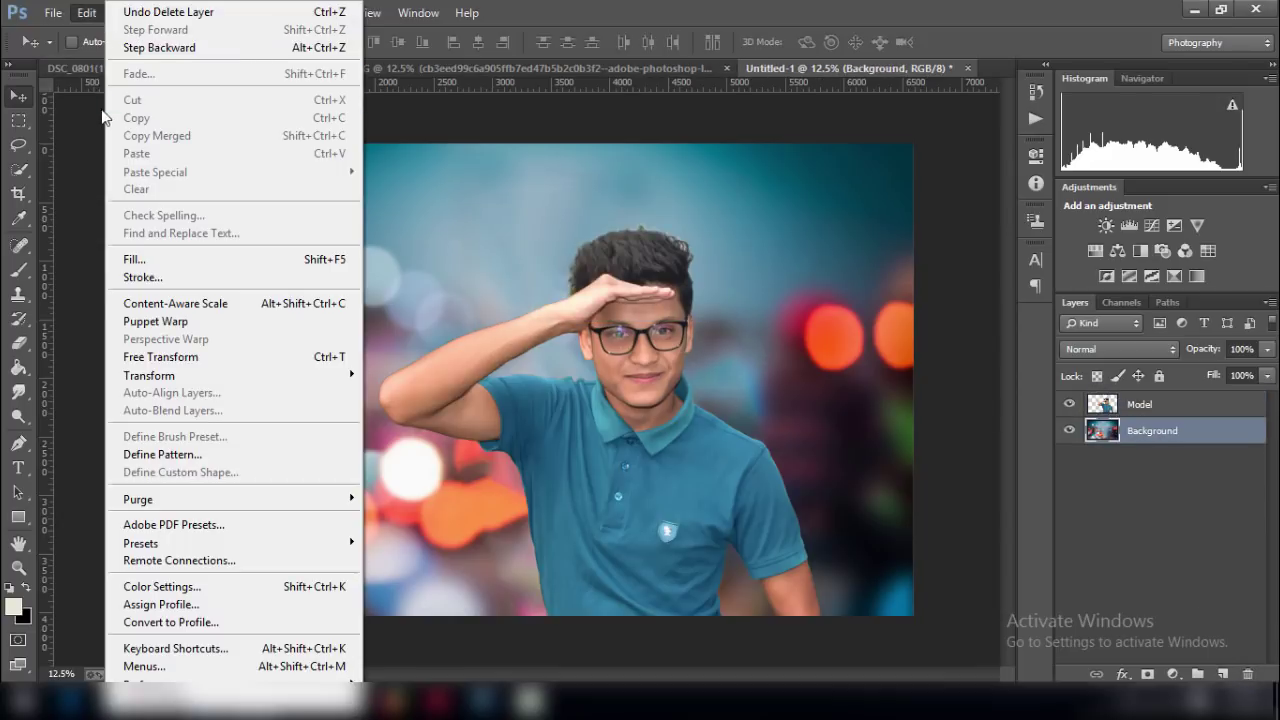
left_click(87, 12)
left_click(127, 12)
left_click(380, 94)
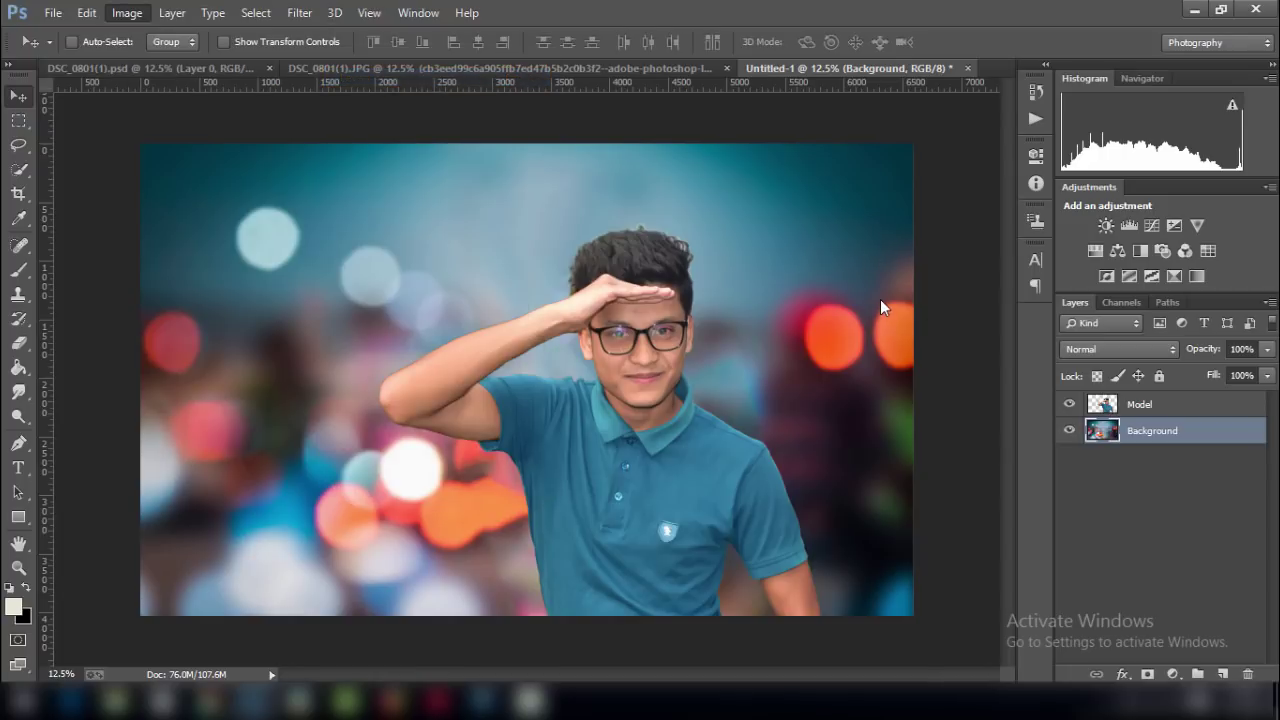
left_click_drag(1057, 327, 1074, 327)
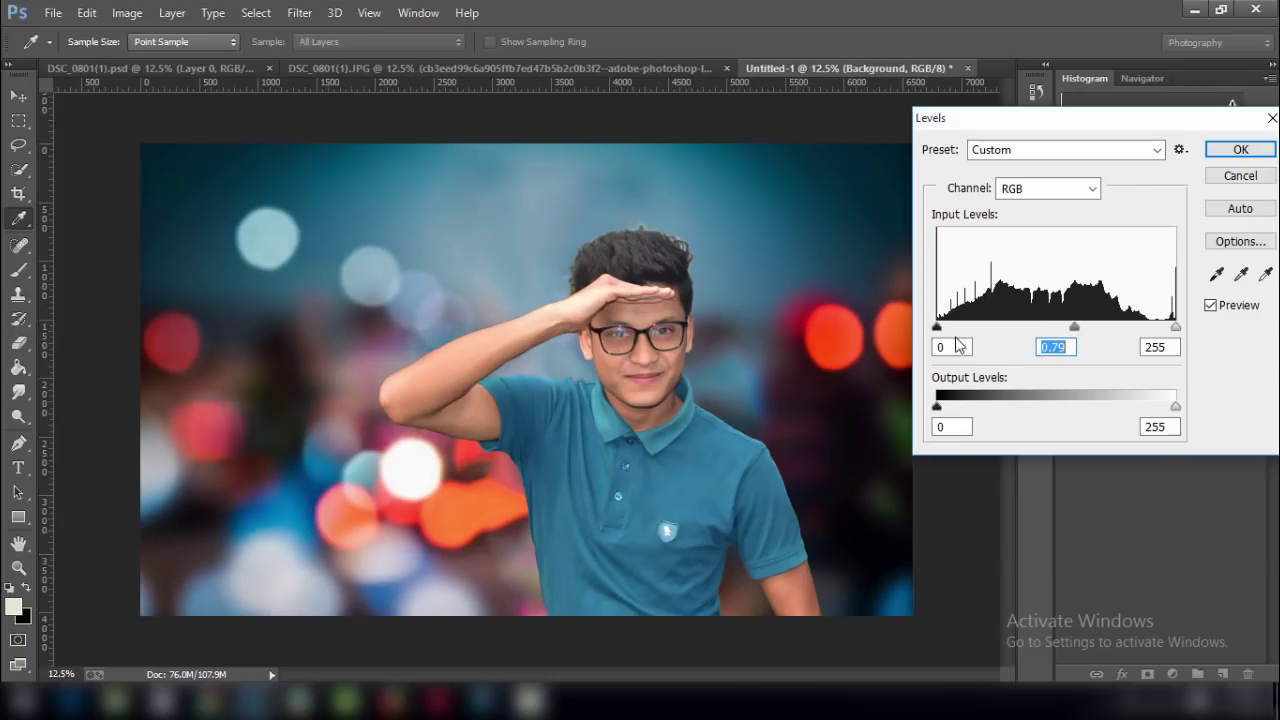
left_click(1236, 149)
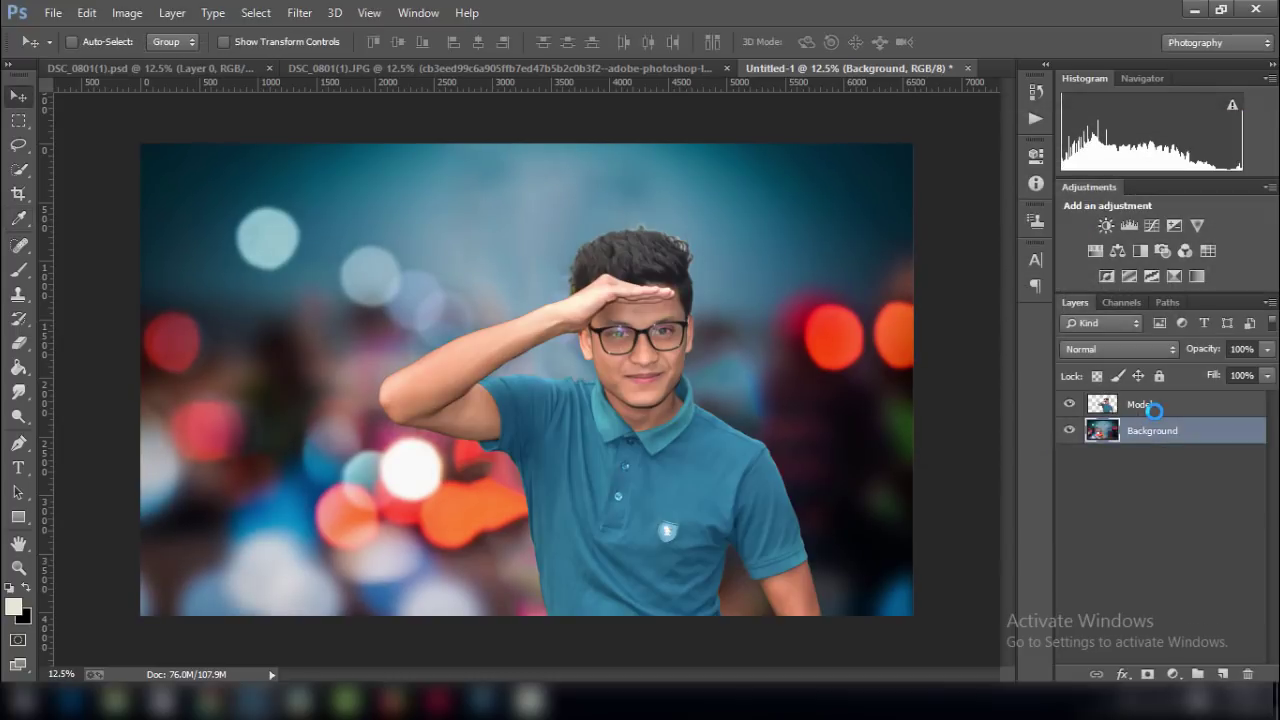
Give the Model layer Brightness 8 and Contrast 15, then reselect the Background layer.
left_click(128, 13)
mouse_move(155, 60)
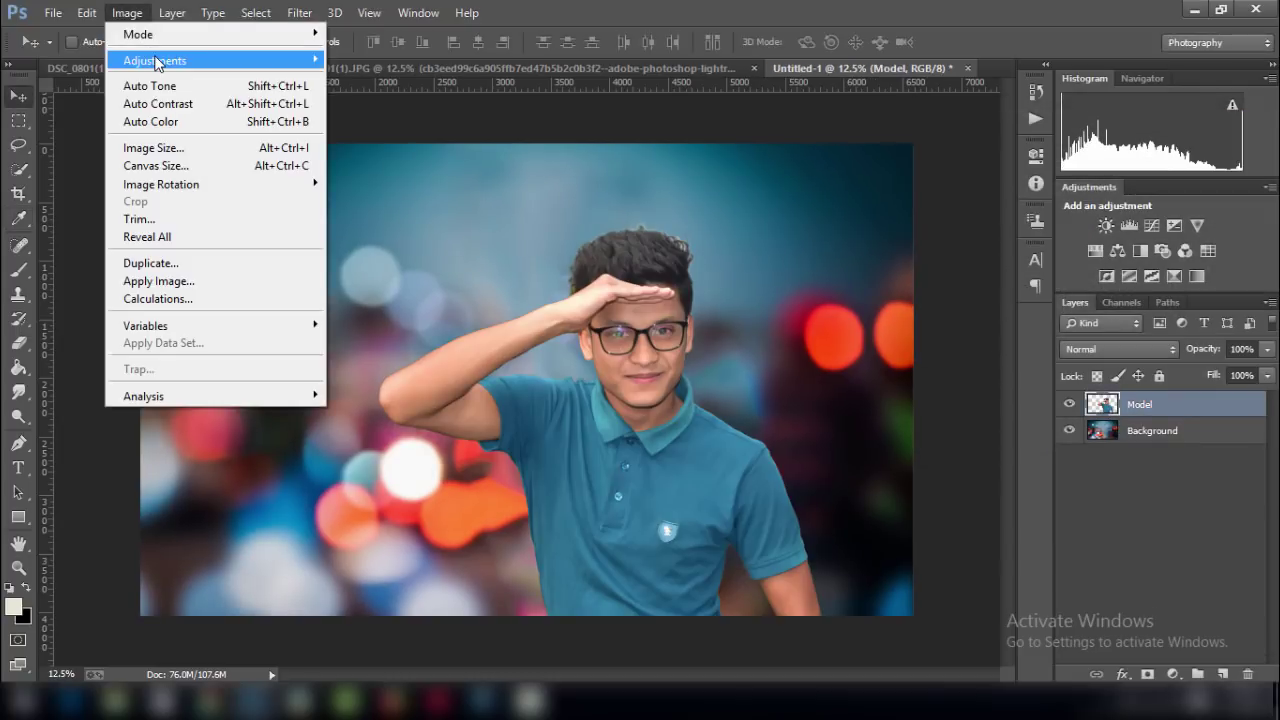
left_click(366, 66)
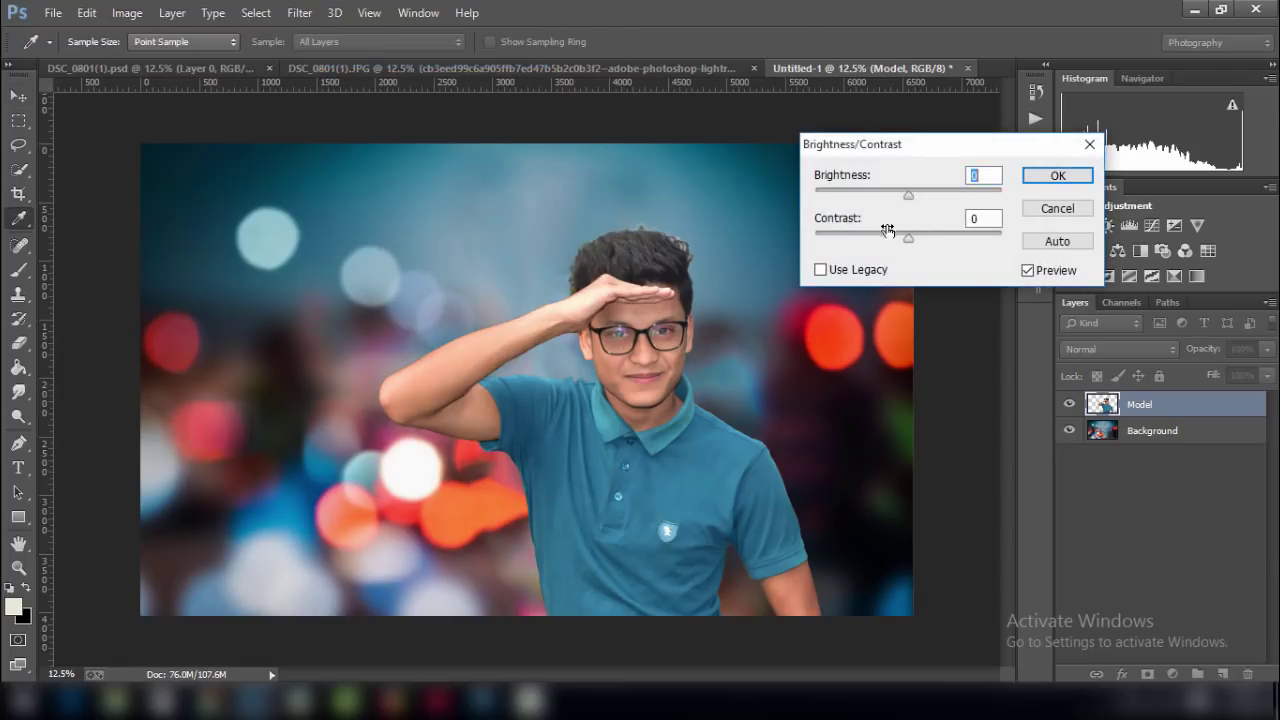
mouse_move(918, 242)
left_mouse_down()
mouse_move(903, 238)
mouse_move(922, 242)
left_mouse_up()
left_click_drag(908, 196, 913, 196)
left_click(1058, 176)
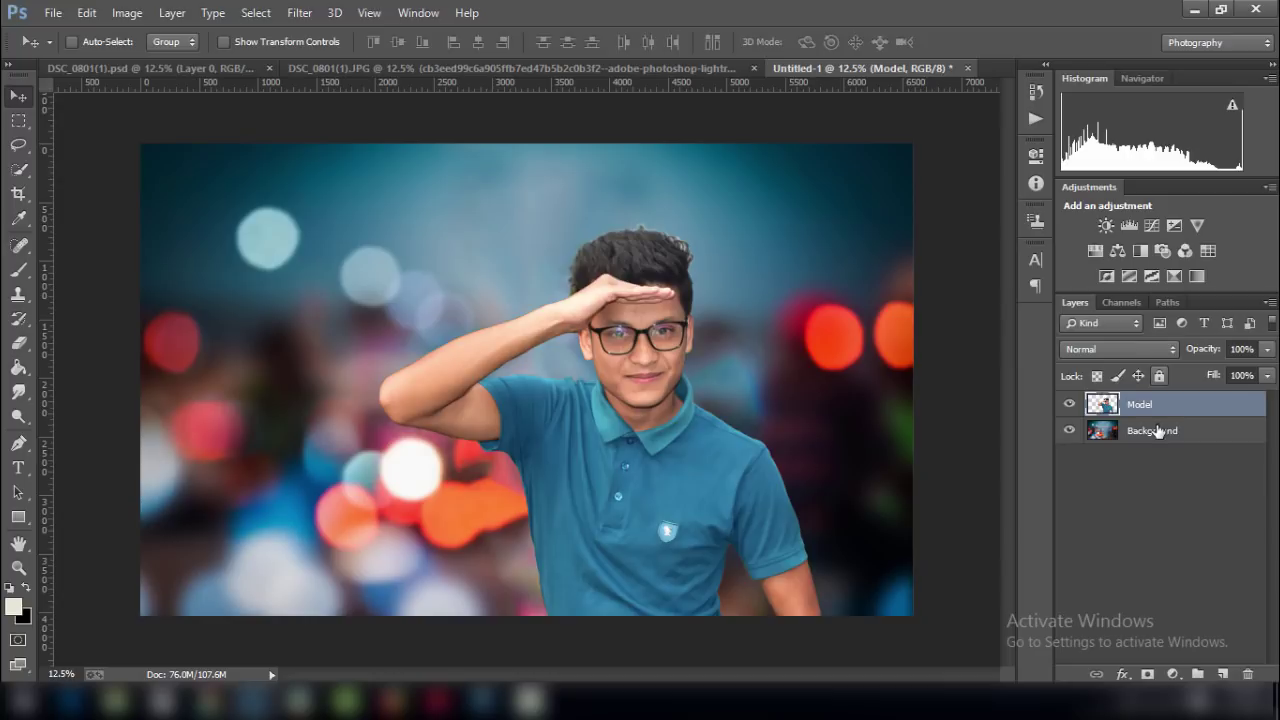
left_click(1157, 431)
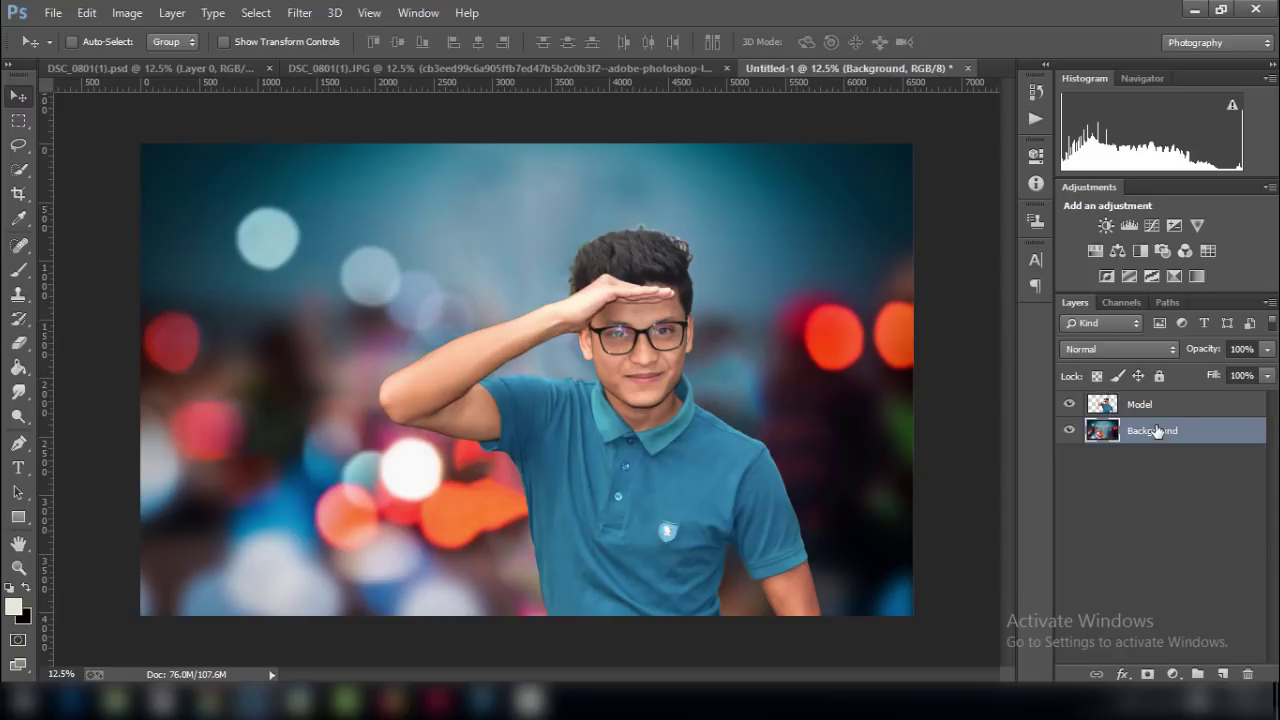
Close DSC_0801(1).psd without saving and return to Untitled-1 with the Model layer selected.
left_click(152, 69)
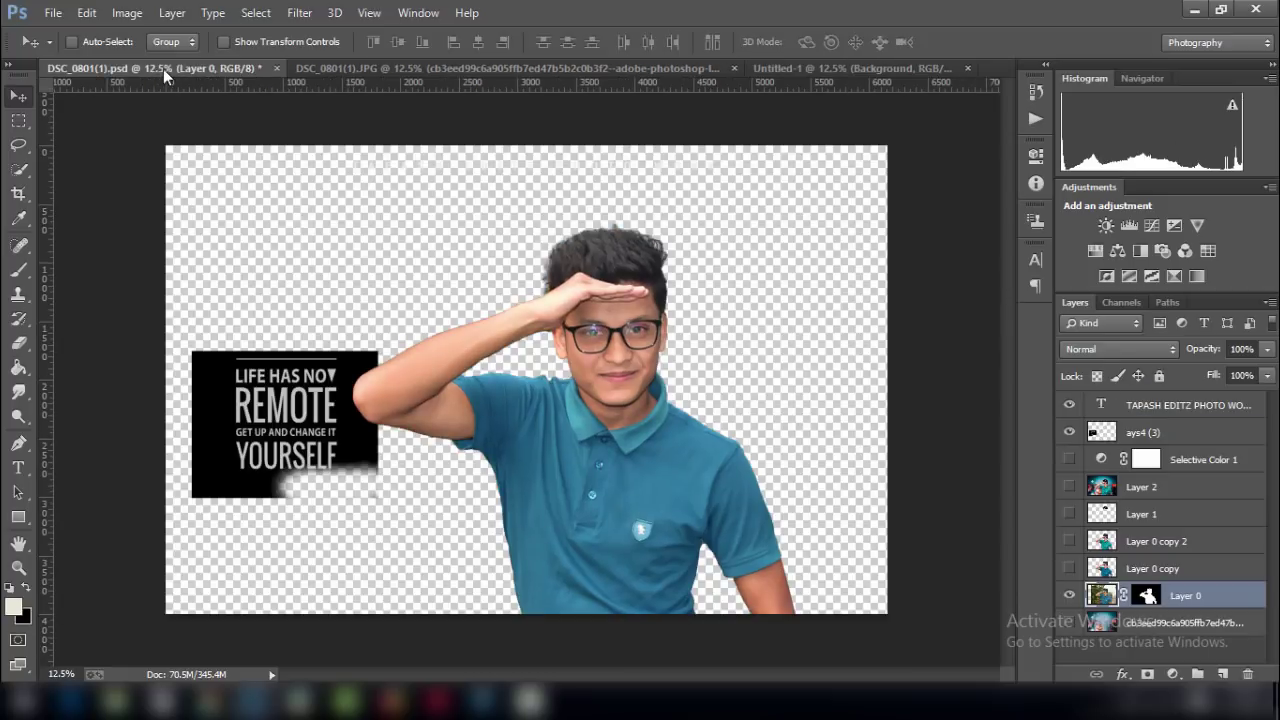
left_click(276, 68)
left_click(645, 280)
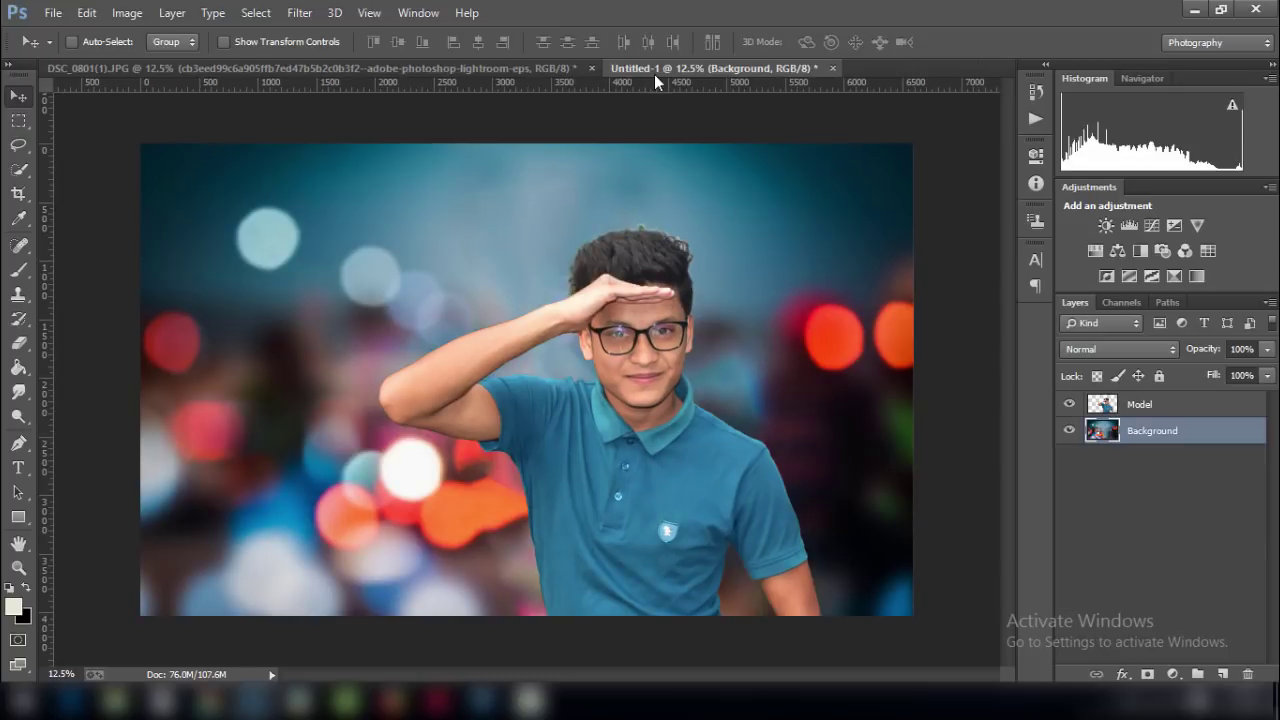
left_click(450, 71)
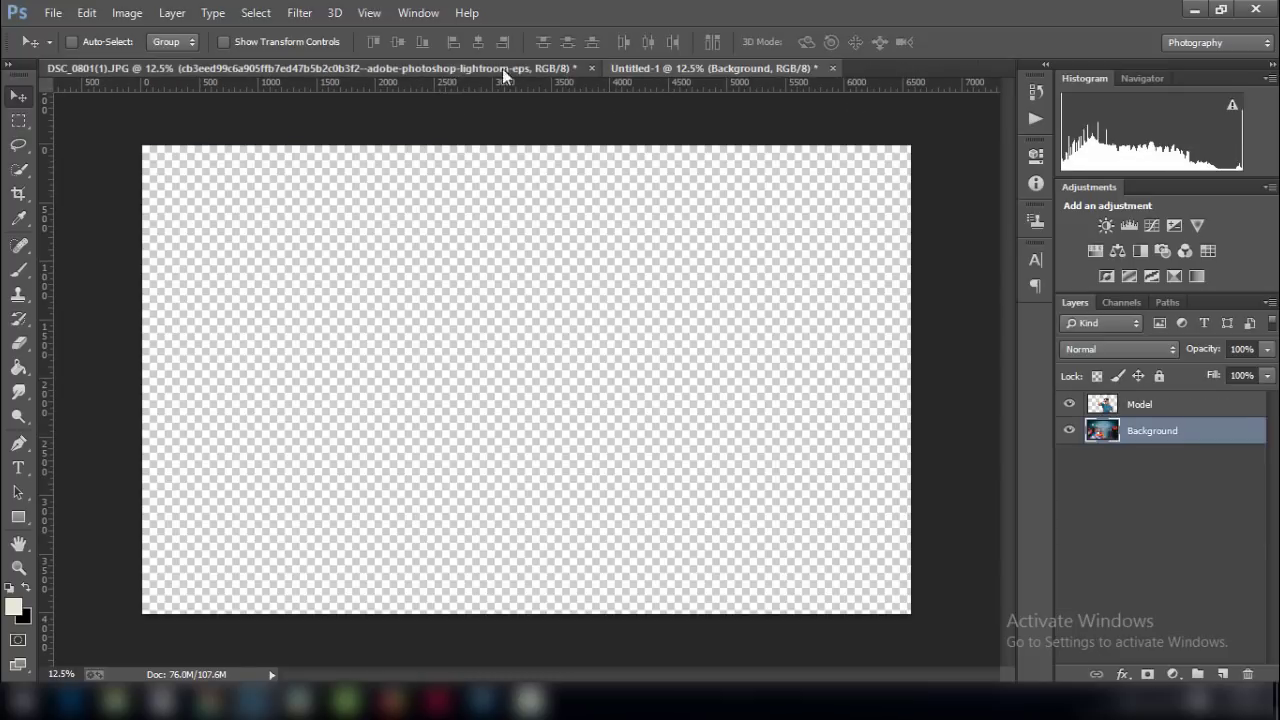
left_click(625, 69)
left_click(1150, 410)
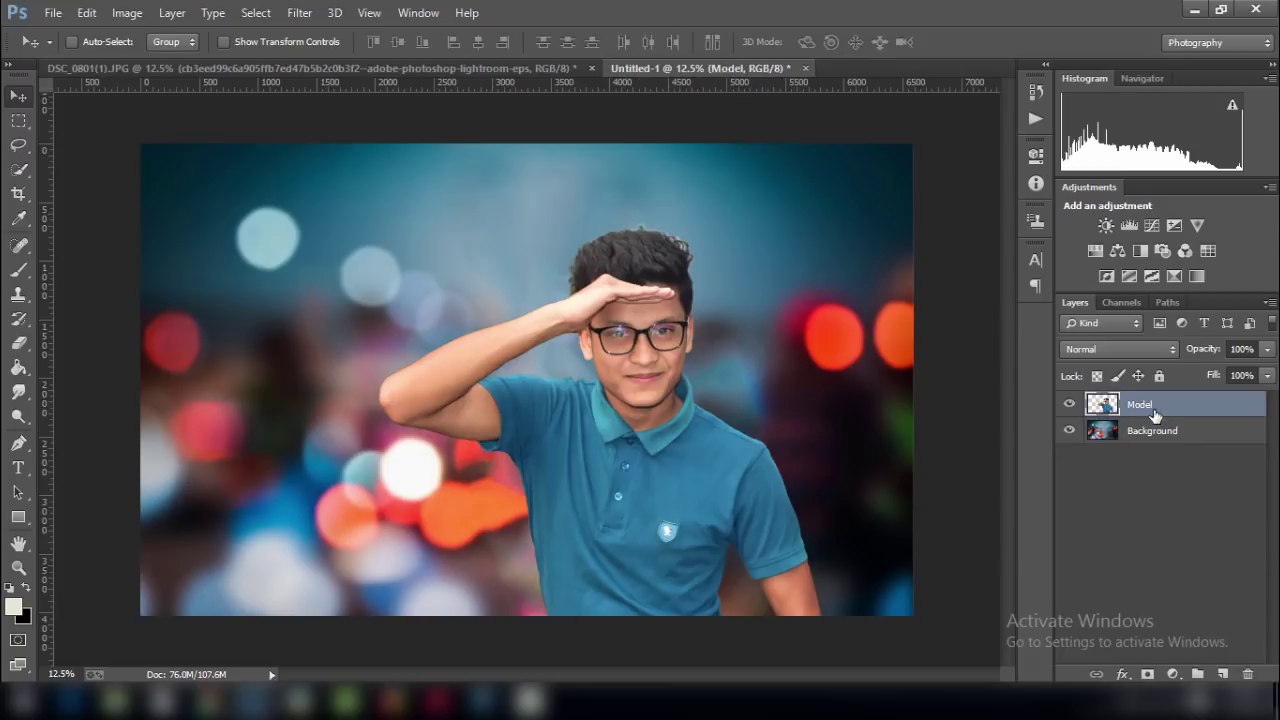
left_click(300, 12)
In the Camera Raw Filter, set the model's Shadows +51, Blacks -16 and Contrast +15.
left_click(343, 120)
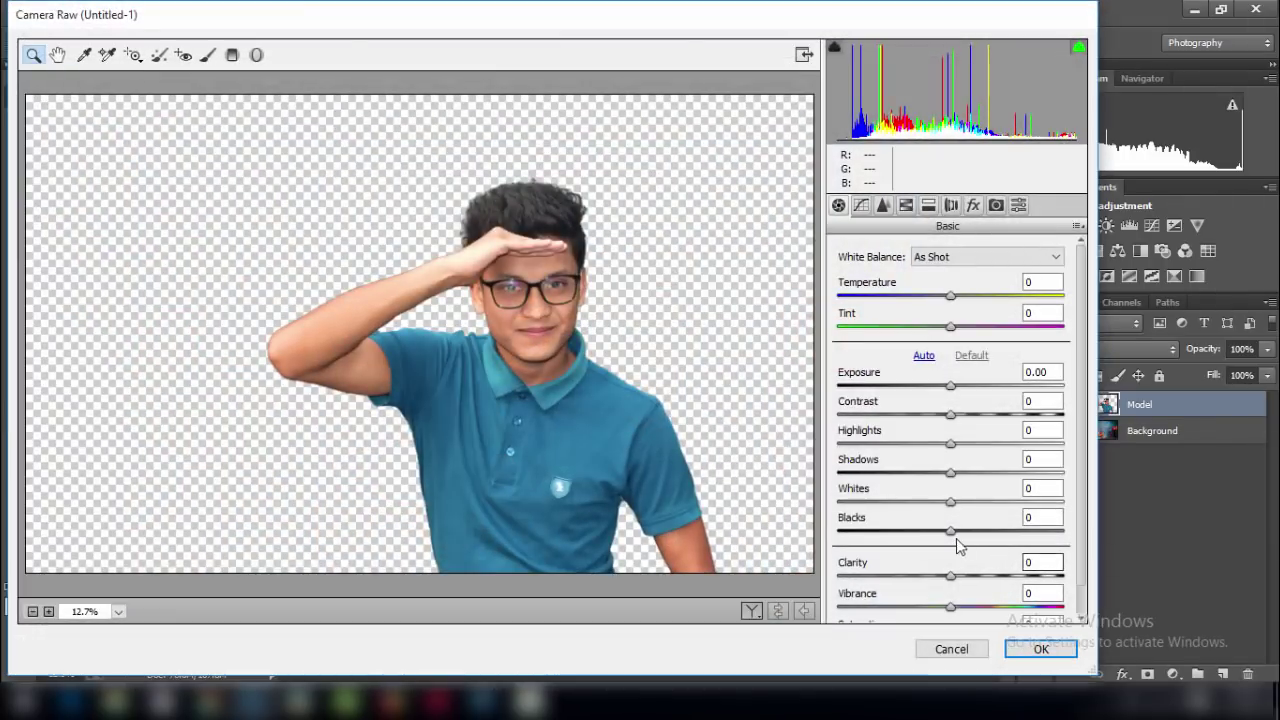
left_click_drag(951, 472, 1007, 472)
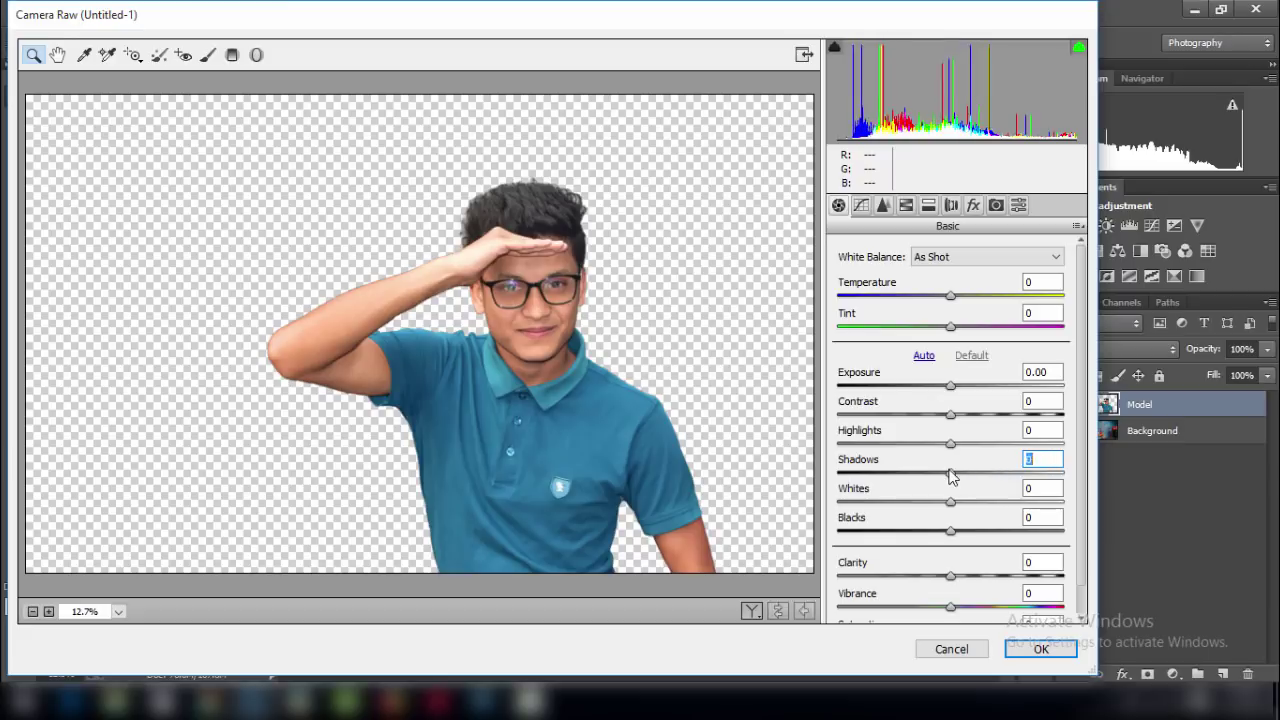
left_click_drag(951, 530, 932, 530)
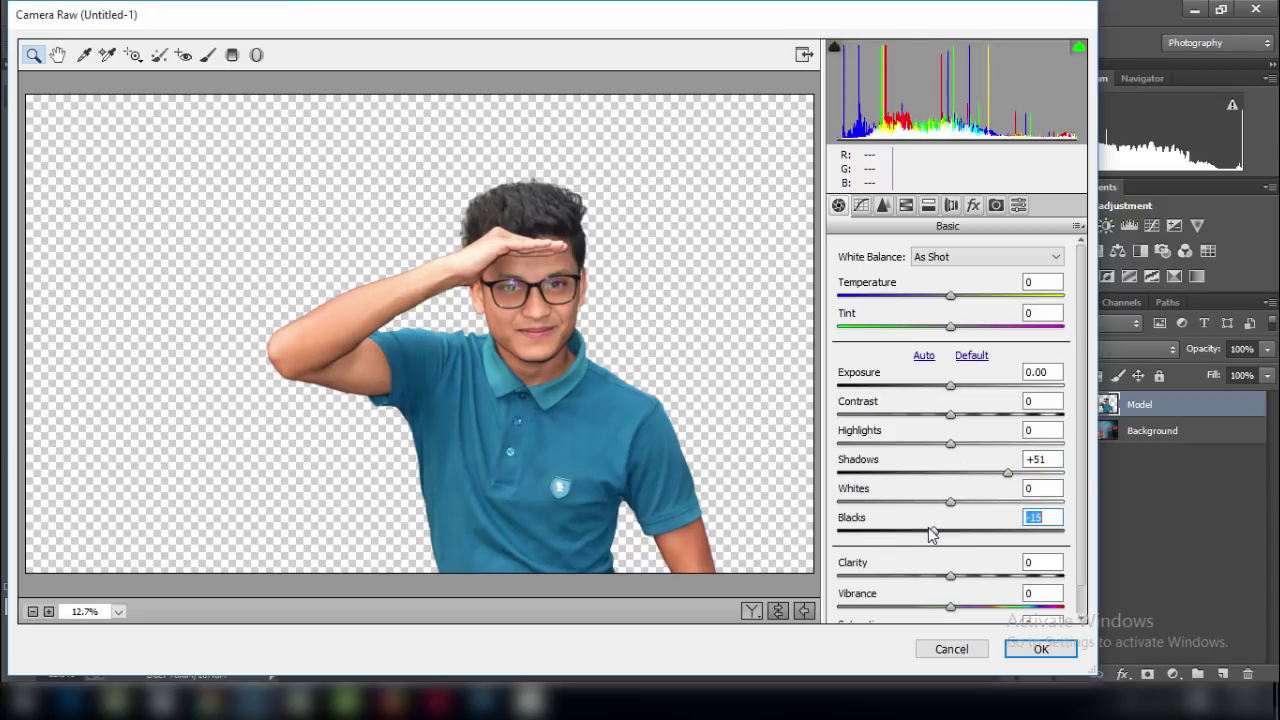
mouse_move(955, 444)
left_mouse_down()
mouse_move(923, 443)
mouse_move(951, 443)
mouse_move(969, 414)
left_mouse_up()
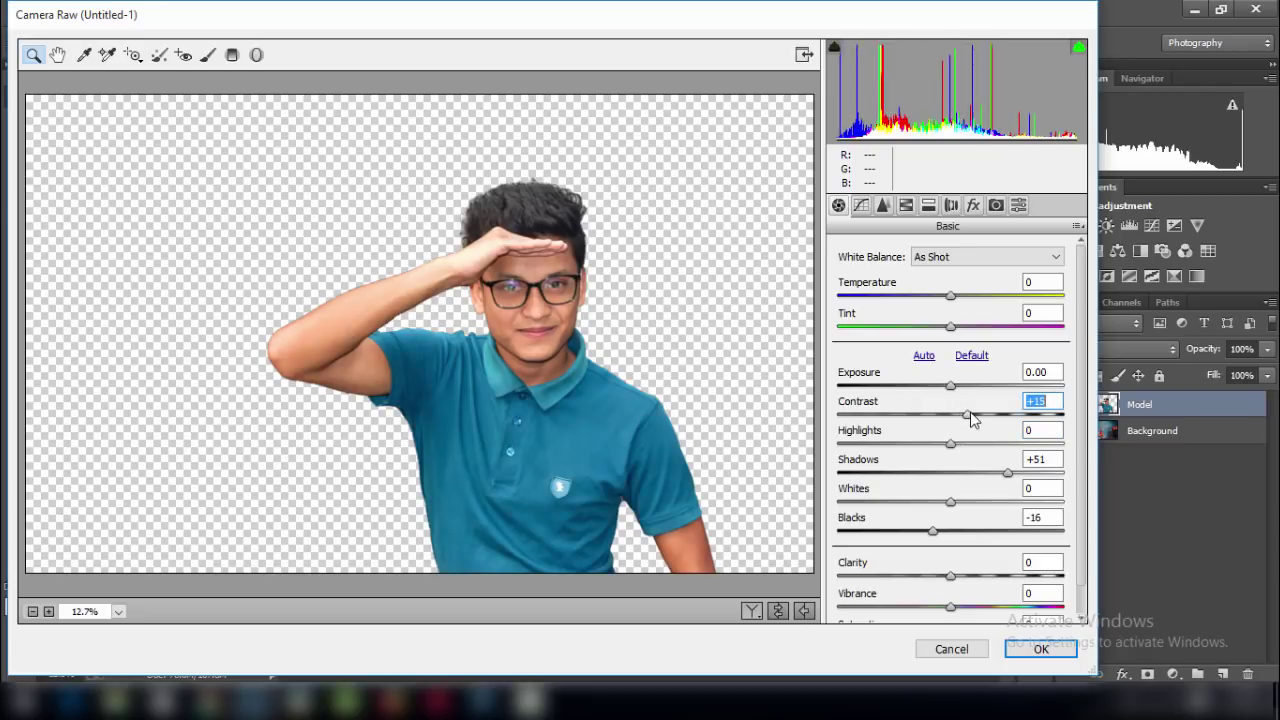
In HSL, set Oranges luminance to +3 and Yellows saturation to -7, then apply the filter.
left_click(886, 206)
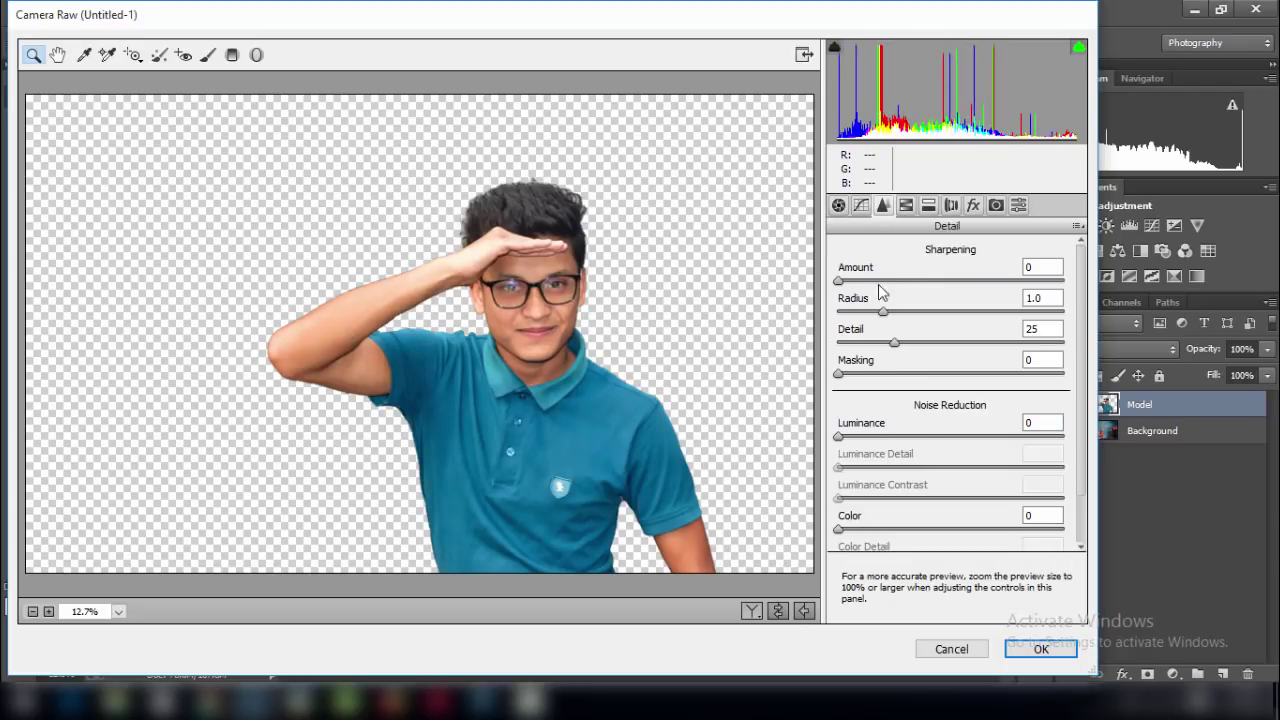
left_click(906, 206)
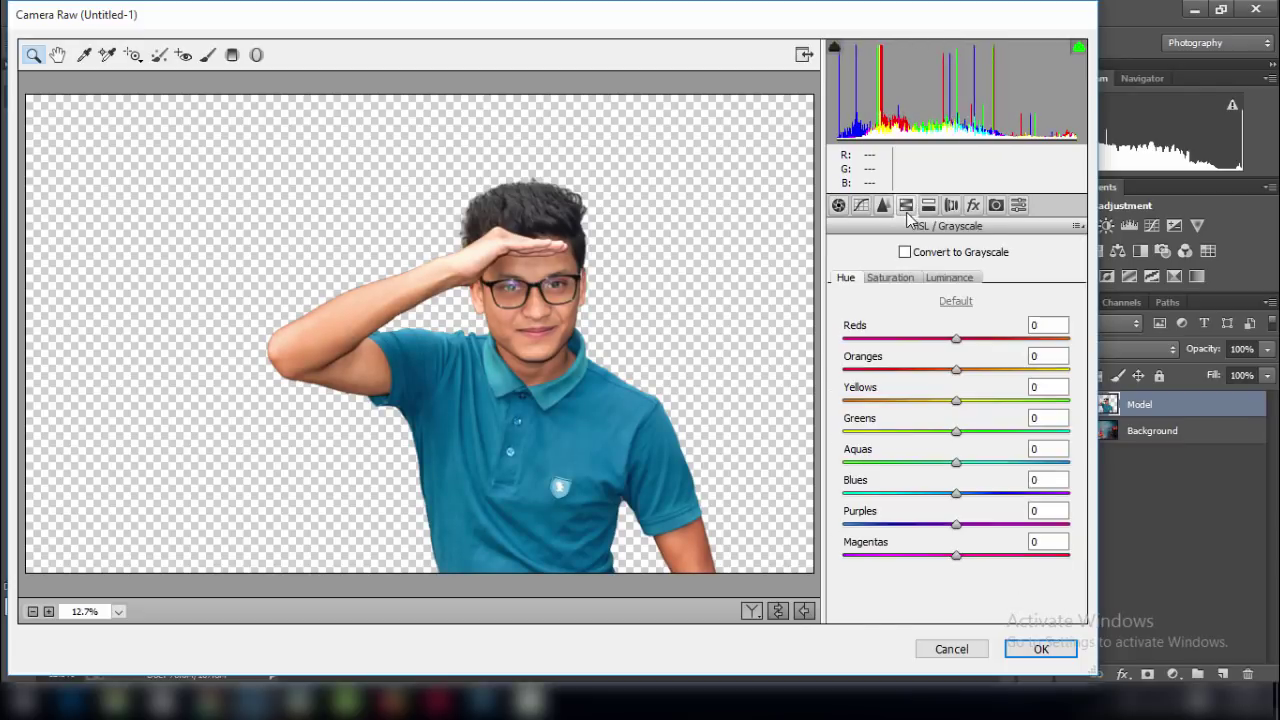
left_click(946, 279)
left_click_drag(958, 372, 965, 372)
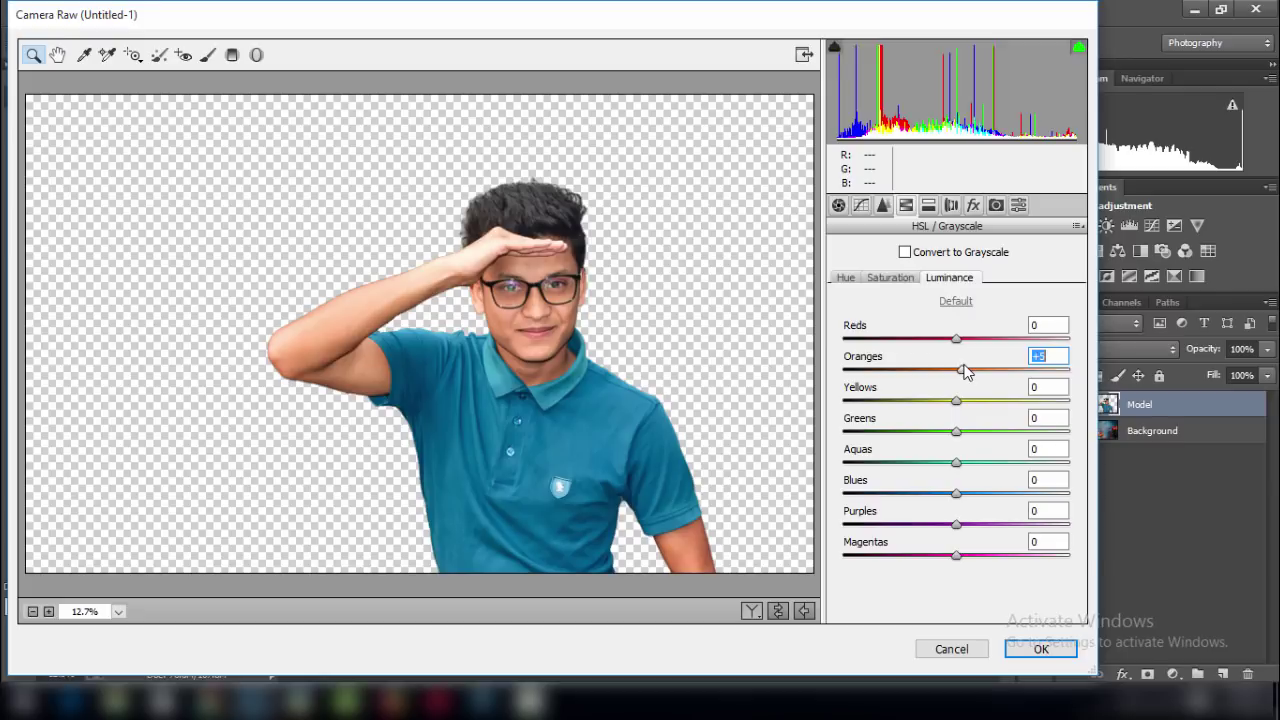
mouse_move(965, 372)
left_mouse_down()
mouse_move(950, 369)
mouse_move(968, 369)
left_mouse_up()
left_click(891, 280)
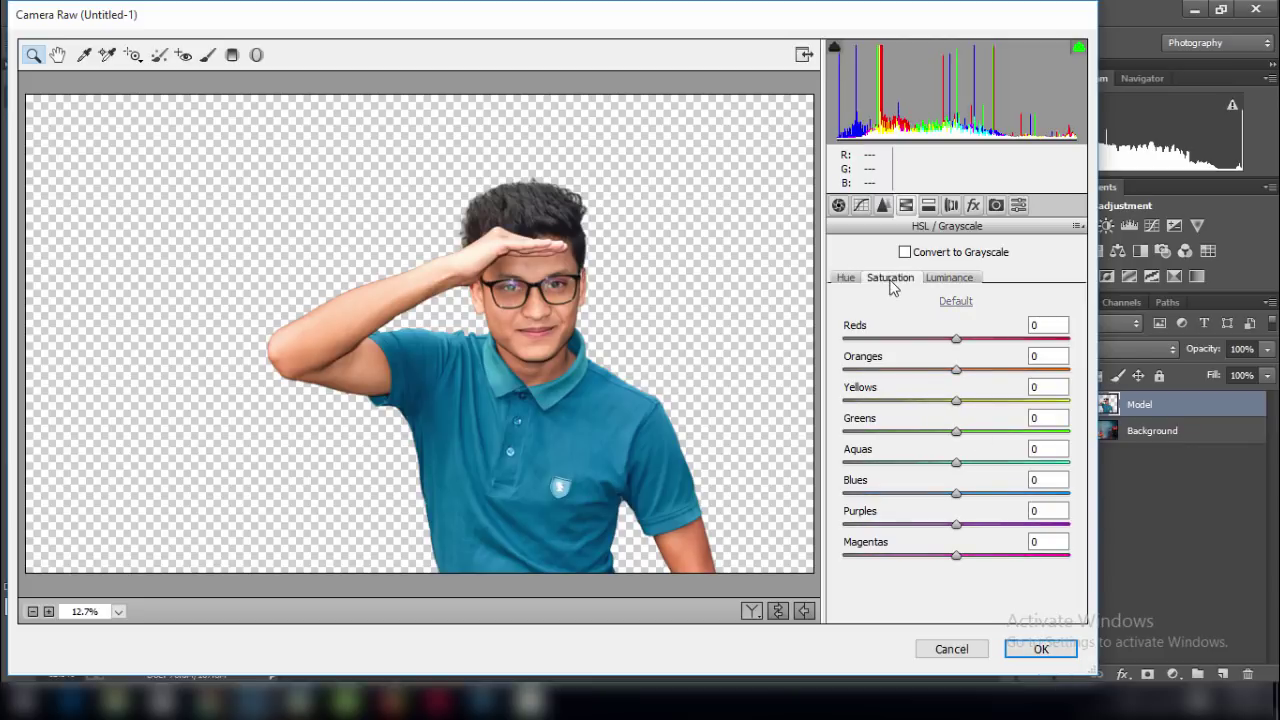
left_click_drag(956, 400, 948, 400)
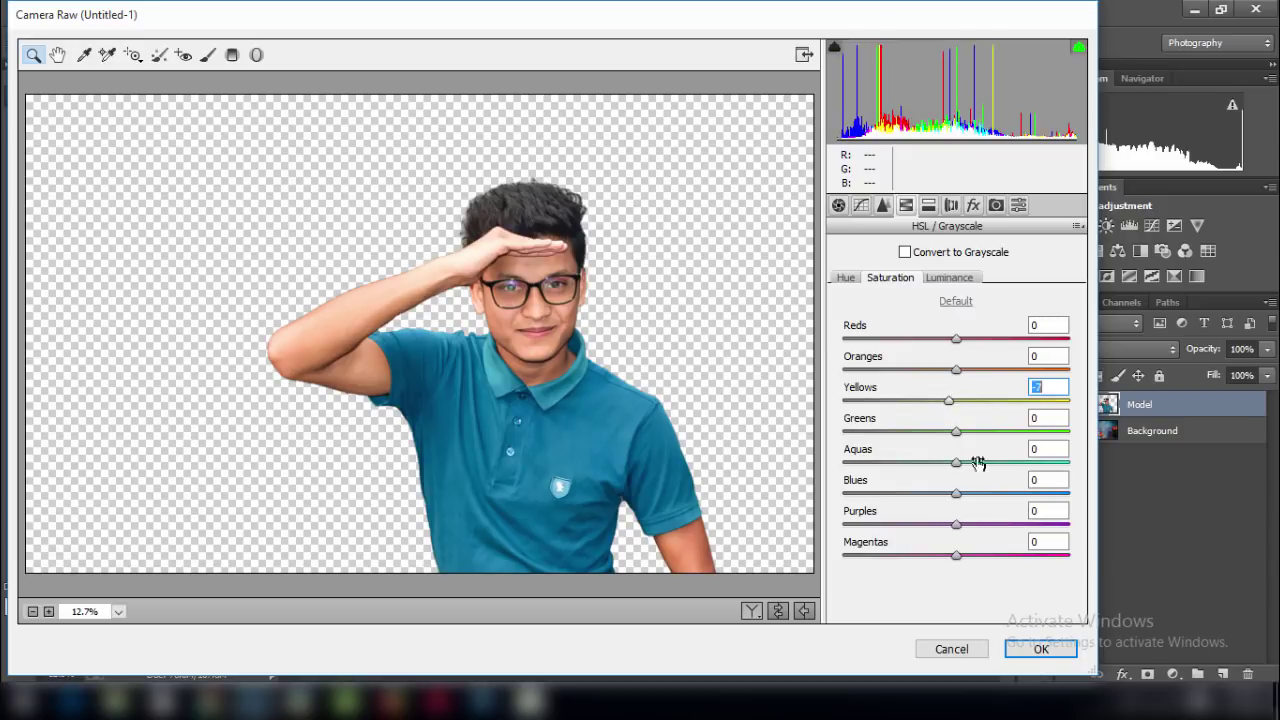
left_click(1040, 648)
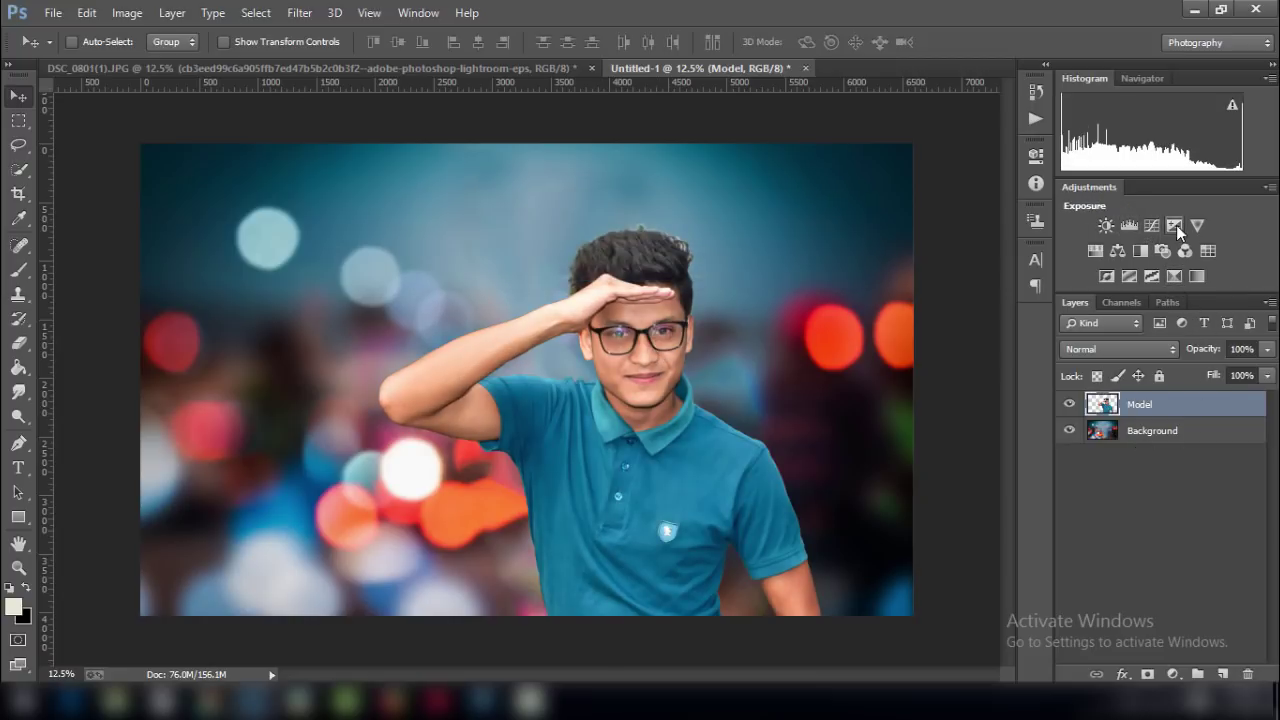
Add a Hue/Saturation layer clipped to Model with Cyans saturation boosted and lightness slightly lowered.
left_click(1095, 251)
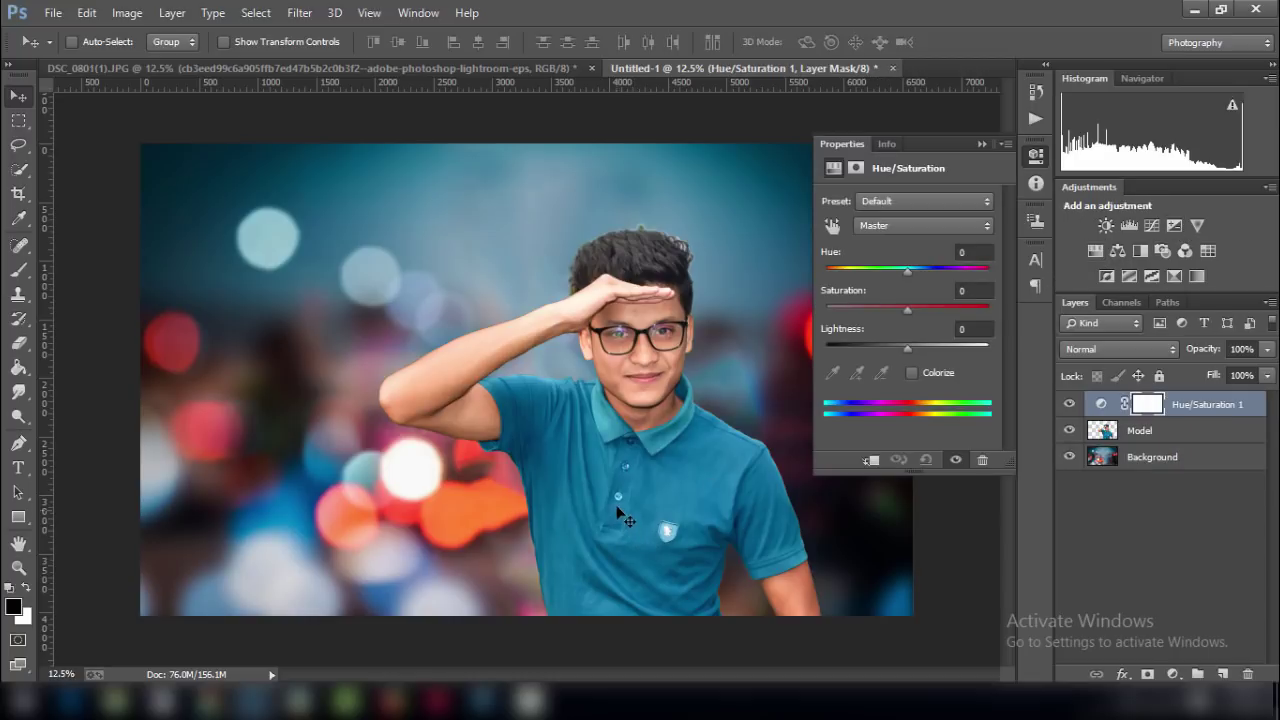
left_click(831, 225)
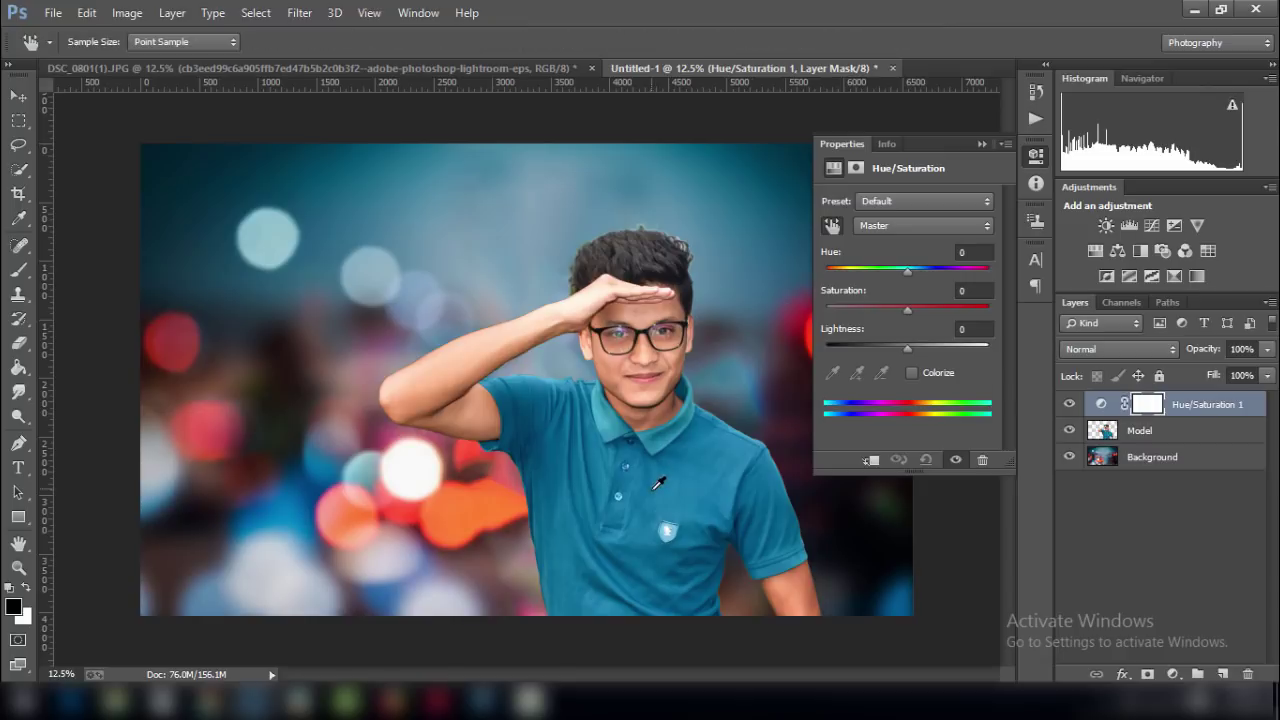
left_click(655, 490)
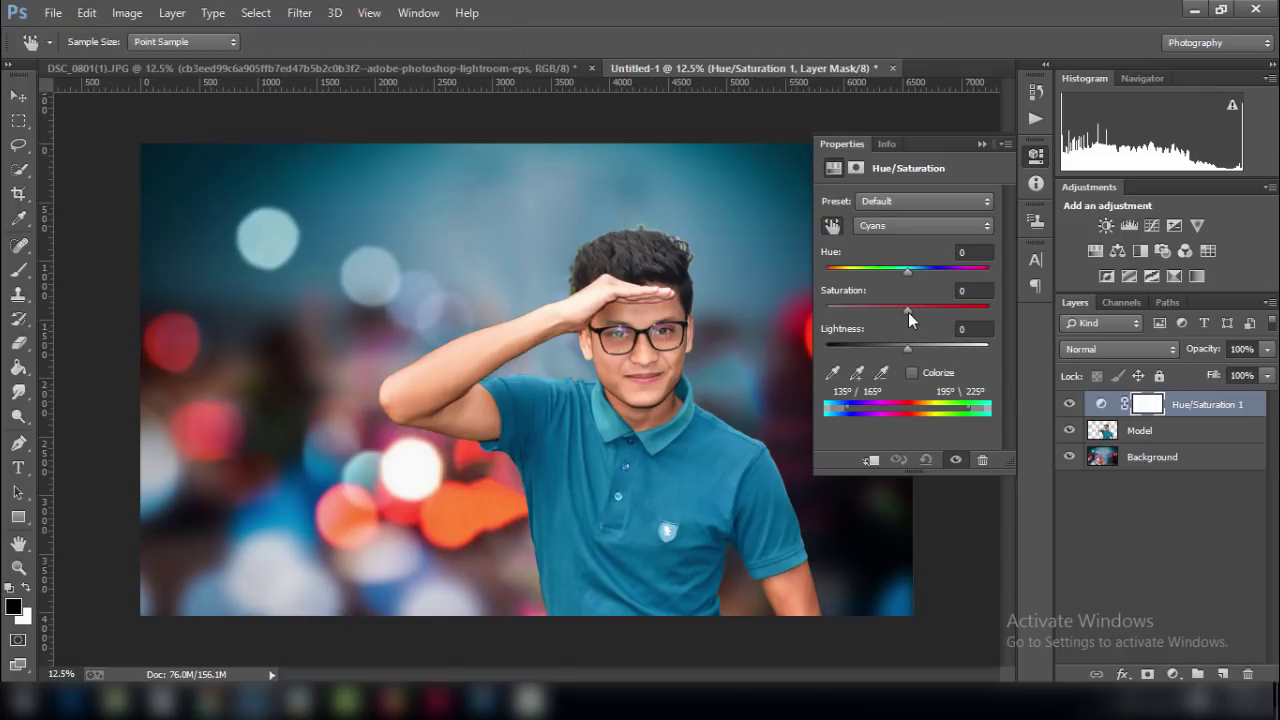
left_click_drag(936, 315, 932, 315)
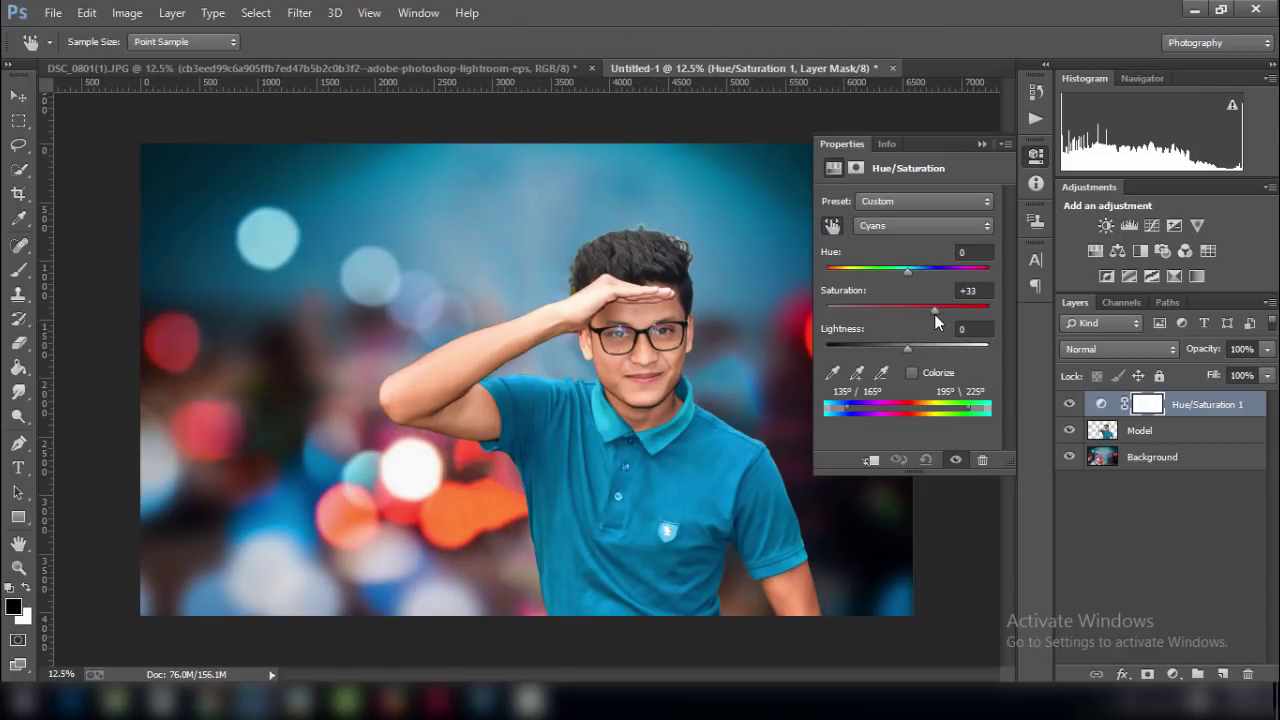
left_click(872, 461)
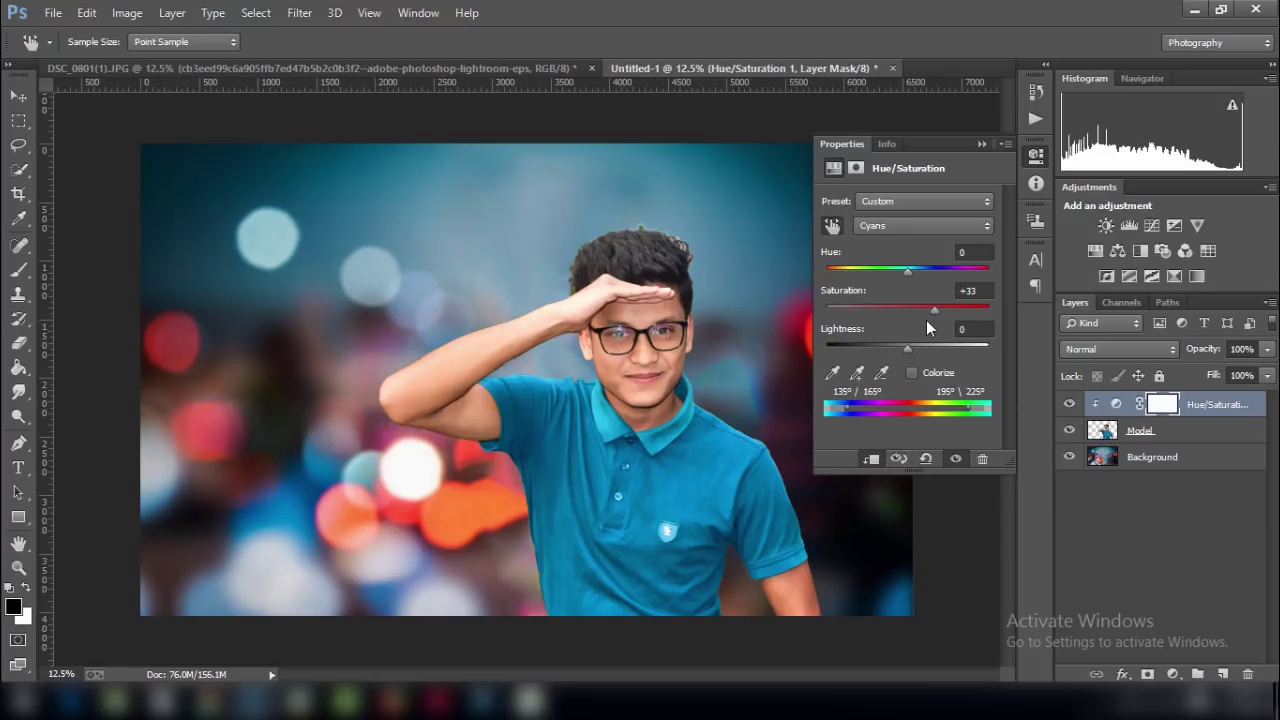
left_click_drag(939, 312, 900, 350)
left_click_drag(902, 351, 905, 346)
left_click_drag(906, 272, 906, 271)
left_click_drag(905, 346, 904, 345)
left_click_drag(941, 310, 948, 311)
key("v")
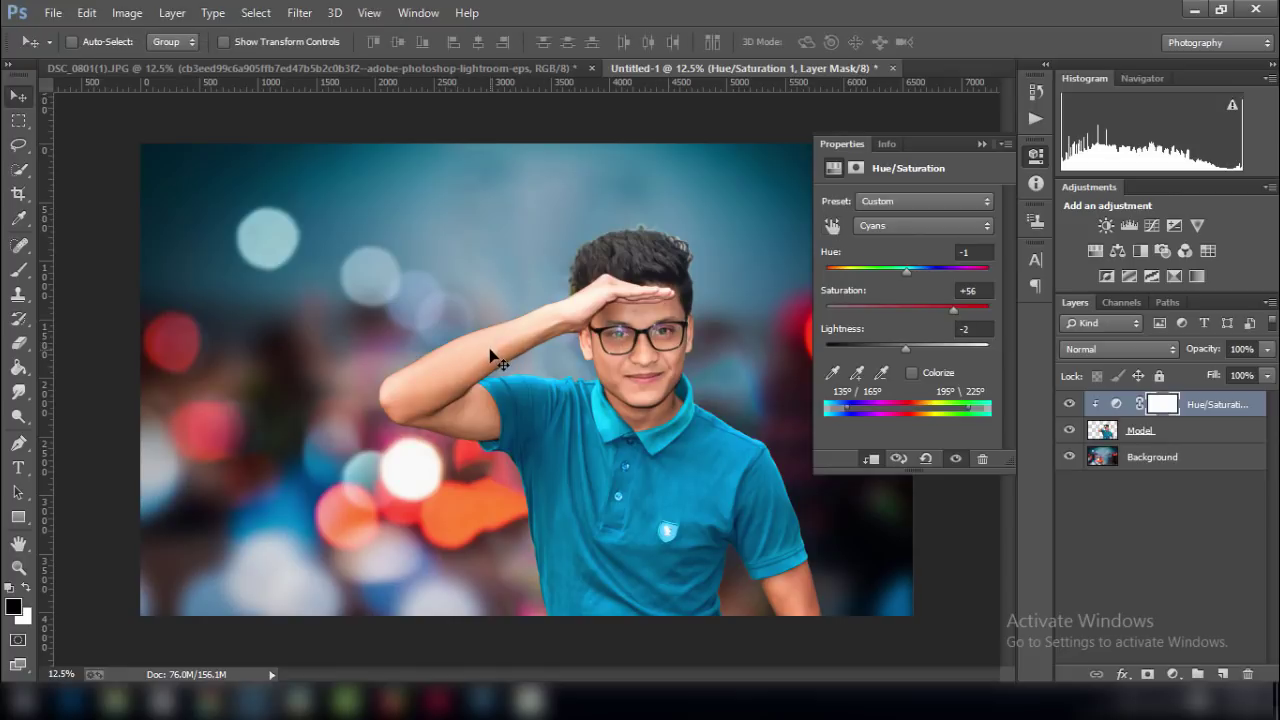
Set Reds to hue +1, saturation +23, lightness +24, and toggle the layer to compare.
left_click(824, 224)
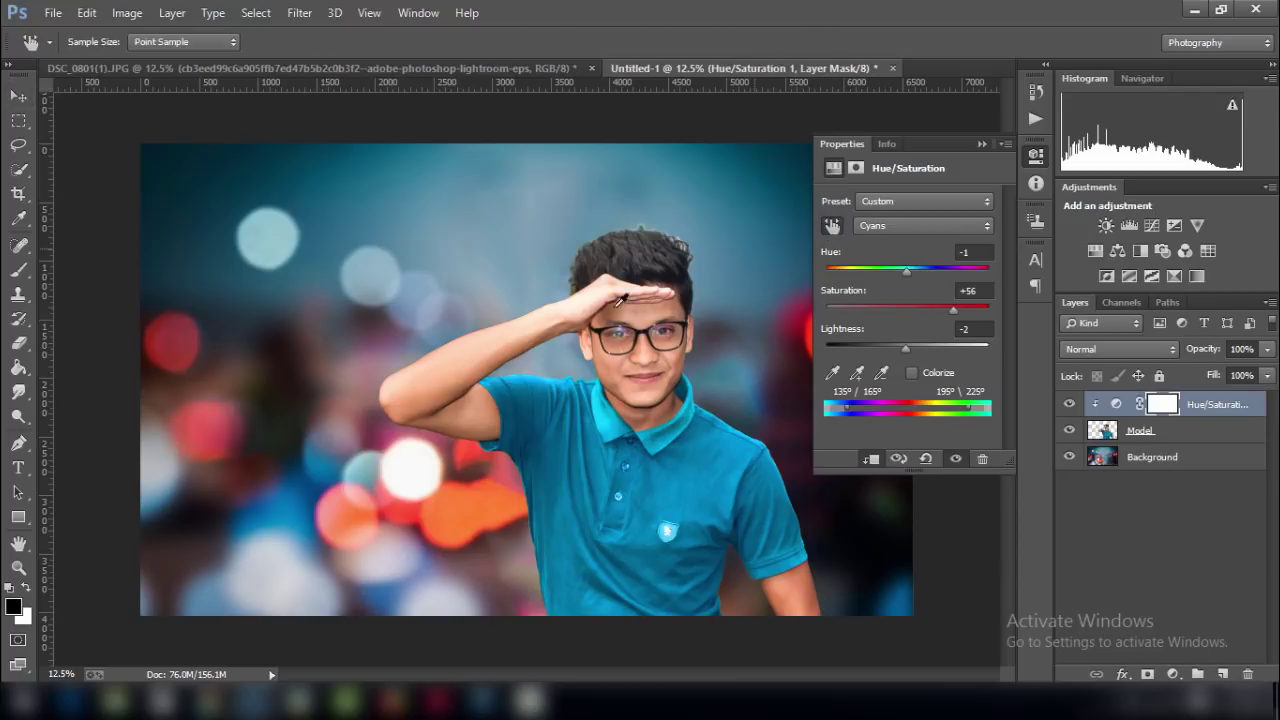
left_click(510, 336)
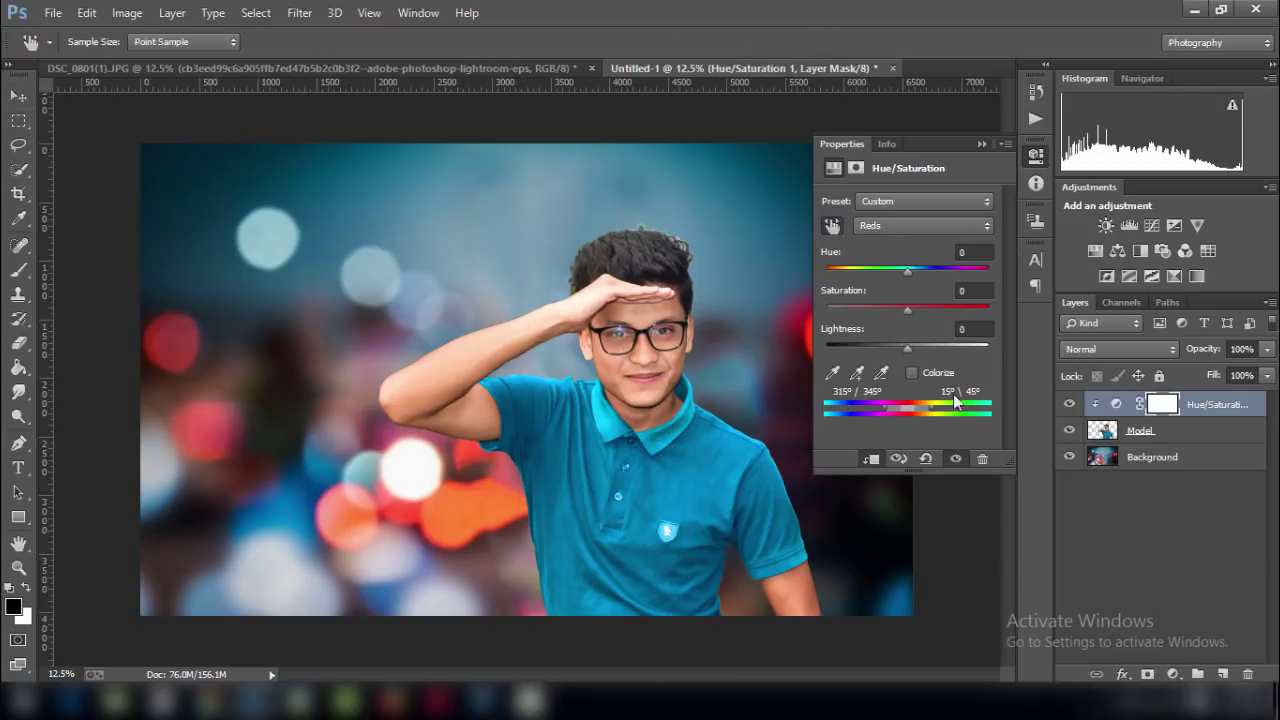
left_click_drag(905, 349, 910, 350)
mouse_move(912, 340)
left_mouse_down()
mouse_move(918, 309)
mouse_move(914, 347)
left_mouse_up()
left_click_drag(906, 269, 908, 270)
left_click_drag(918, 344, 927, 341)
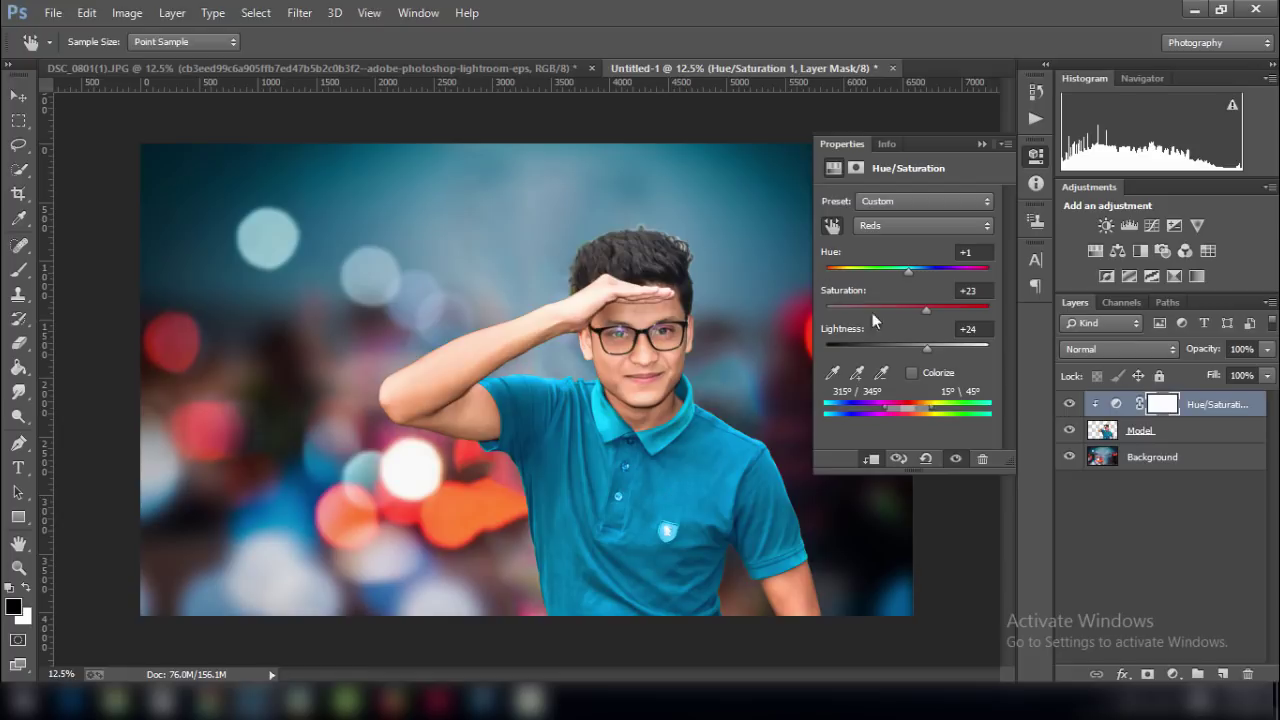
left_click(982, 144)
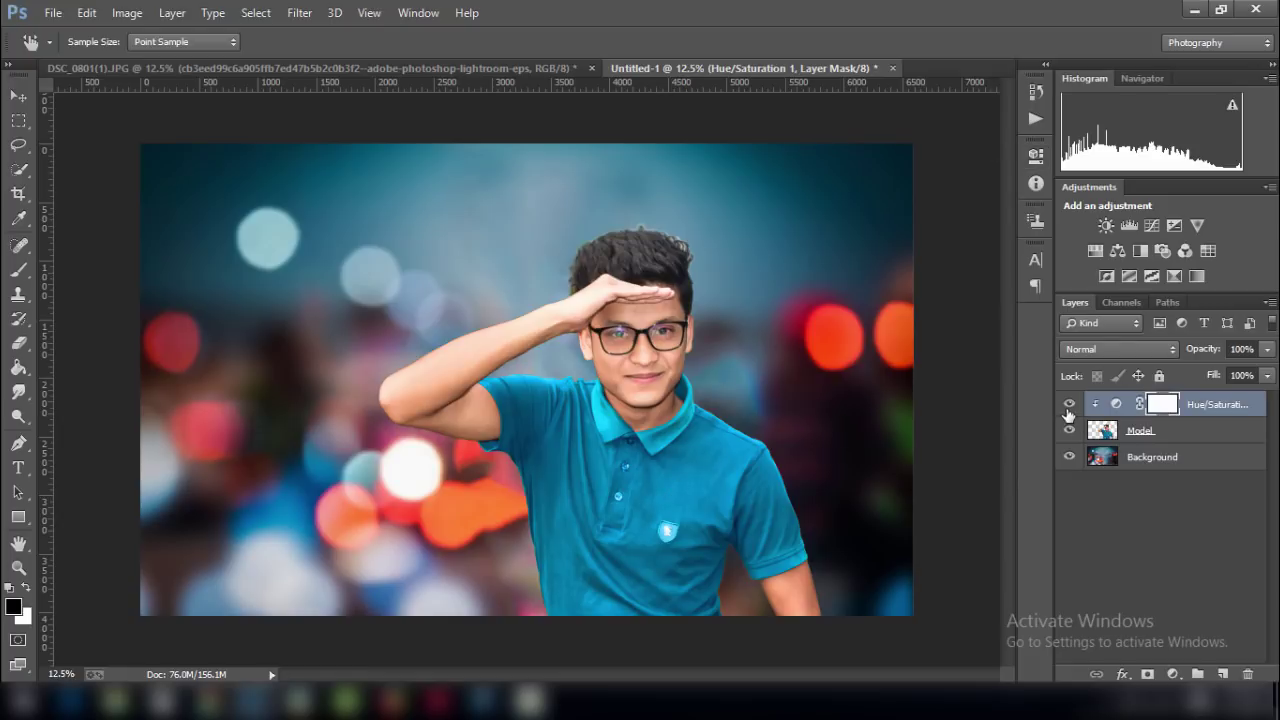
left_click(1069, 403)
left_click(1068, 408)
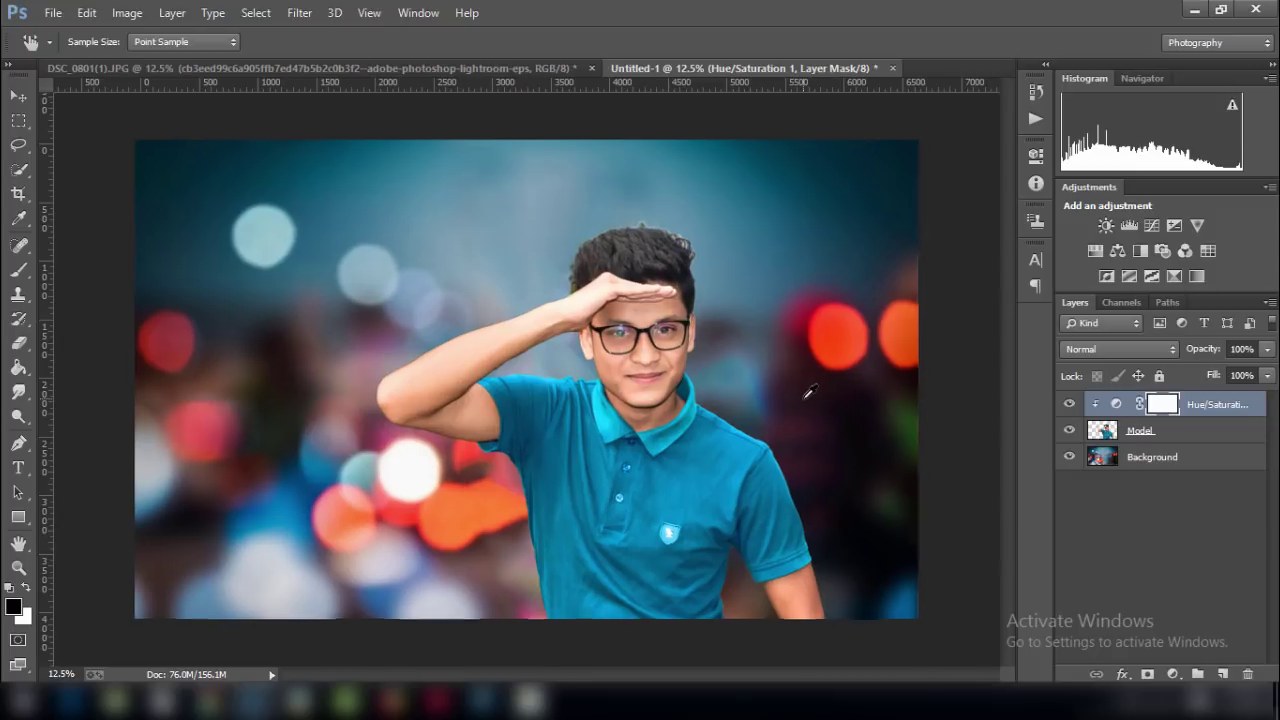
Set up the Smudge Tool with a 65 px brush at 20% strength, enlarged to 200 px.
key("ctrl+plus")
key("ctrl+plus")
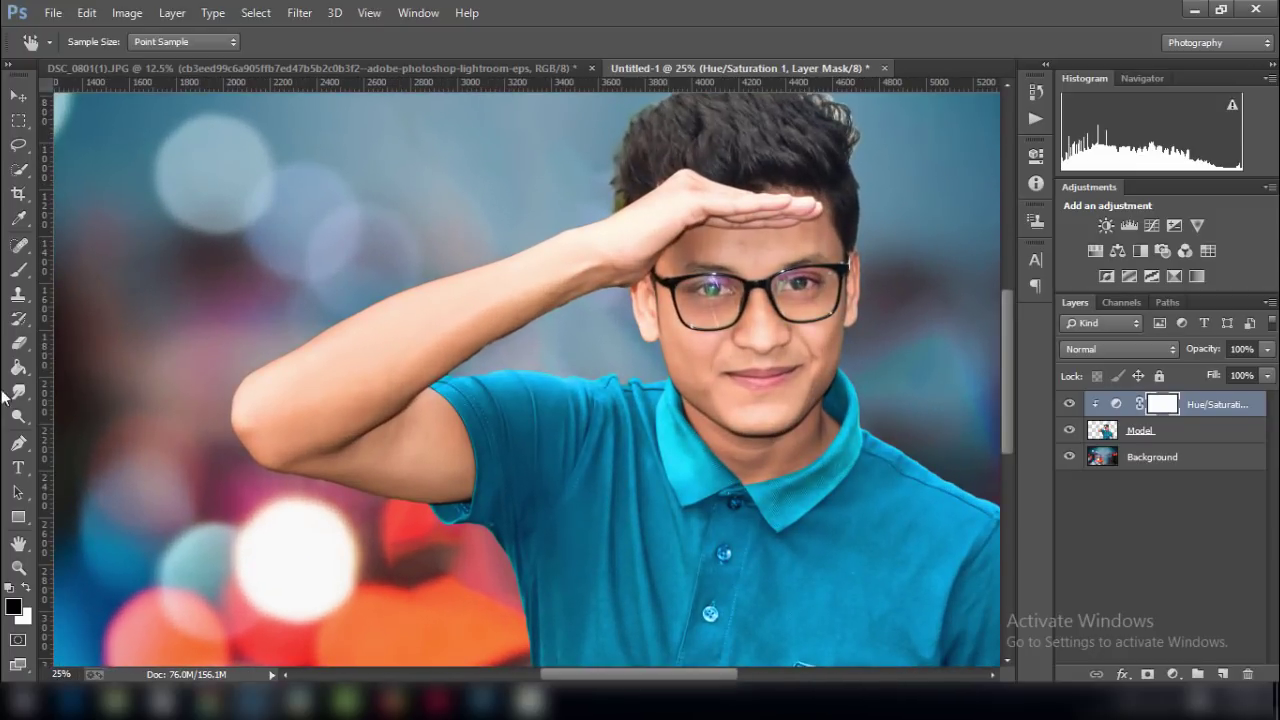
left_click(18, 392)
right_click(18, 392)
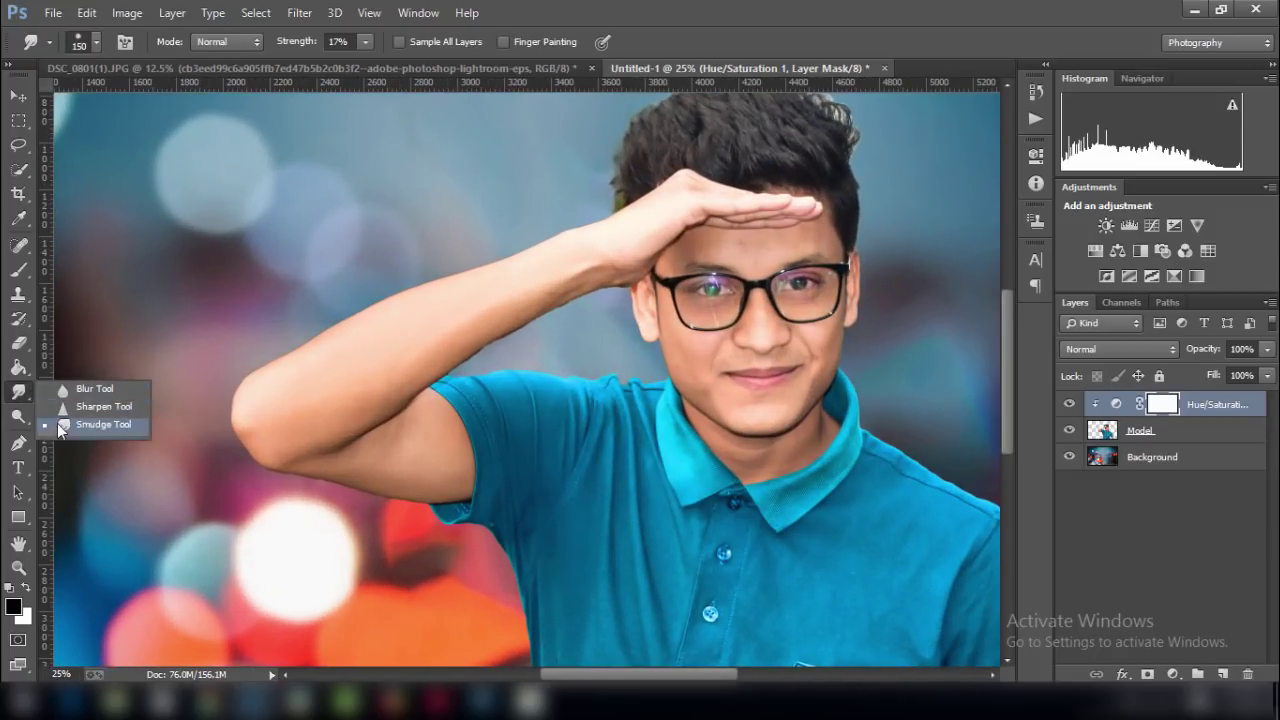
left_click(60, 426)
left_click(96, 44)
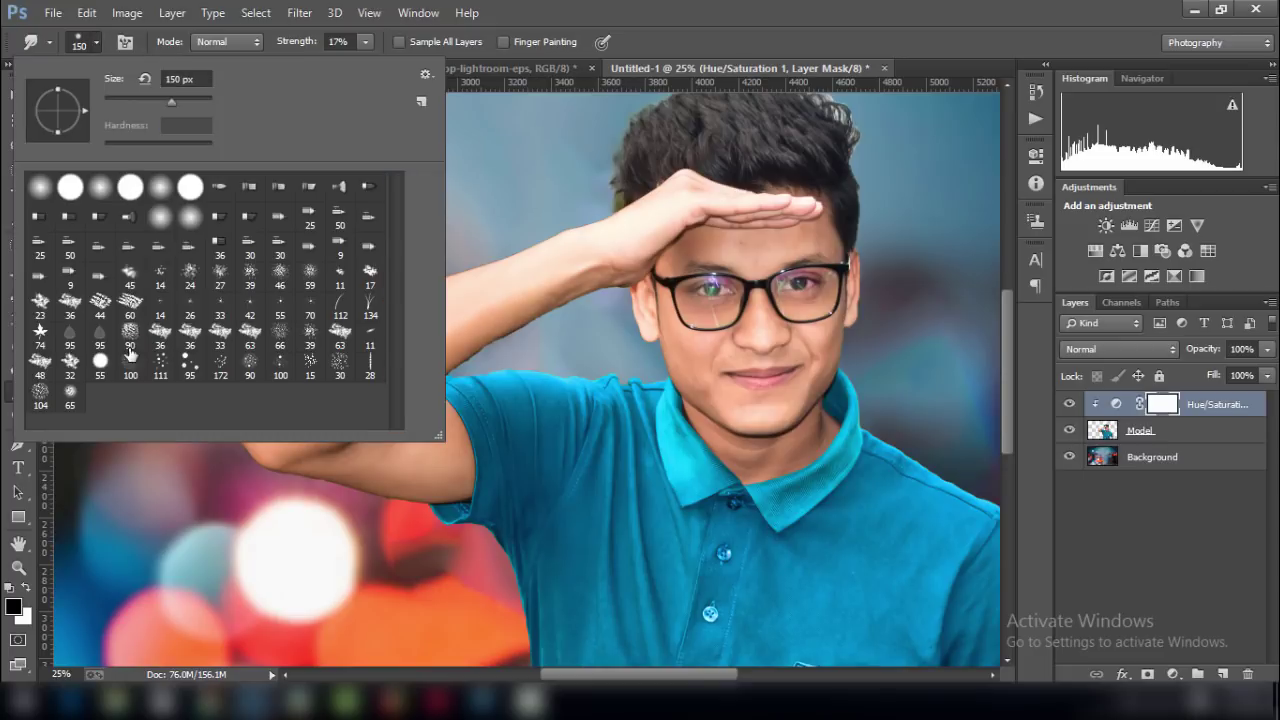
double_click(67, 394)
left_click(366, 43)
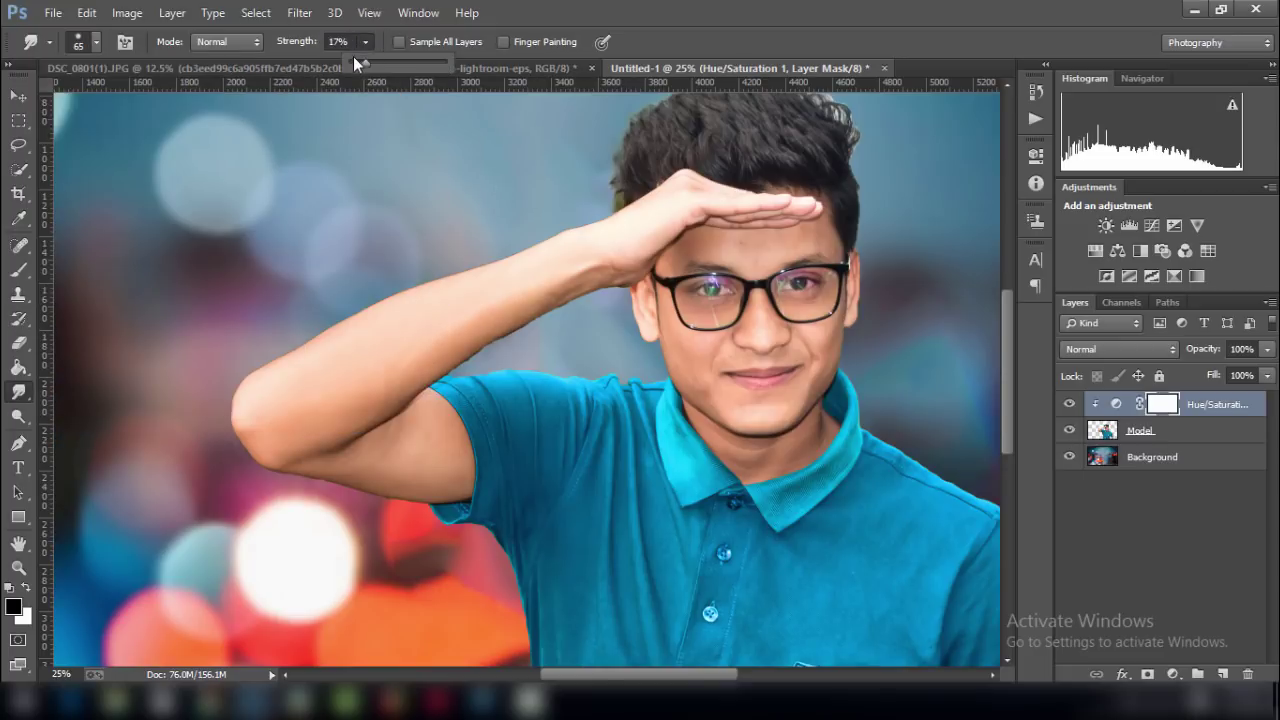
left_click_drag(365, 63, 368, 63)
left_click(480, 308)
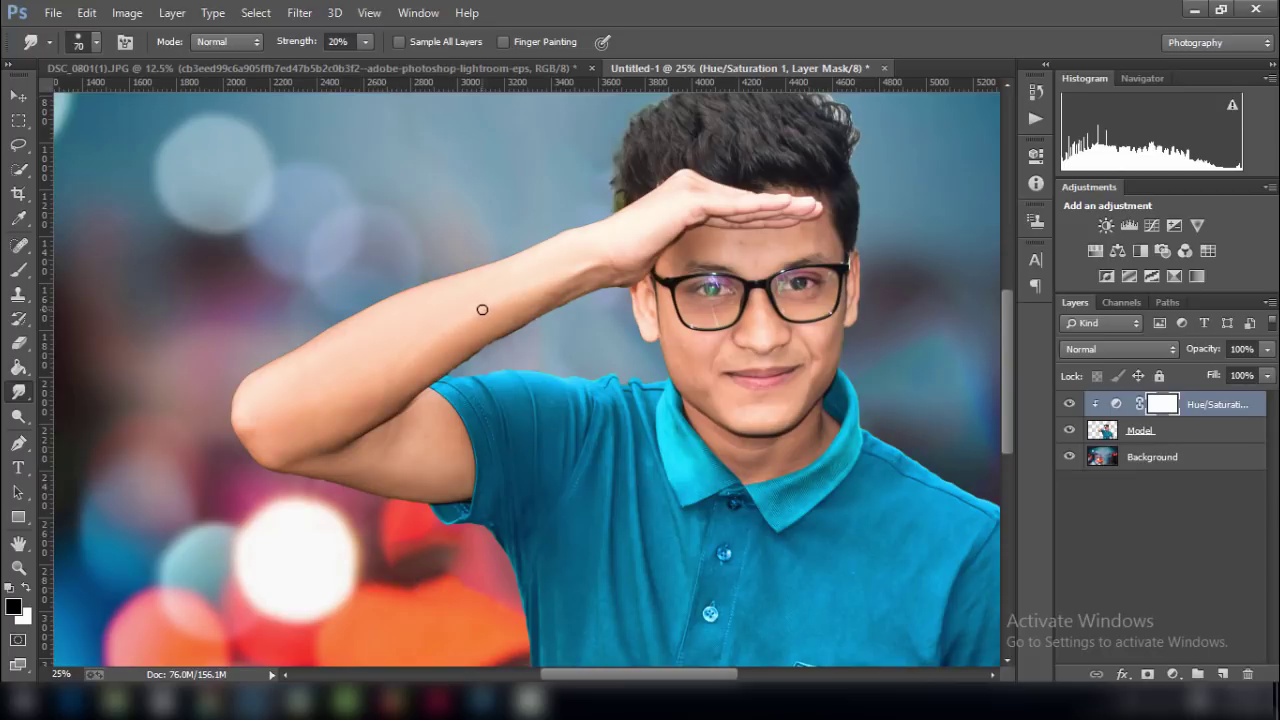
key("bracketright")
key("bracketright")
key("bracketright")
Heal a blemish on the forehead of the Model layer with the Spot Healing Brush.
left_click(17, 247)
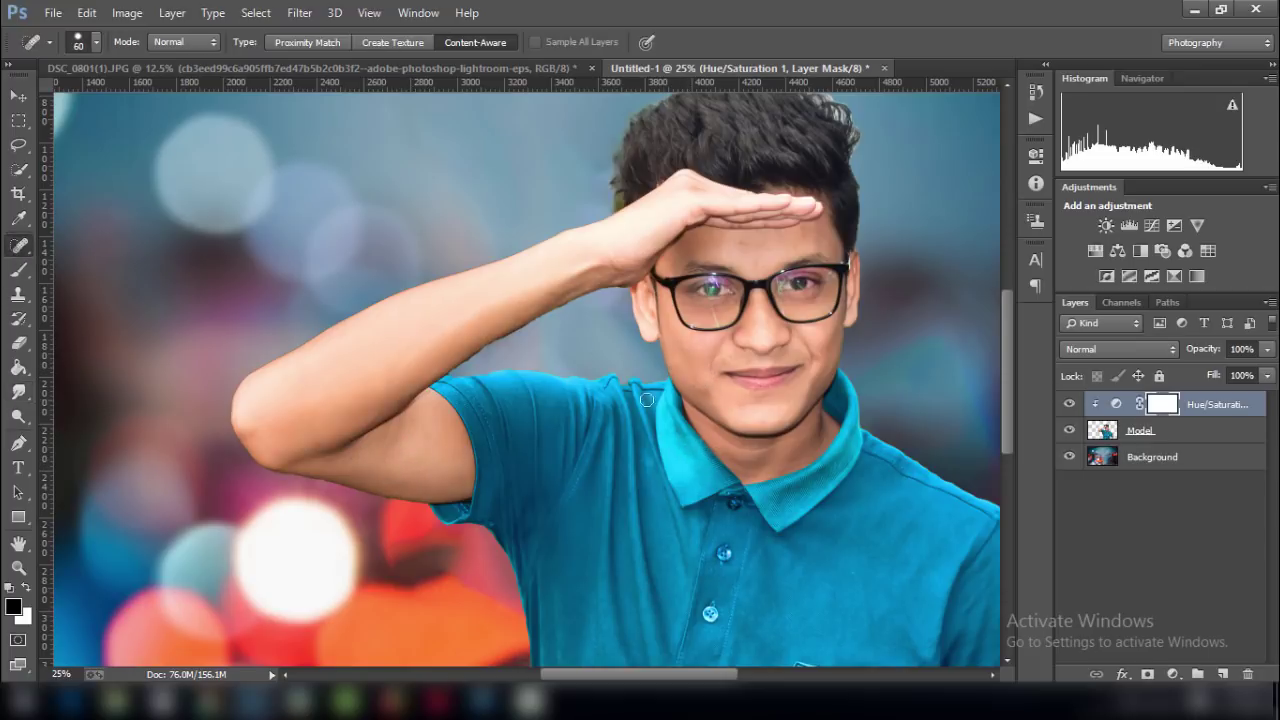
left_click(1141, 430)
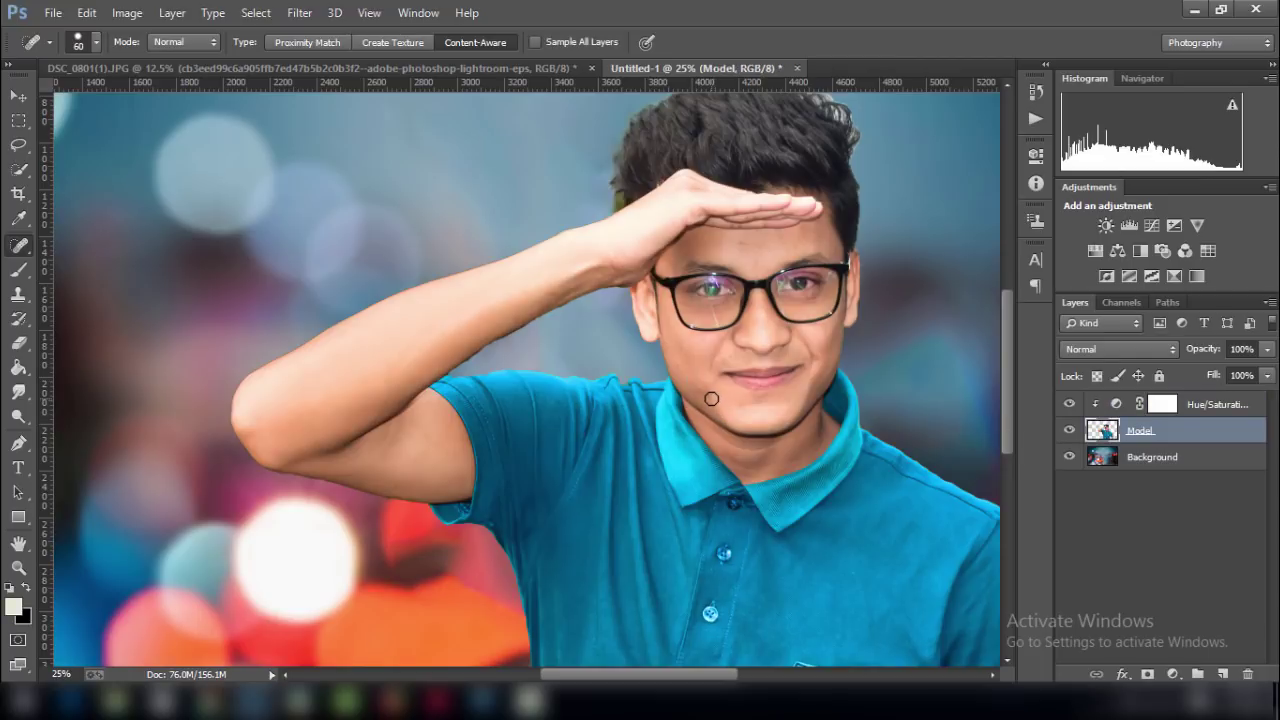
left_click(748, 238)
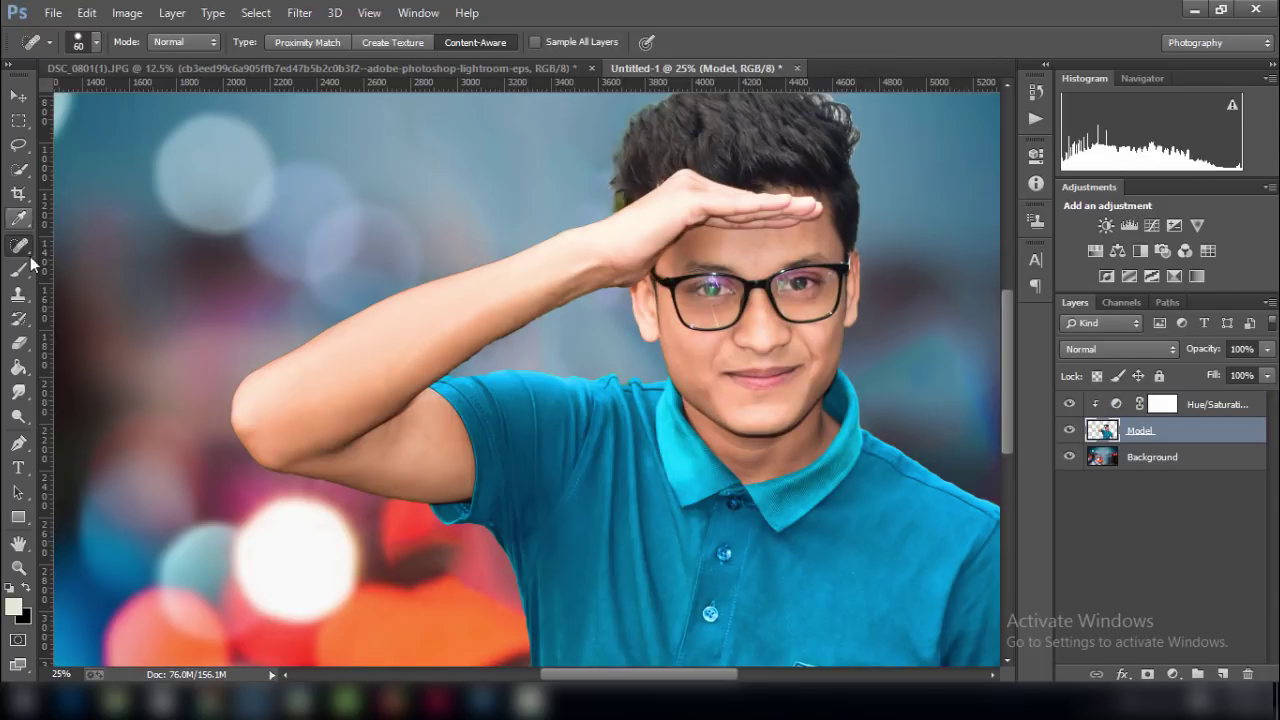
Smudge the man's arm with a 125–175 px brush and compare with the Model layer hidden.
left_click(18, 392)
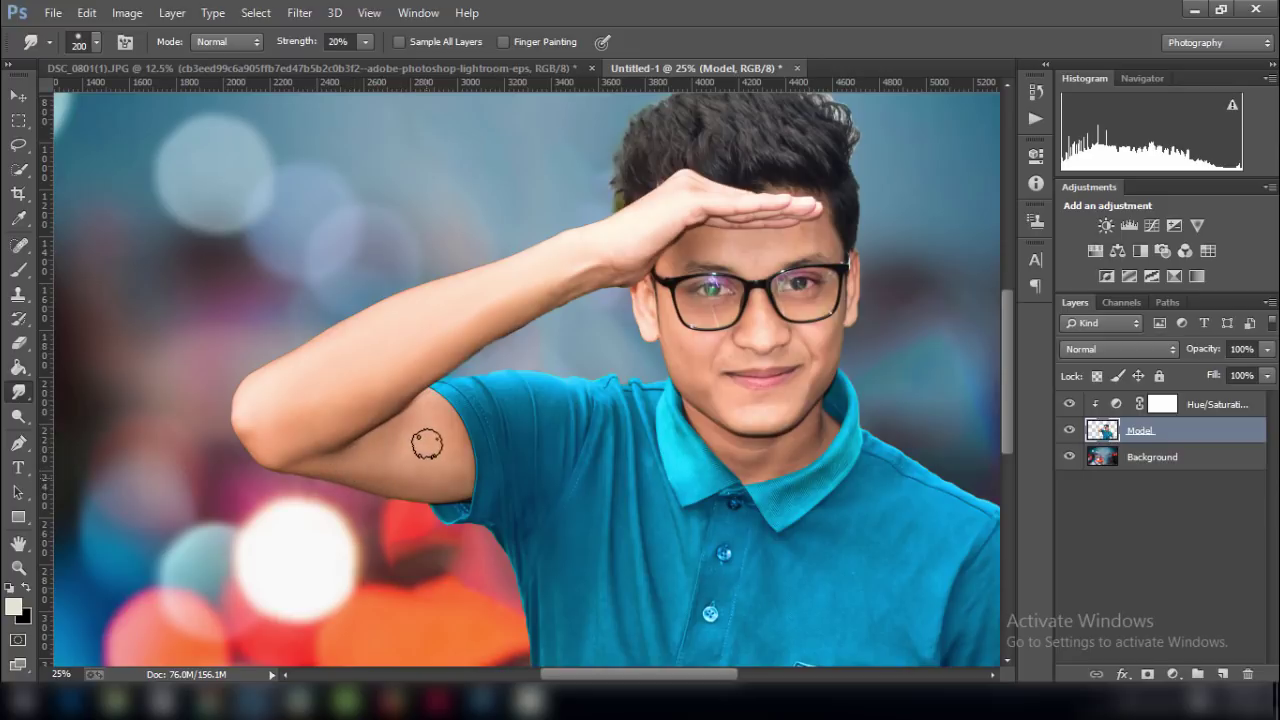
key("ctrl+minus")
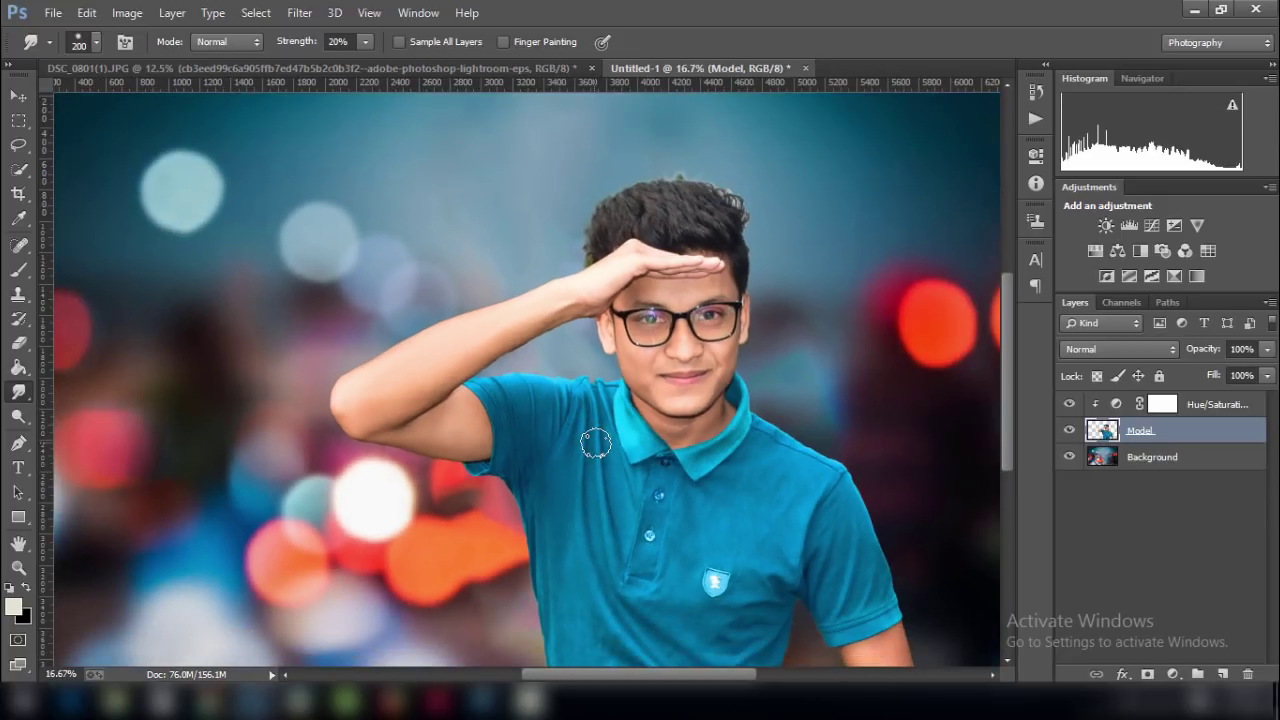
key("bracketleft")
key("bracketleft")
key("bracketleft")
left_click_drag(1004, 367, 1007, 410)
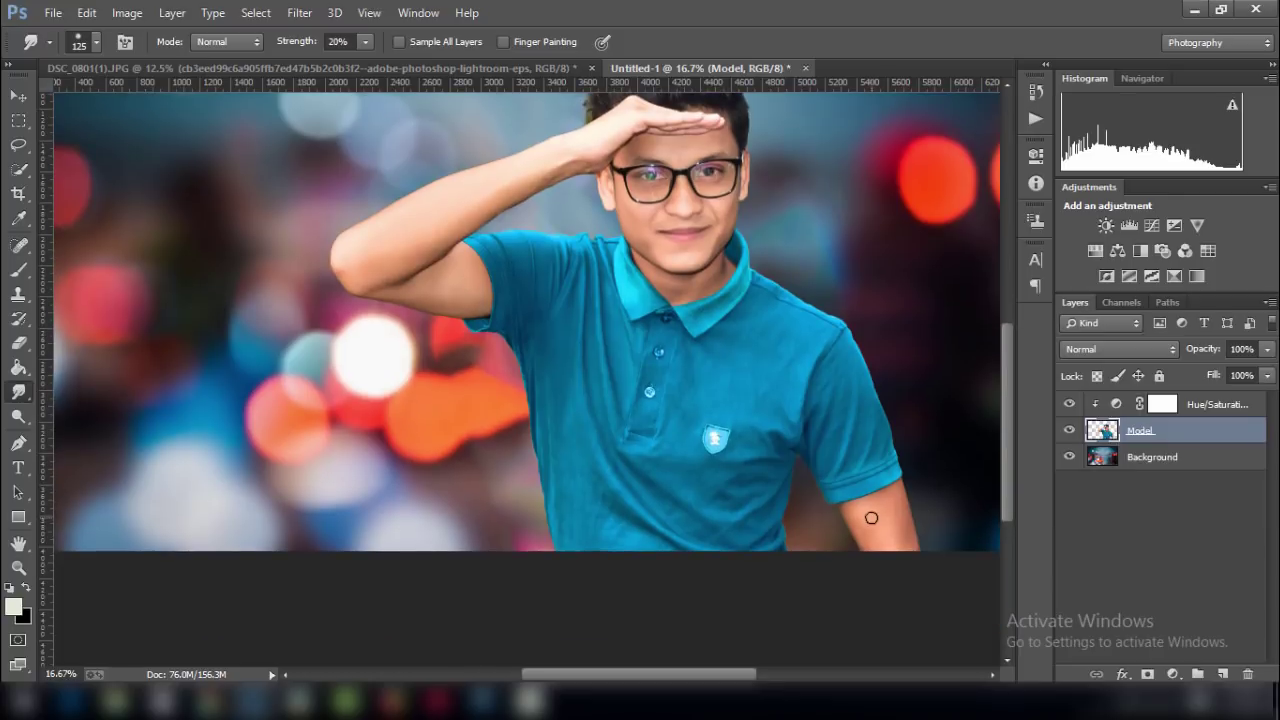
key("bracketright")
key("bracketright")
key("ctrl+minus")
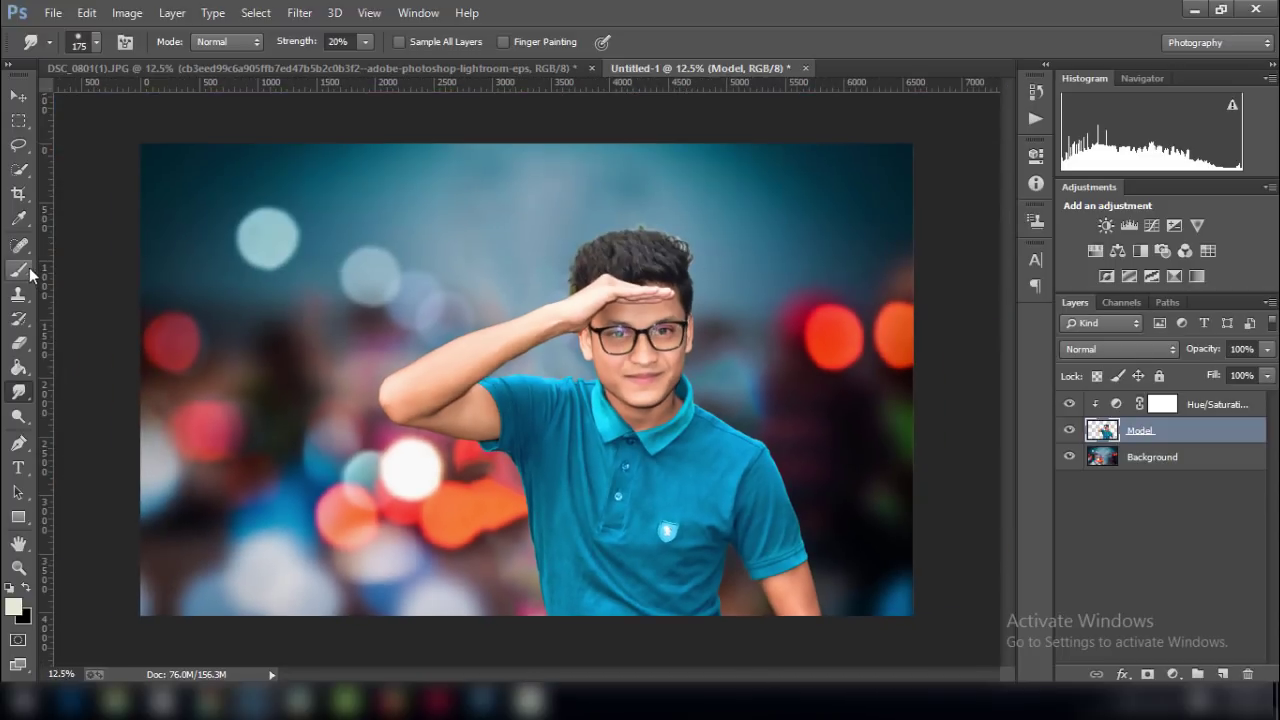
left_click(1070, 430)
left_click(1070, 430)
Merge the teal Hue/Saturation tint down into the Model layer.
left_click(1220, 404)
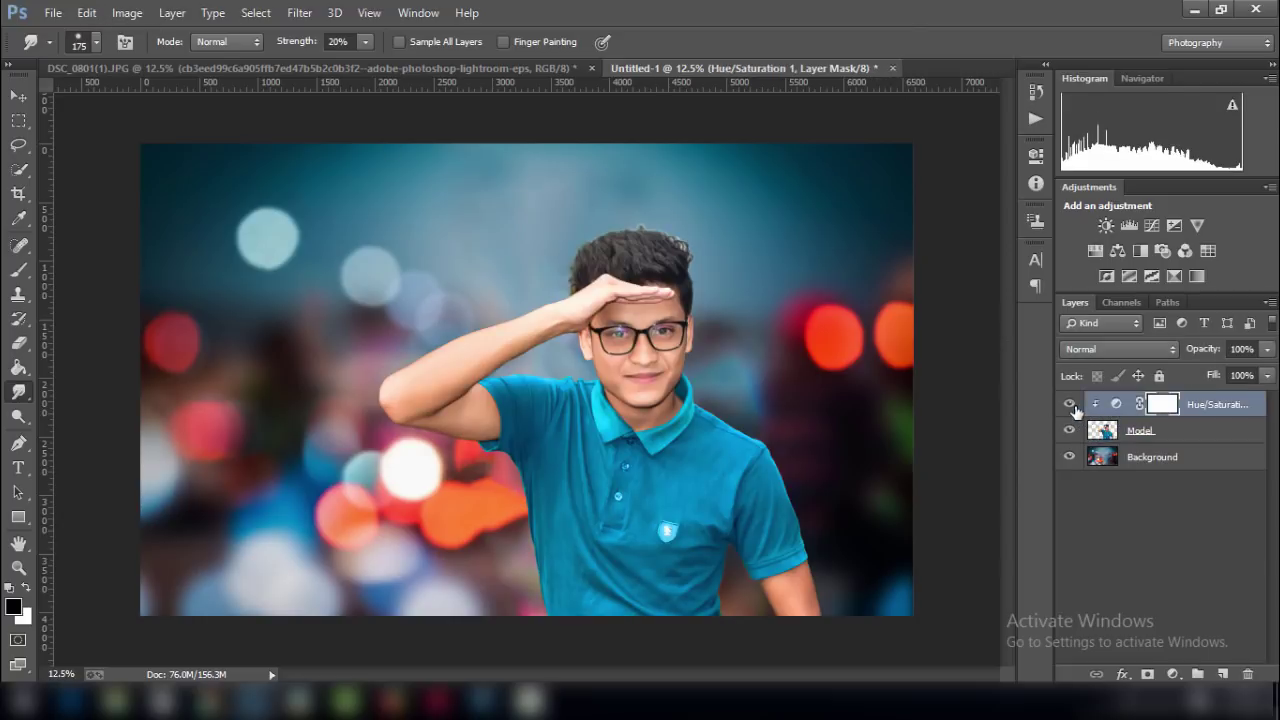
left_click(1070, 404)
right_click(1200, 404)
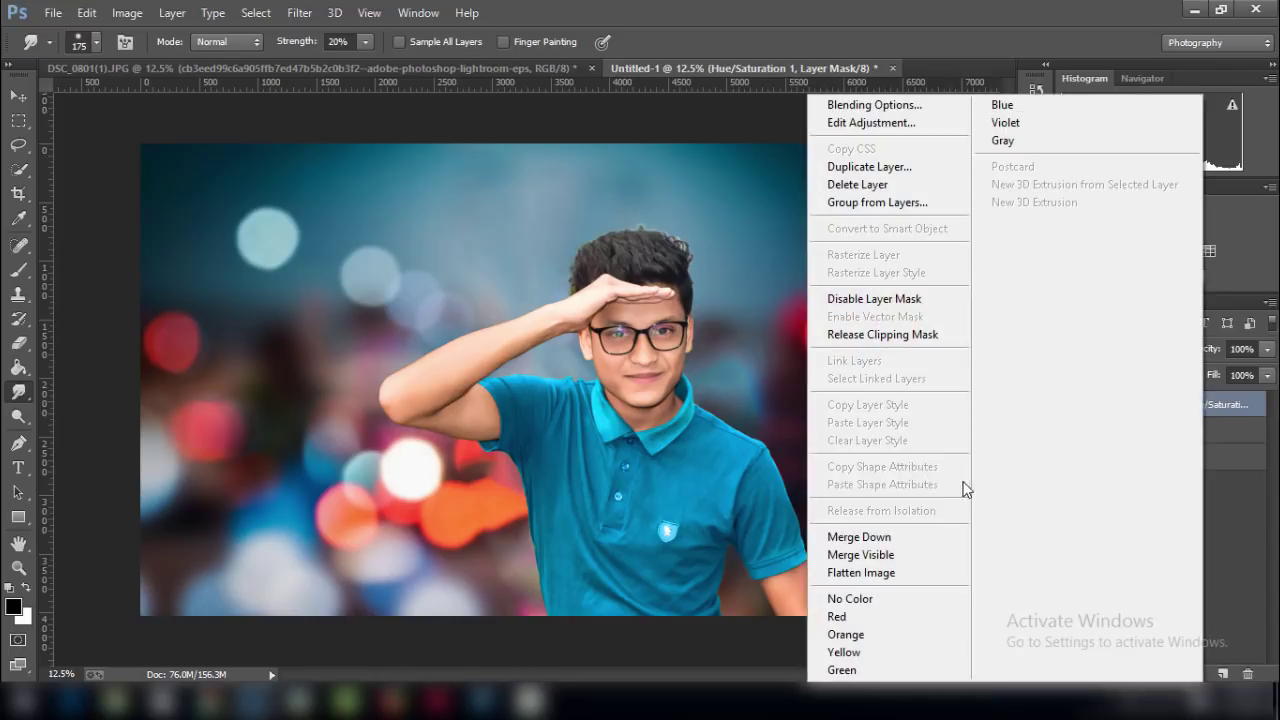
left_click(900, 537)
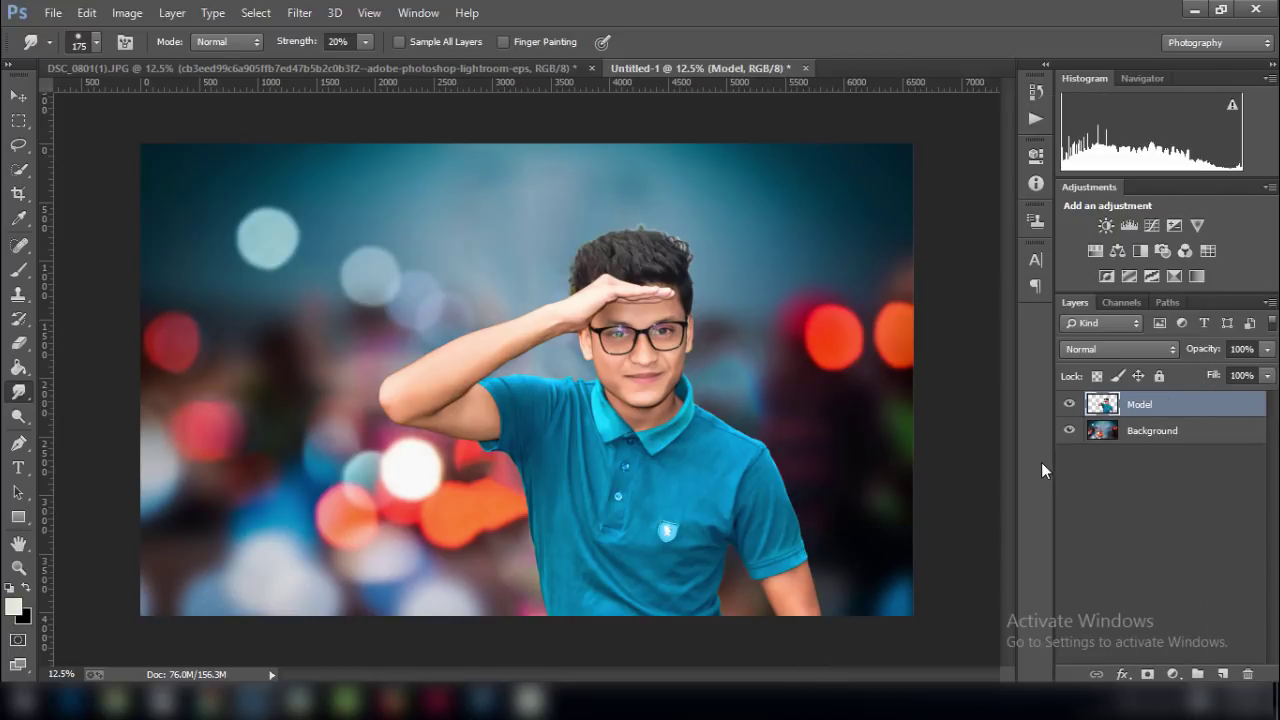
Add a Selective Color adjustment clipped to Model, experimenting with the Reds values.
left_click(1194, 276)
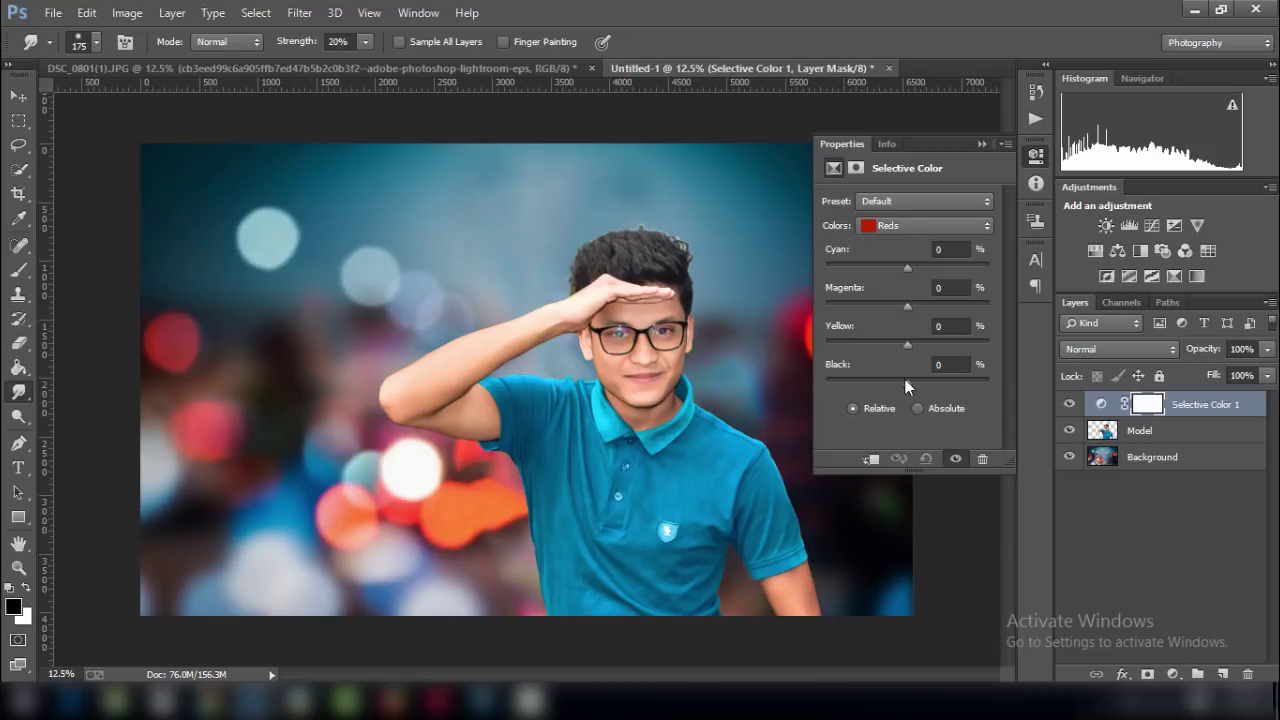
left_click_drag(904, 380, 914, 380)
left_click(925, 459)
left_click(873, 459)
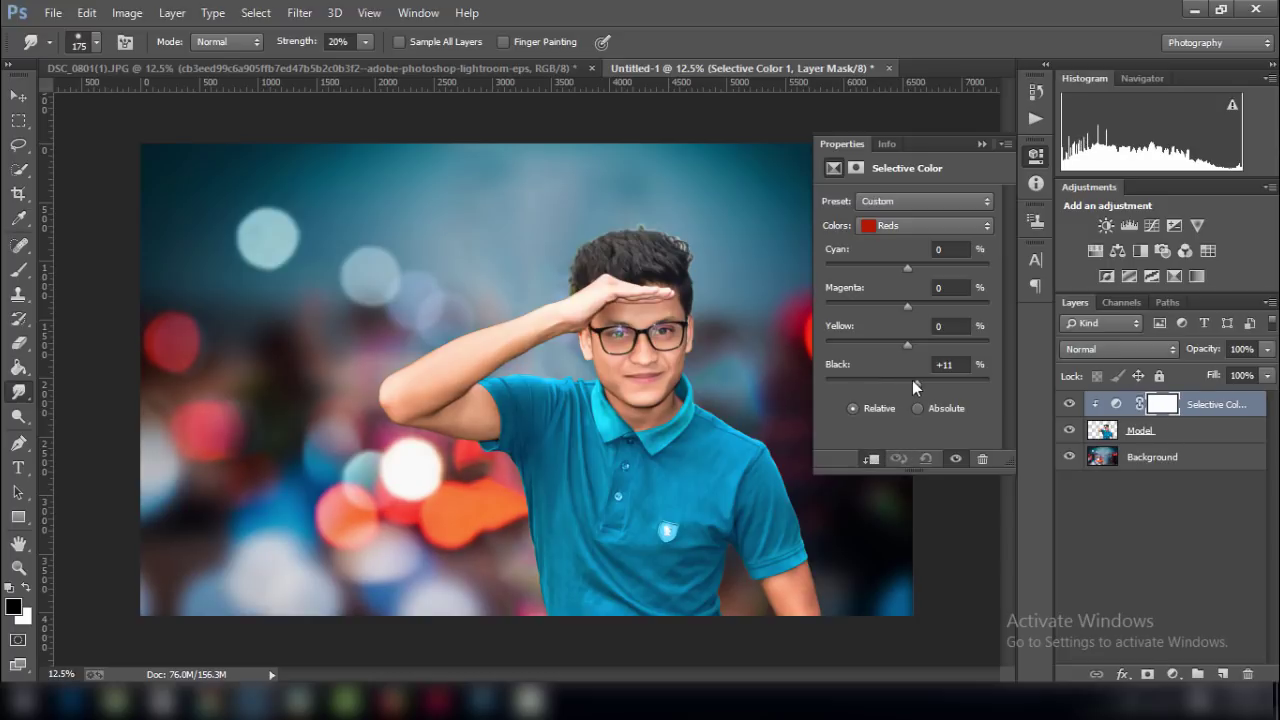
left_click_drag(918, 380, 901, 380)
left_click(964, 330)
type("-")
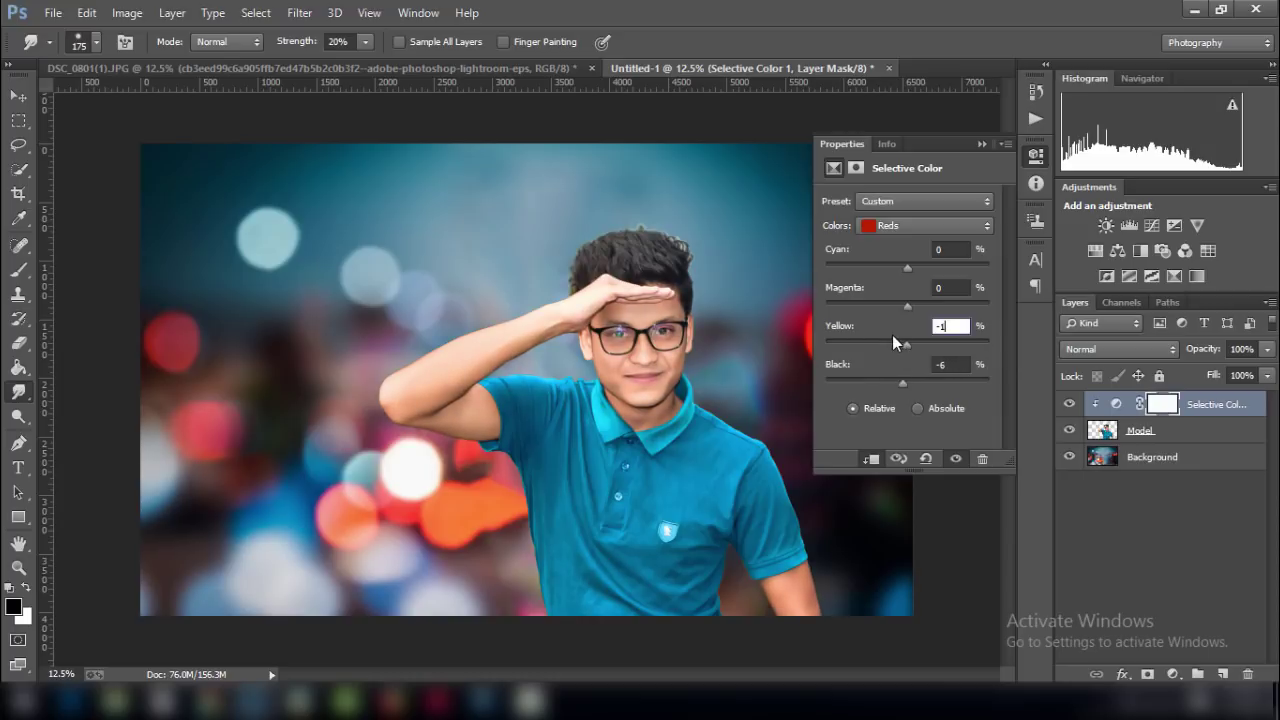
key("BackSpace")
key("BackSpace")
Set the Blacks range black amount to about +16 and merge it into Model.
left_click(909, 236)
left_click(900, 367)
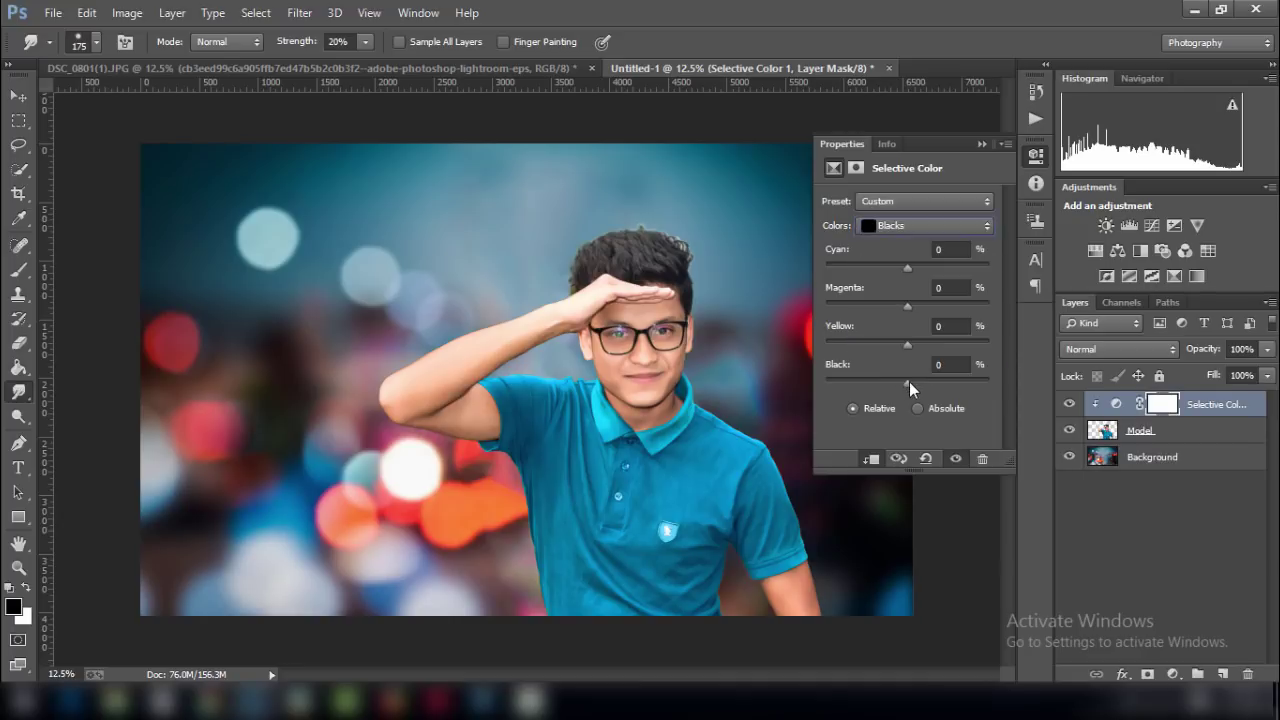
left_click_drag(909, 381, 915, 382)
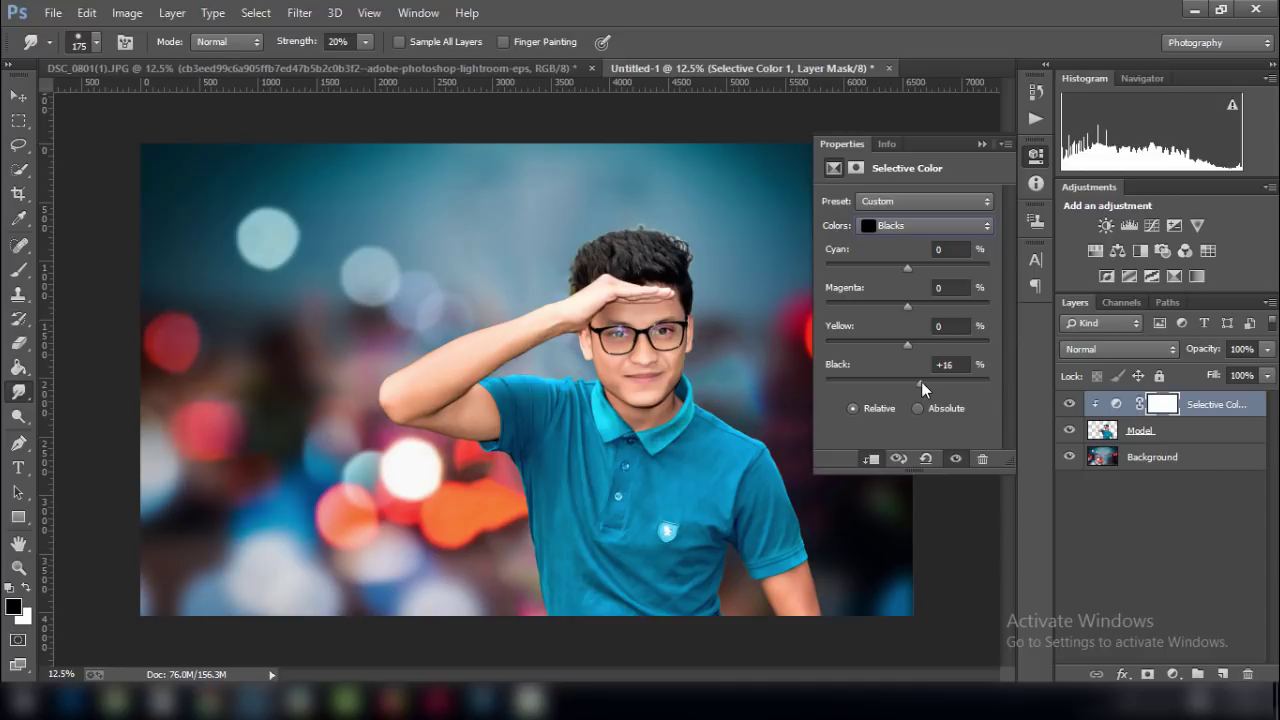
left_click(981, 145)
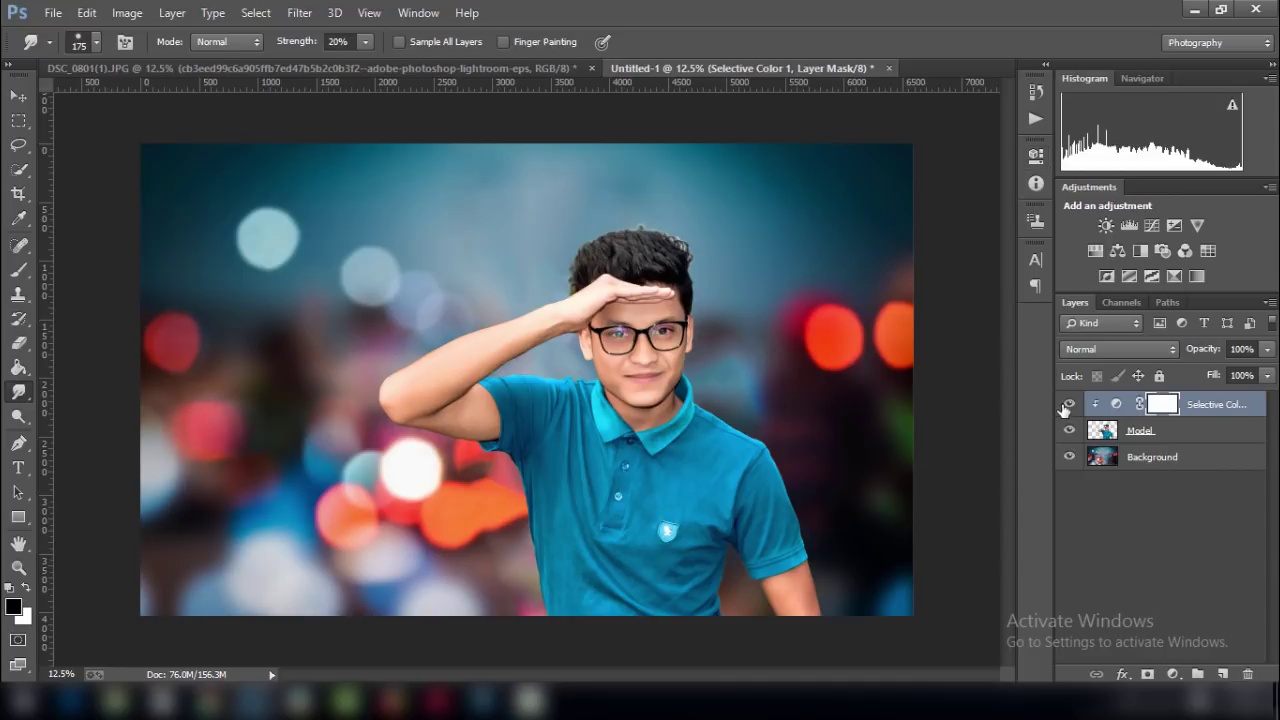
right_click(1188, 408)
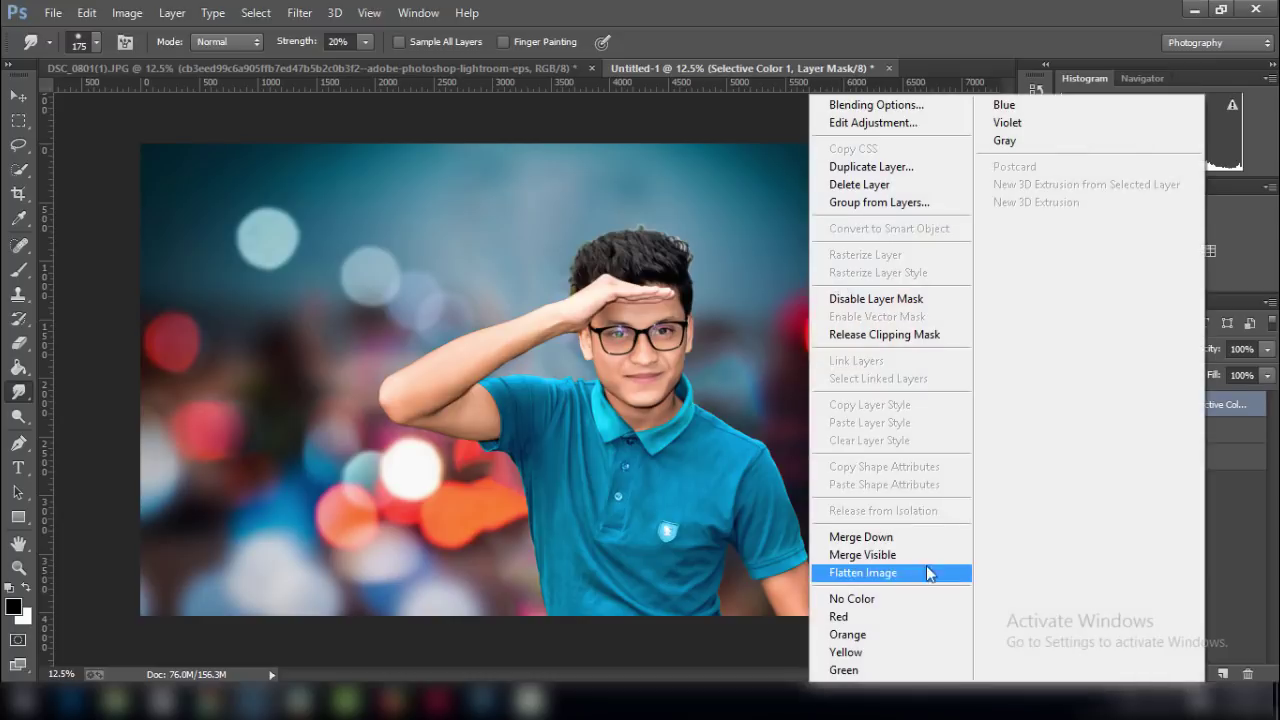
left_click(890, 541)
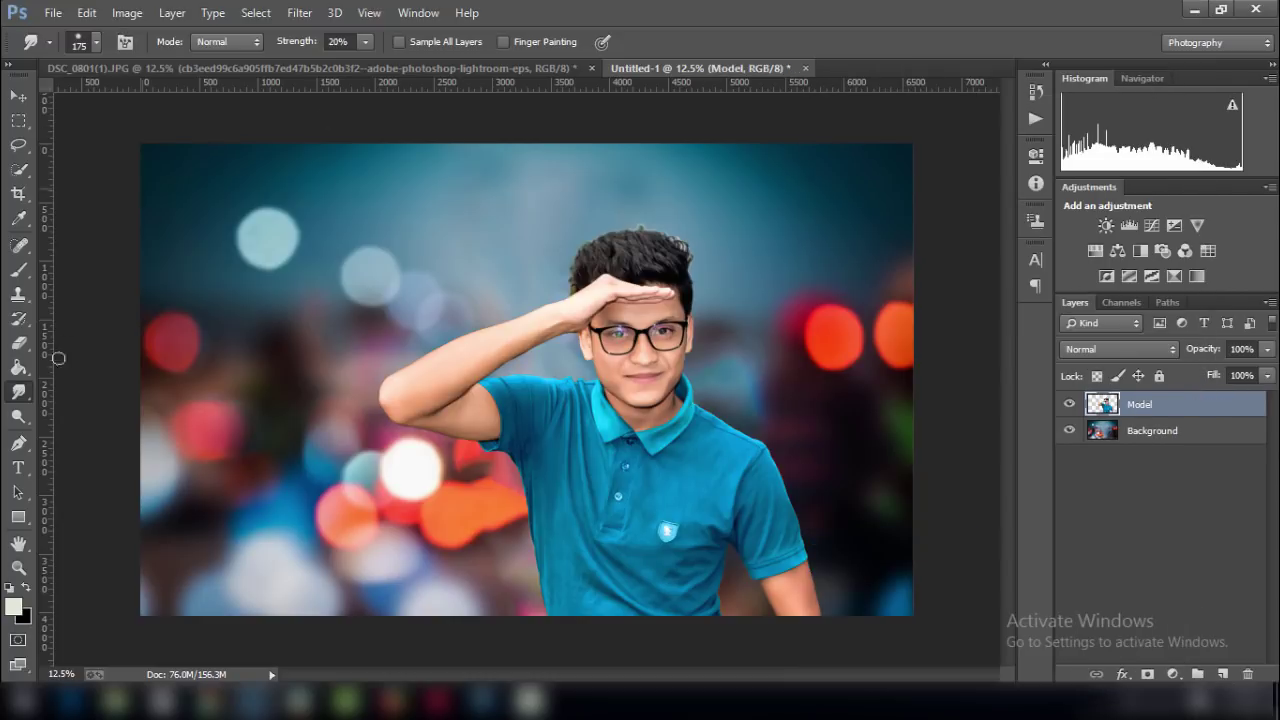
In DSC_0801, compare the hair layers and leave only the darker CEP 3.0 hair visible.
left_click(307, 70)
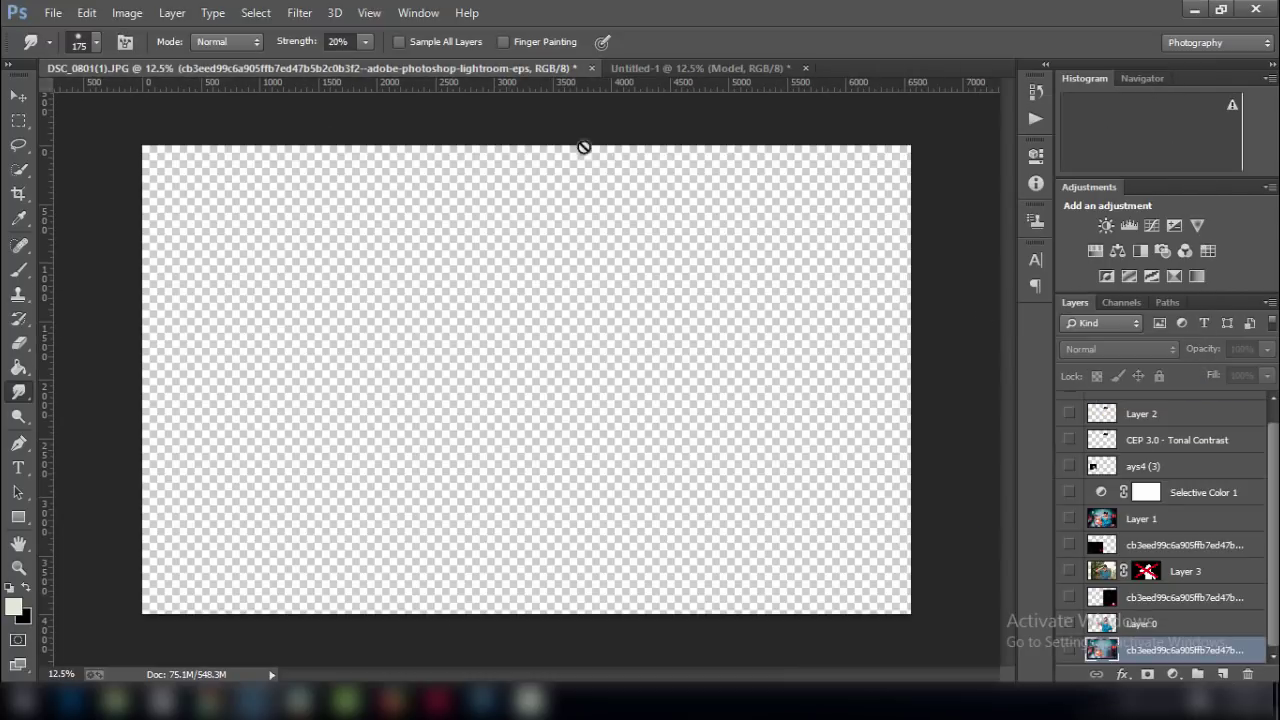
left_click(1144, 465)
left_click(1069, 466)
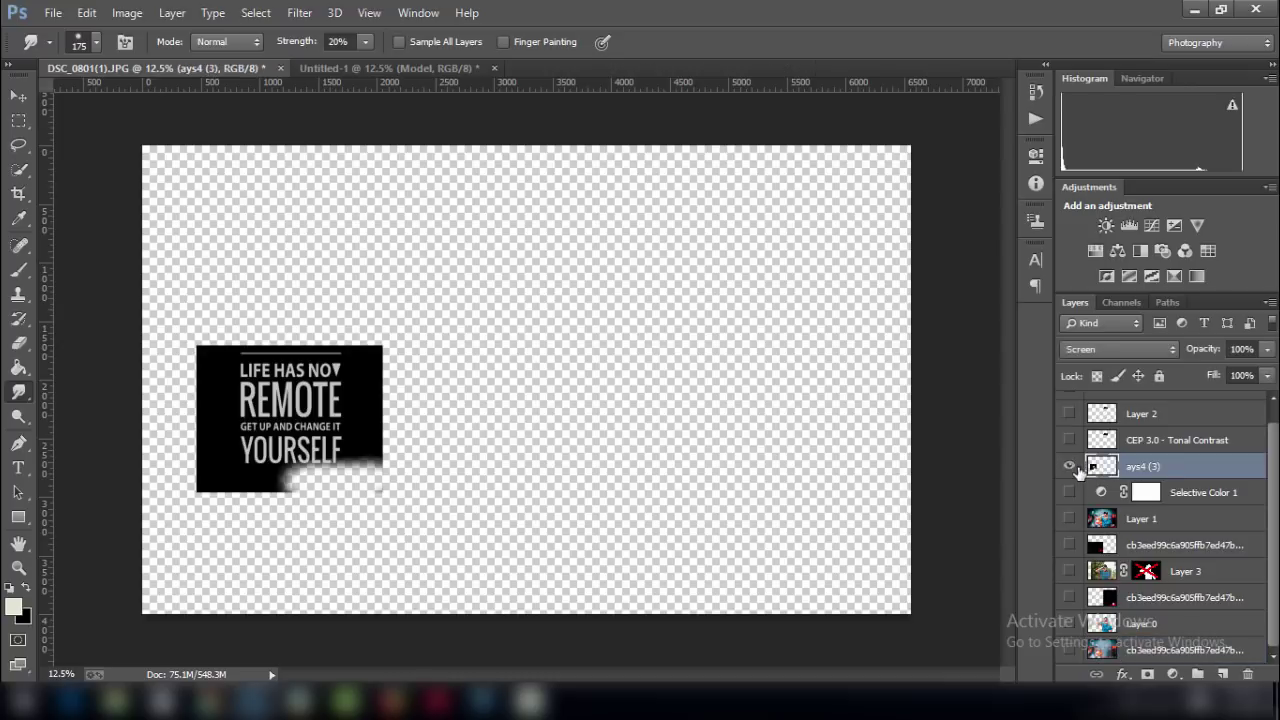
left_click(1069, 413)
left_click(1069, 413)
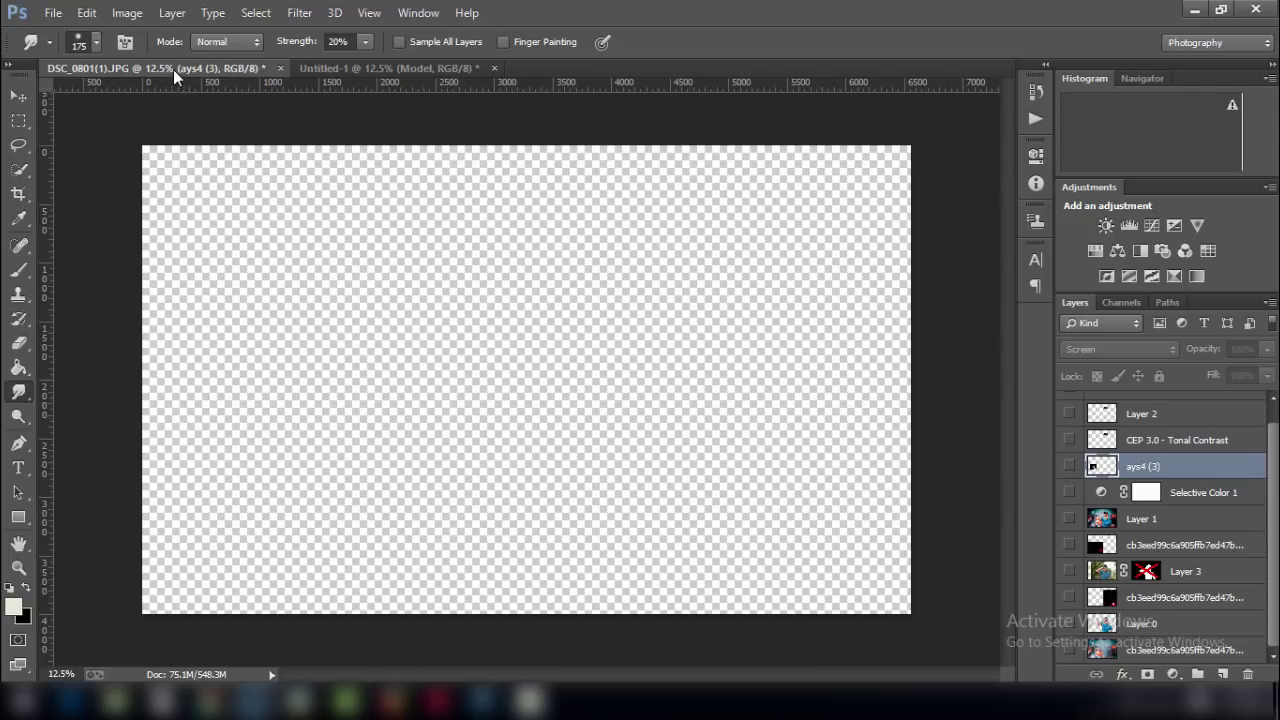
left_click(1068, 466)
left_click(1068, 440)
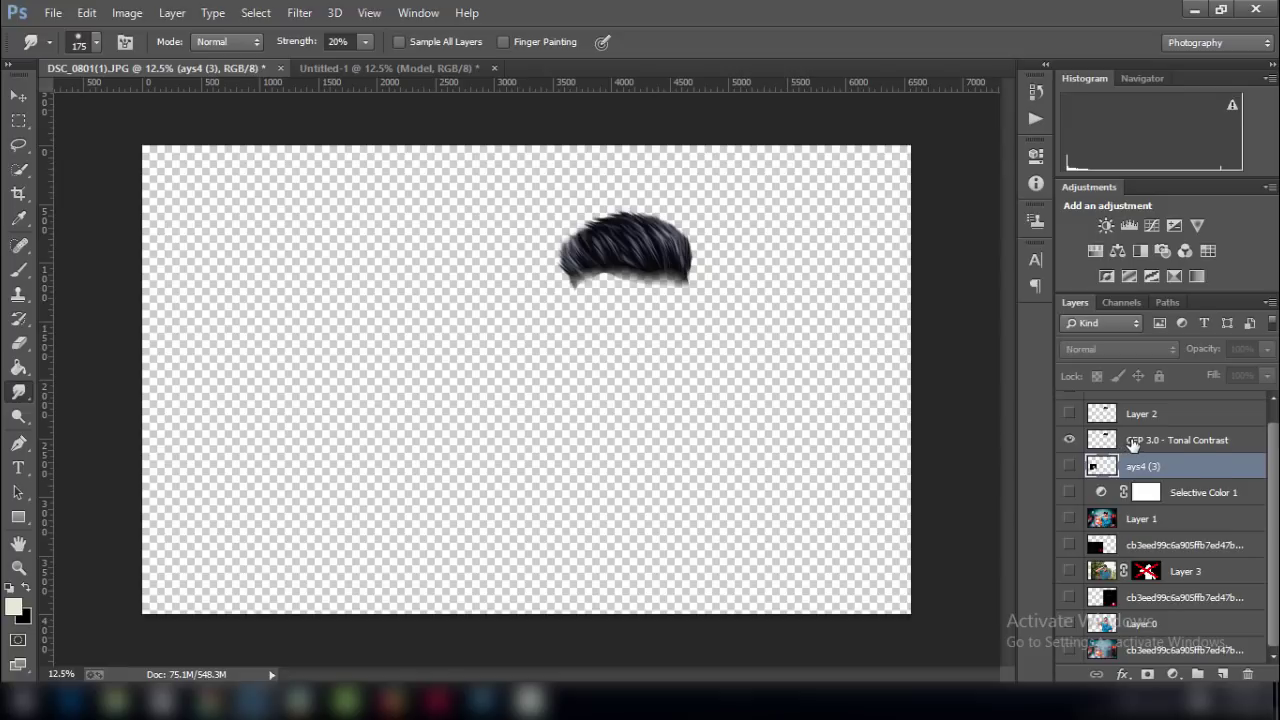
left_click(1076, 440)
left_click(1068, 414)
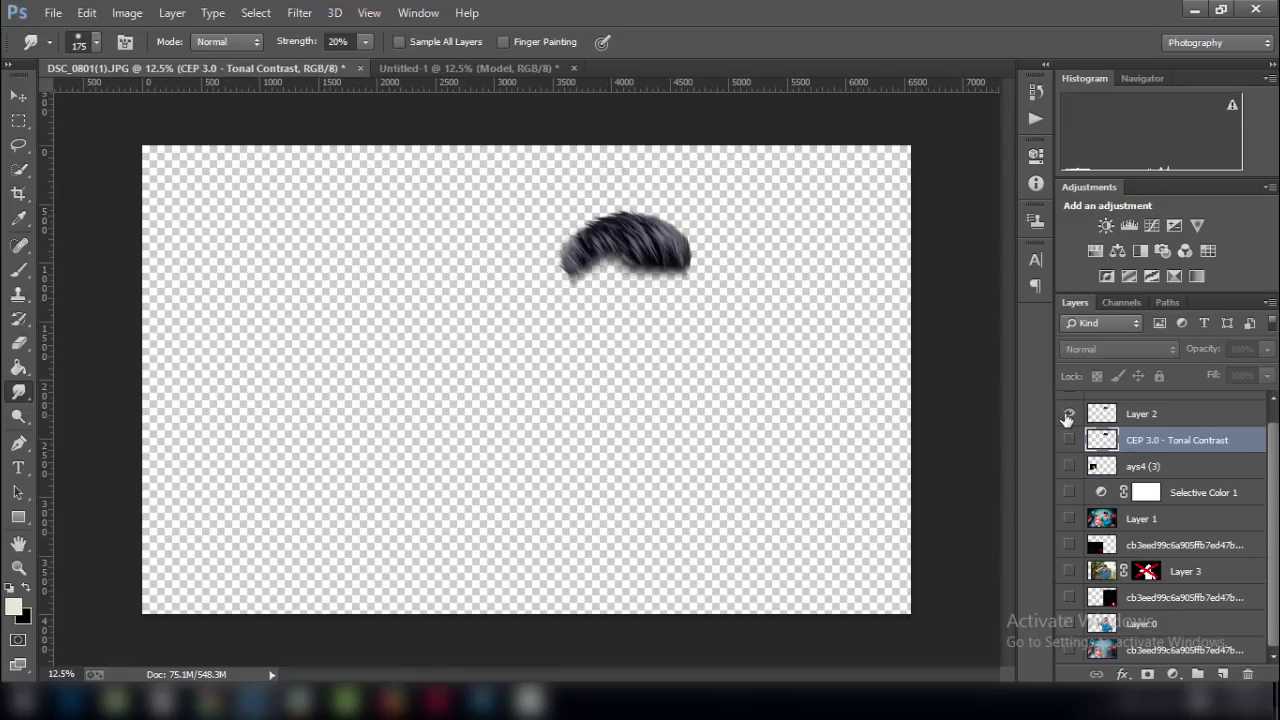
left_click(1068, 440)
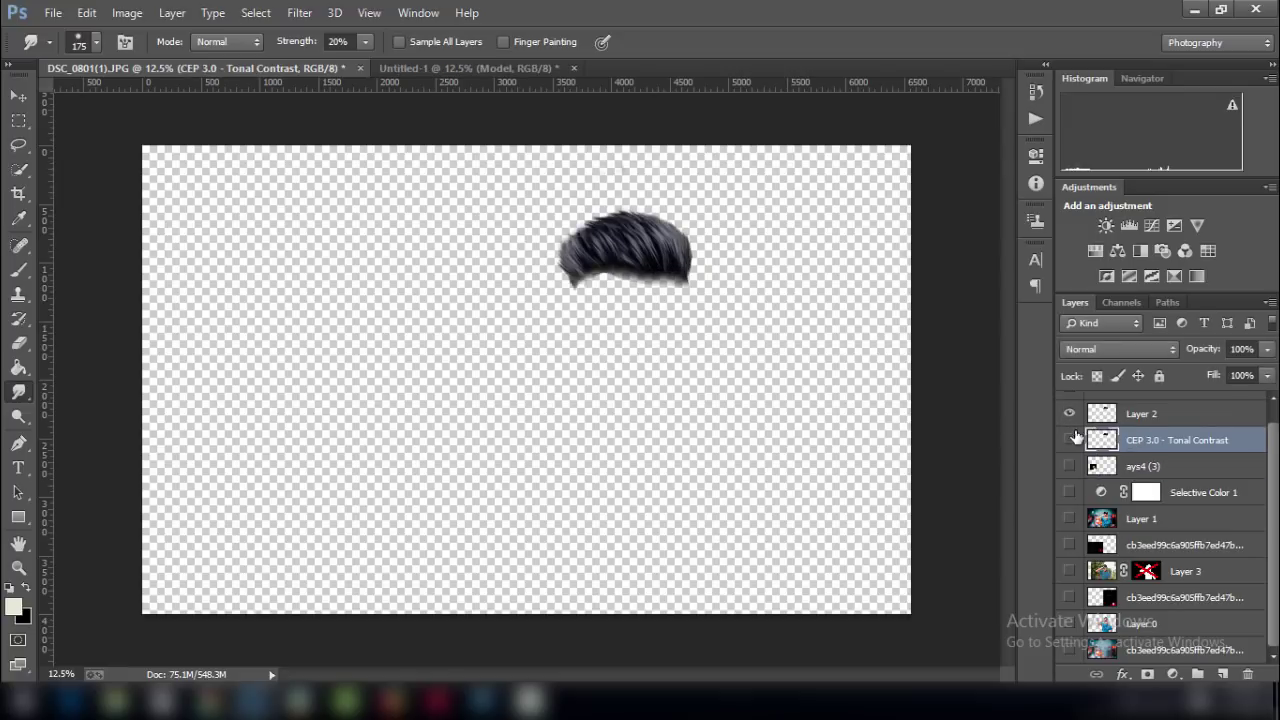
left_click(1070, 438)
left_click(1070, 414)
left_click(1068, 440)
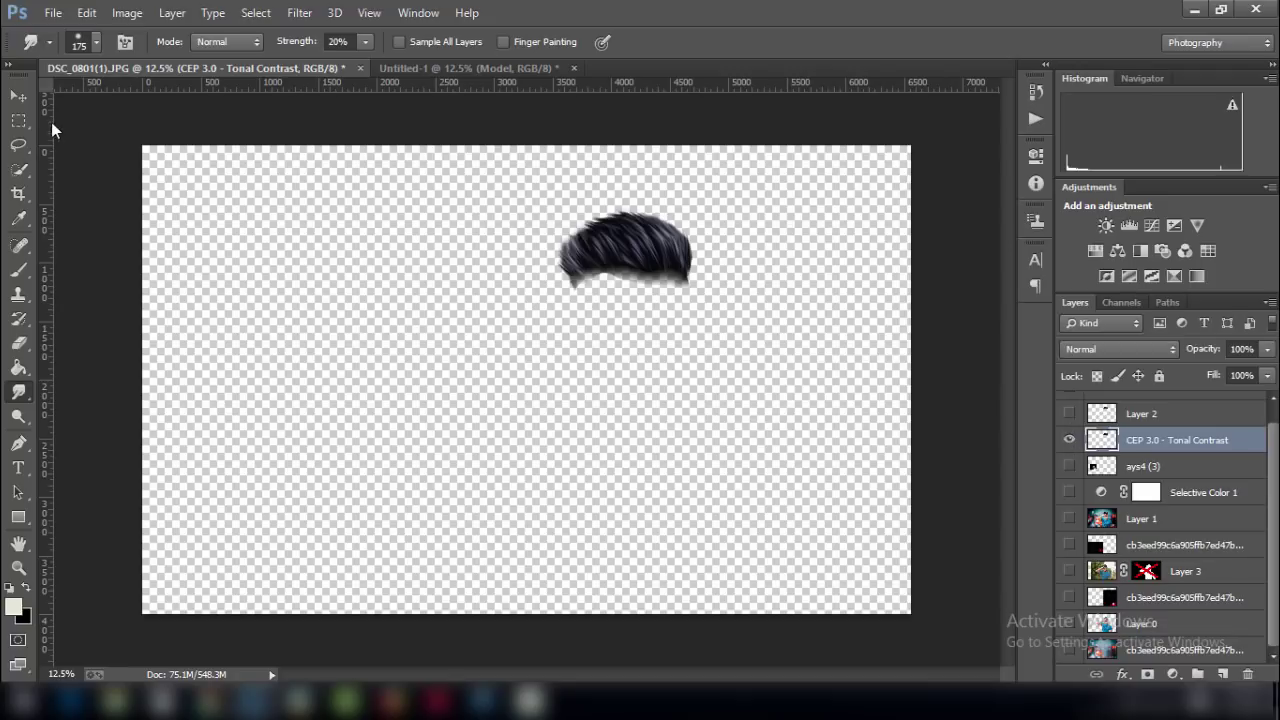
Drag the CEP 3.0 hair into Untitled-1 and place it on the man's head.
key("v")
mouse_move(647, 253)
left_mouse_down()
mouse_move(526, 80)
mouse_move(627, 263)
mouse_move(641, 264)
left_mouse_up()
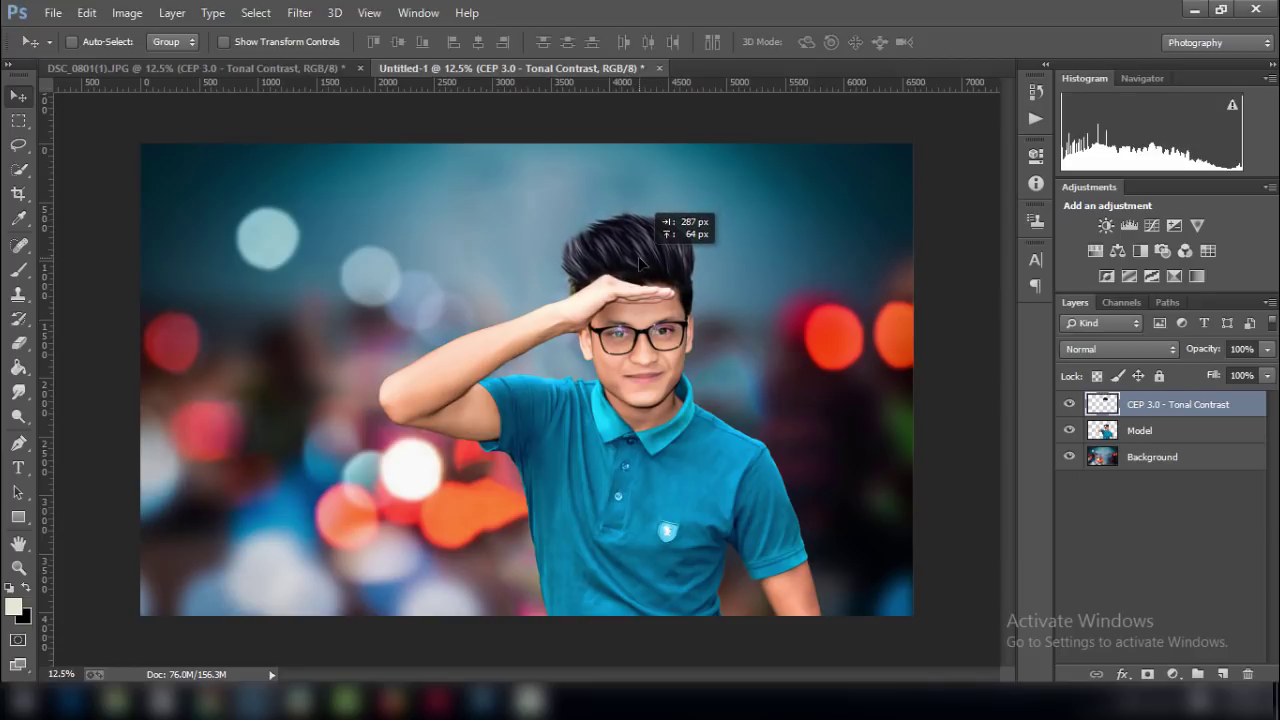
left_click(1145, 430)
Trace a pen path beside the hair at the raised hand and delete that area.
left_click(18, 342)
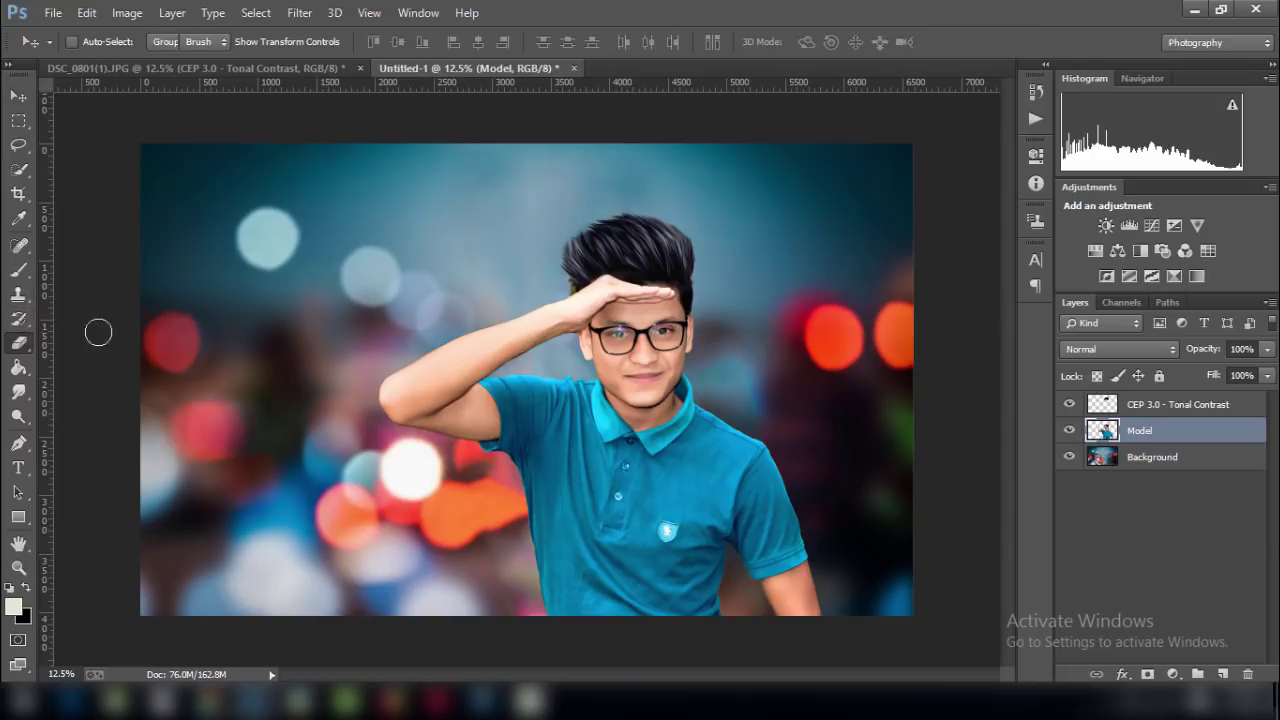
key("ctrl+plus")
key("ctrl+plus")
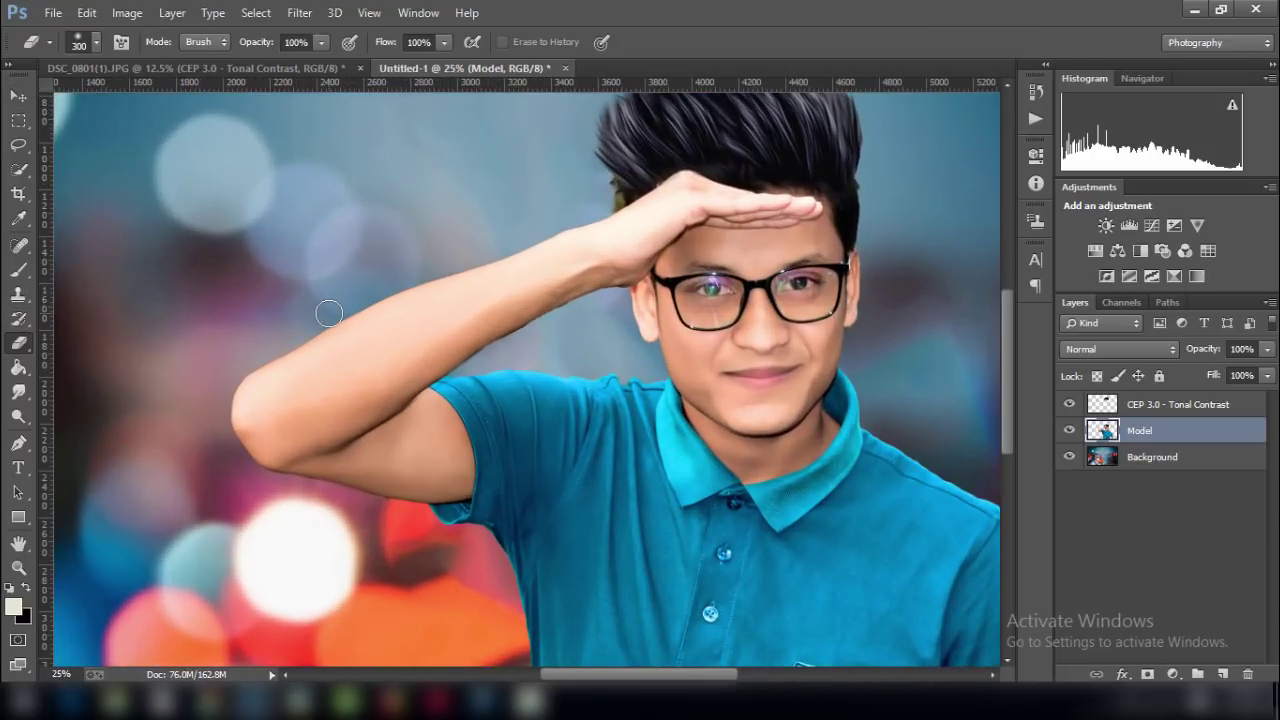
key("bracketleft")
key("bracketleft")
key("bracketleft")
left_click(18, 443)
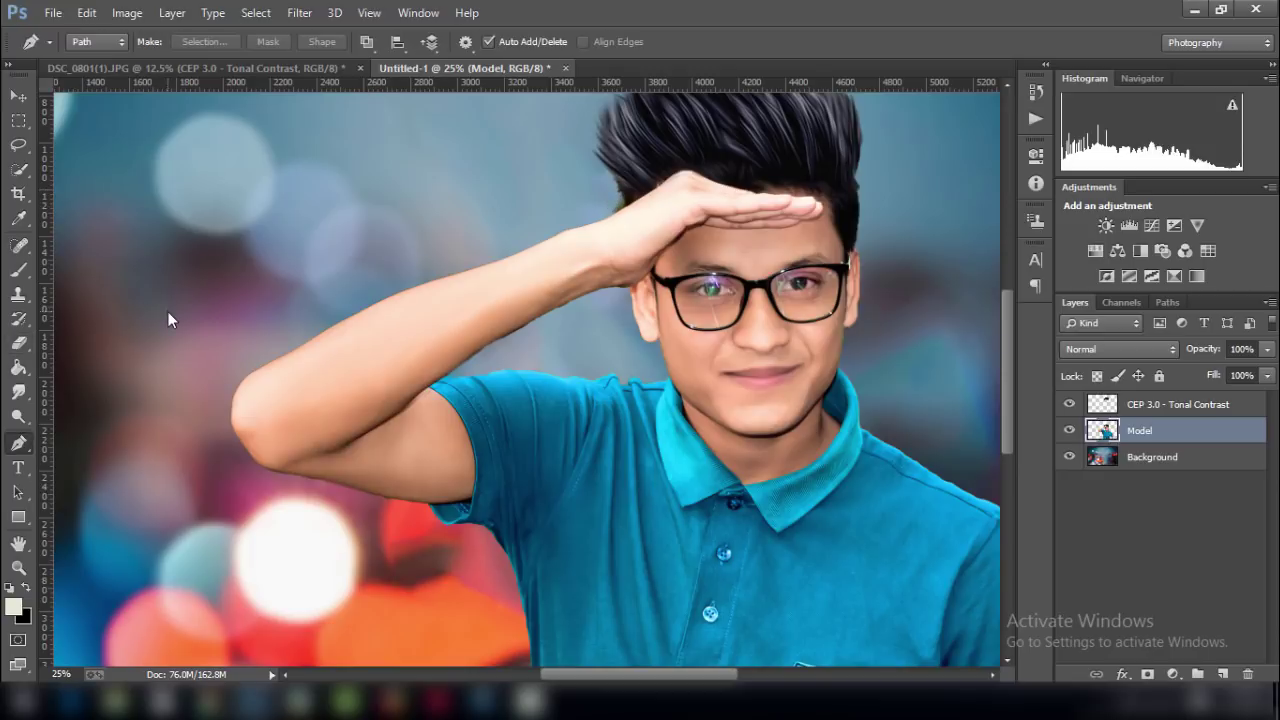
key("ctrl+plus")
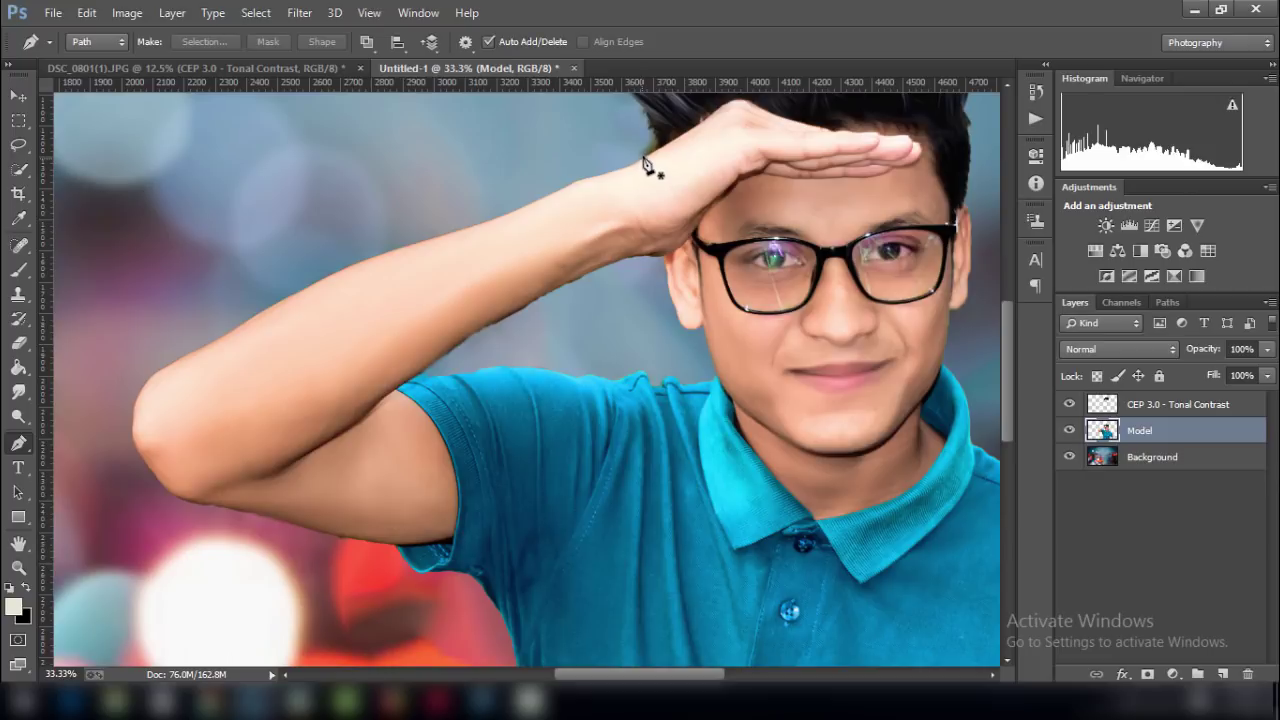
left_click(644, 160)
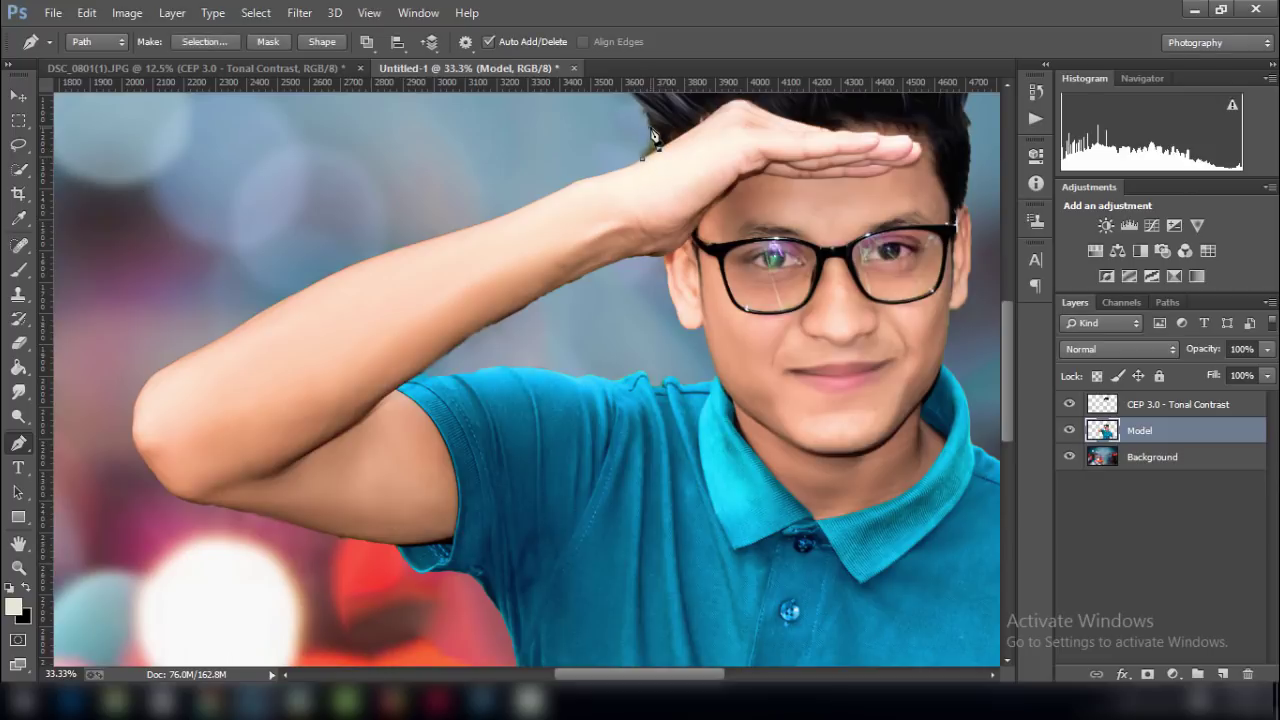
left_click(656, 118)
right_click(631, 137)
left_click(690, 223)
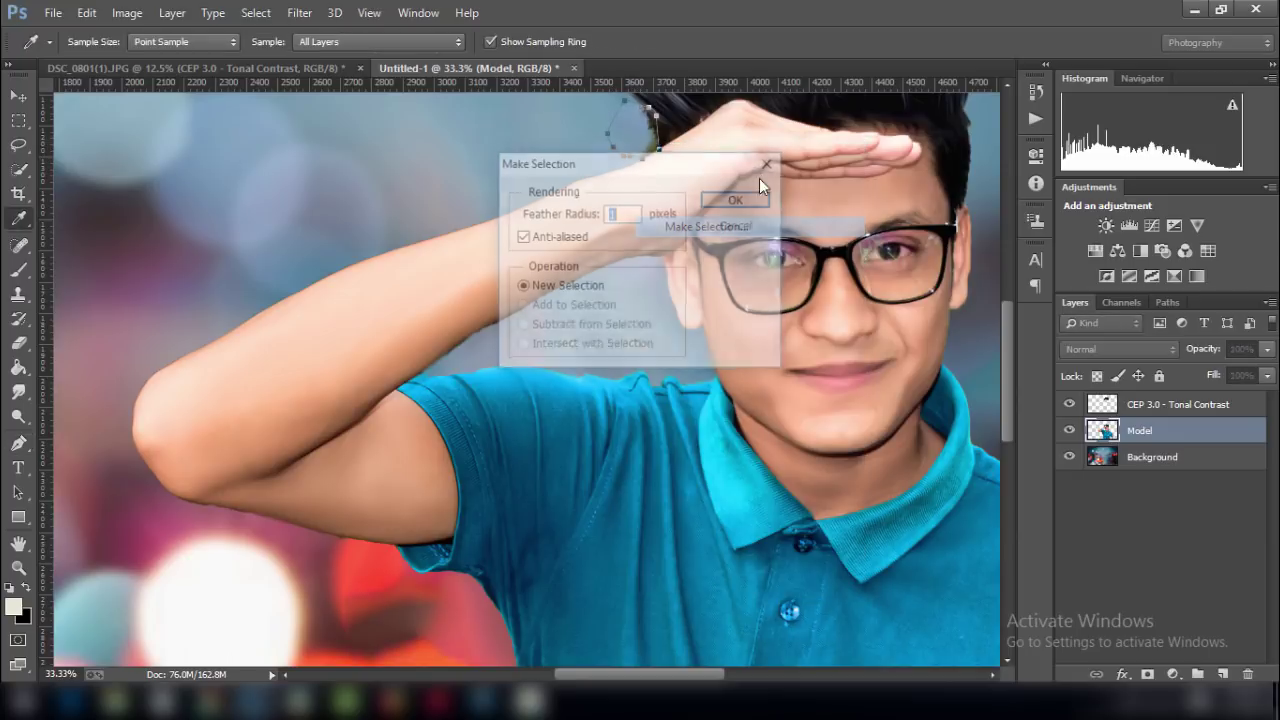
left_click(744, 198)
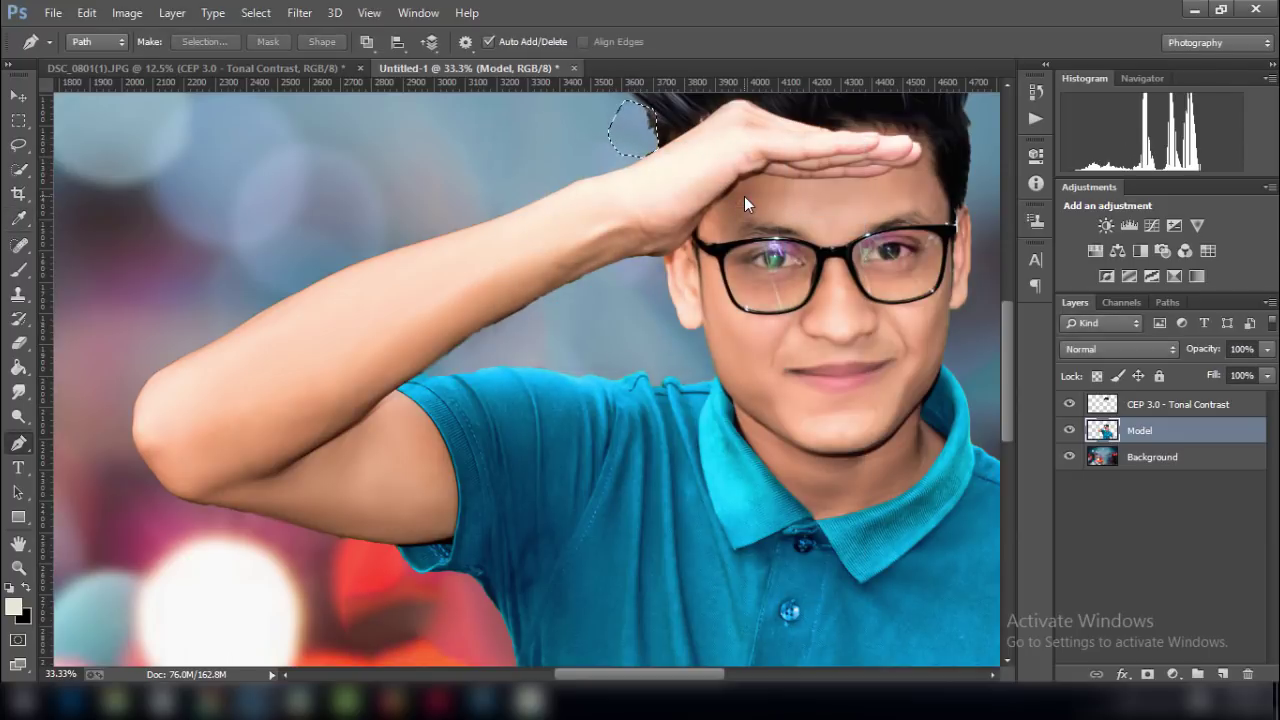
key("Delete")
key("ctrl+d")
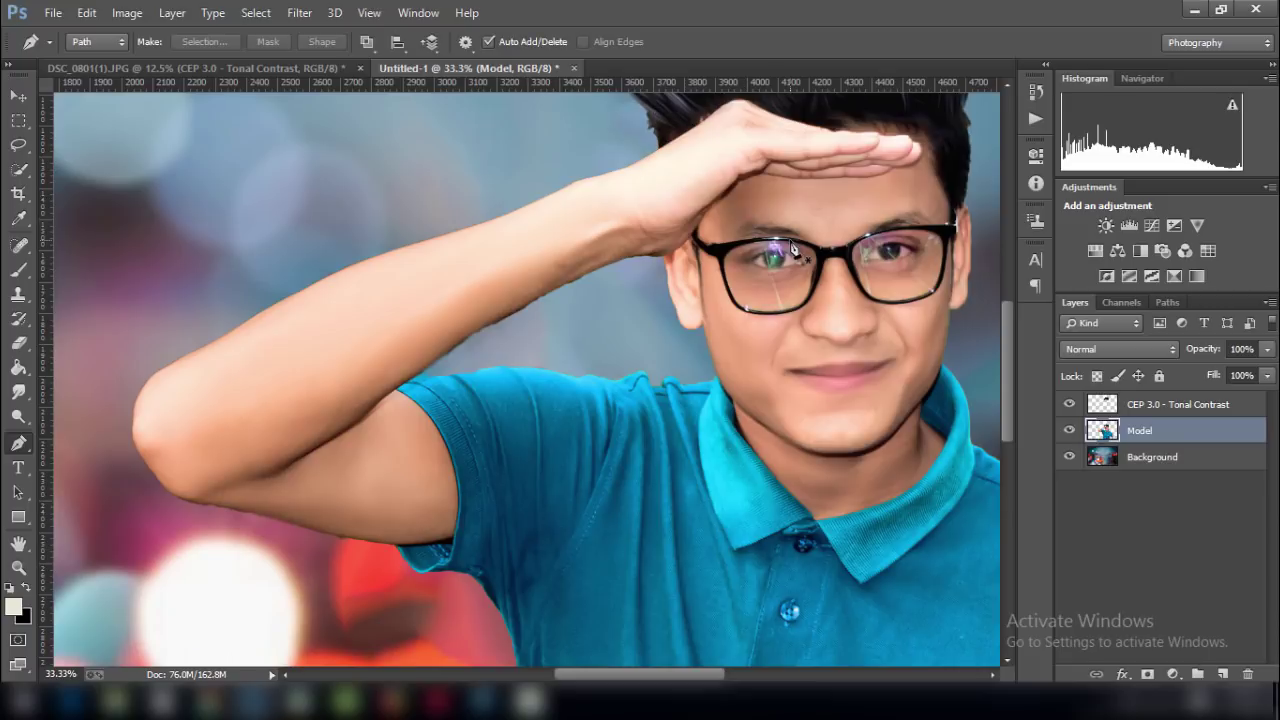
Switch to the Eraser and zoom out to view the whole image.
key("ctrl+minus")
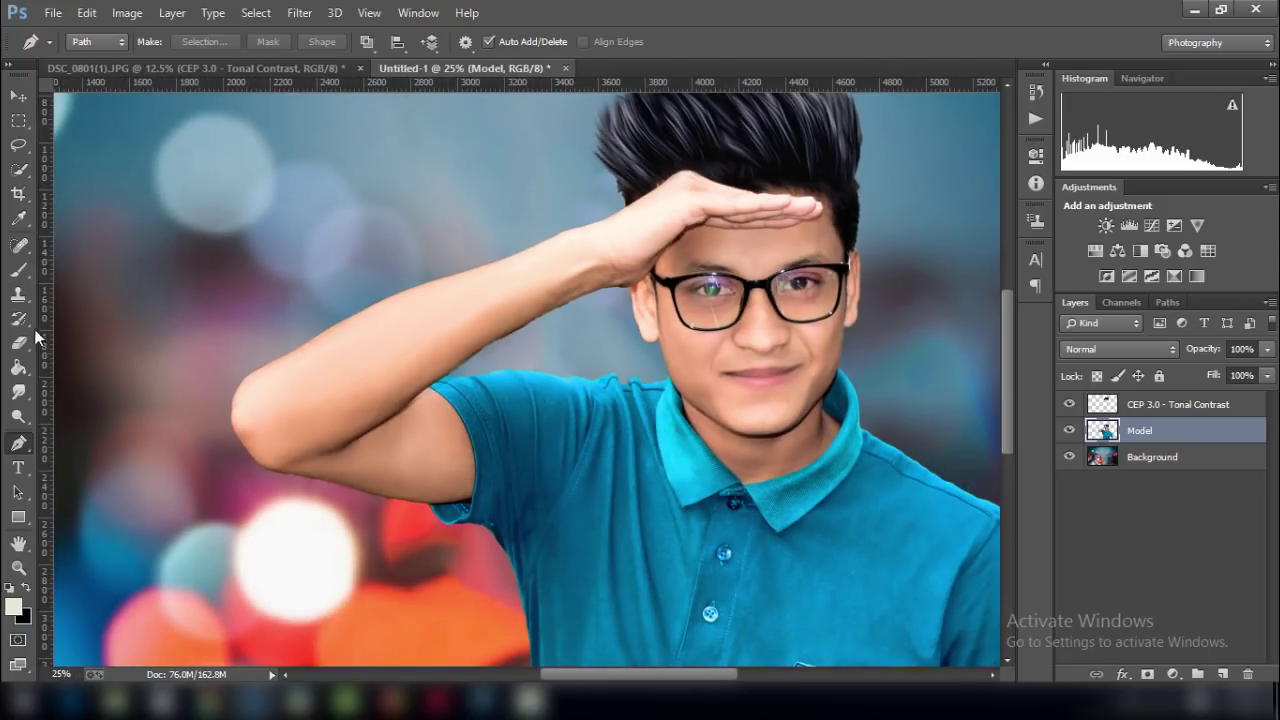
left_click(42, 346)
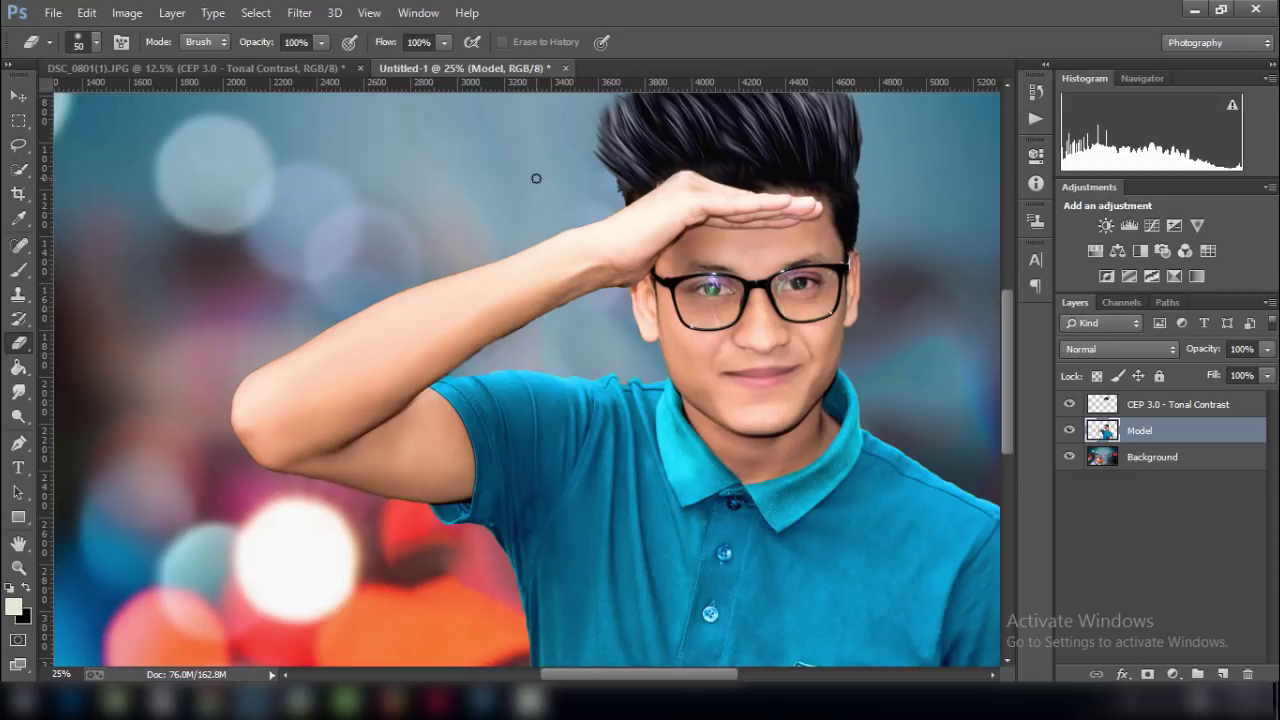
key("ctrl+minus")
key("ctrl+minus")
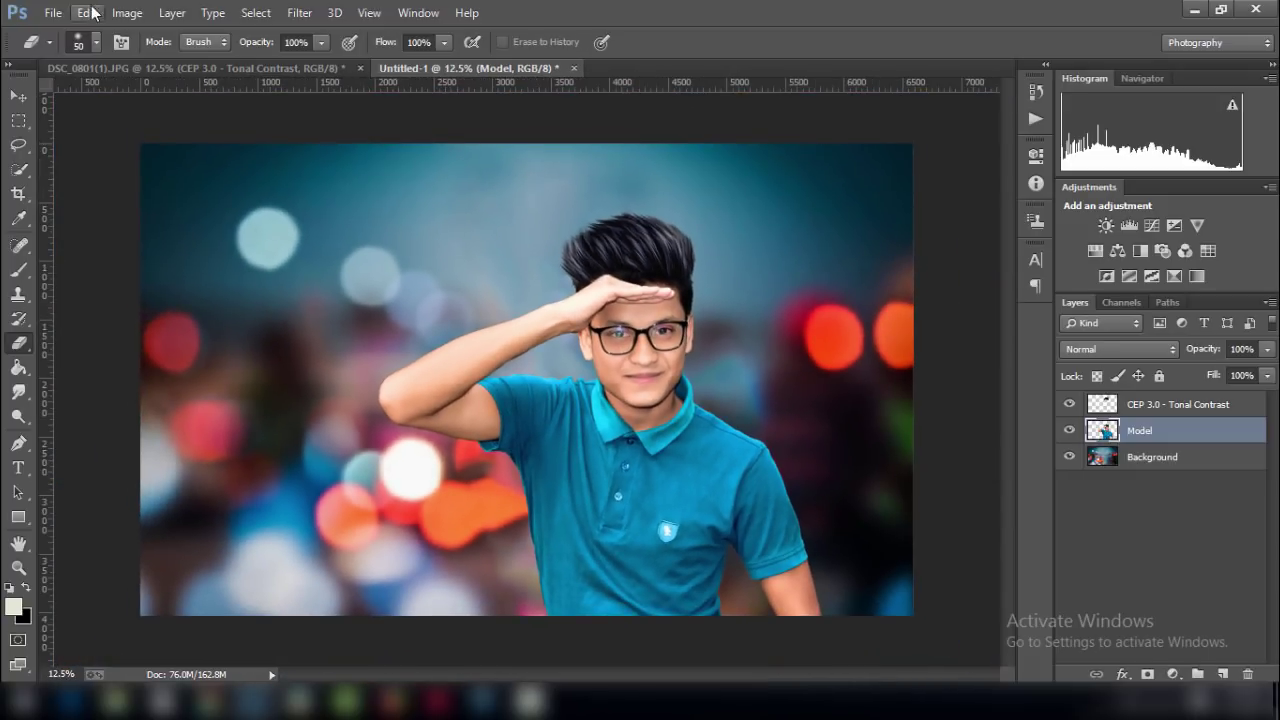
Try darkening the midtones with Levels, then cancel it.
left_click(127, 12)
mouse_move(155, 60)
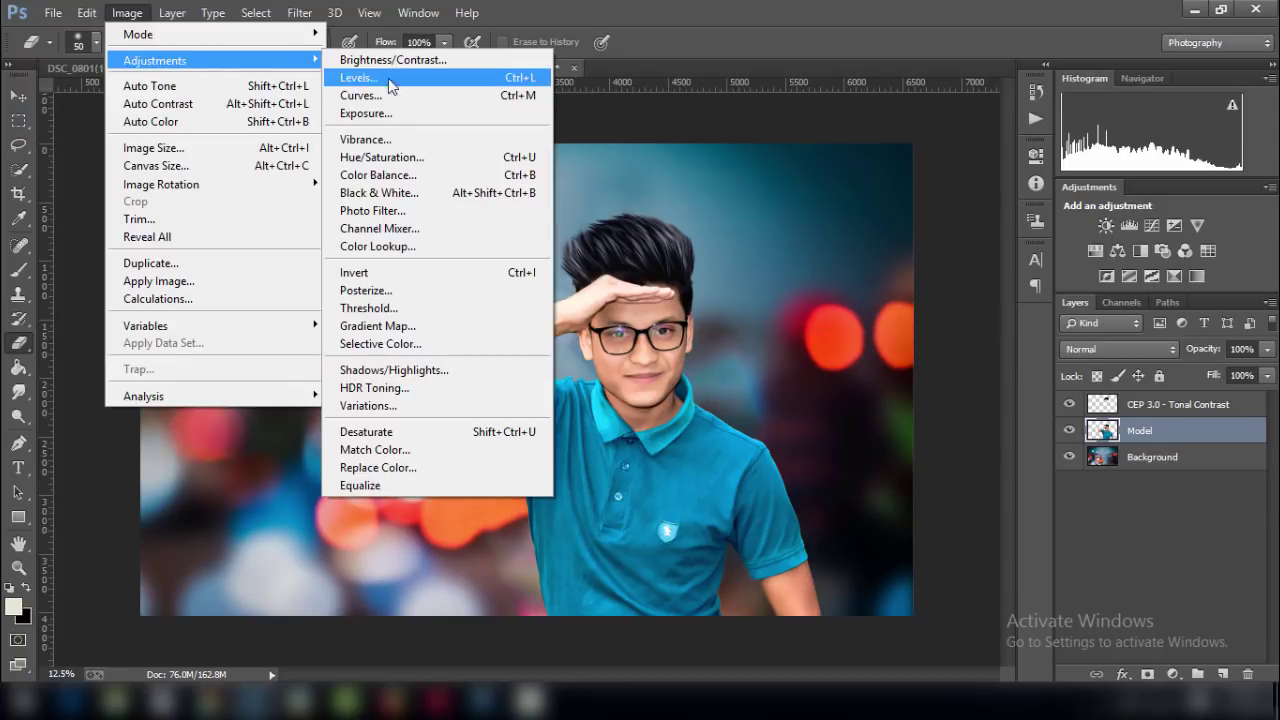
left_click(362, 77)
left_click_drag(1056, 327, 1071, 328)
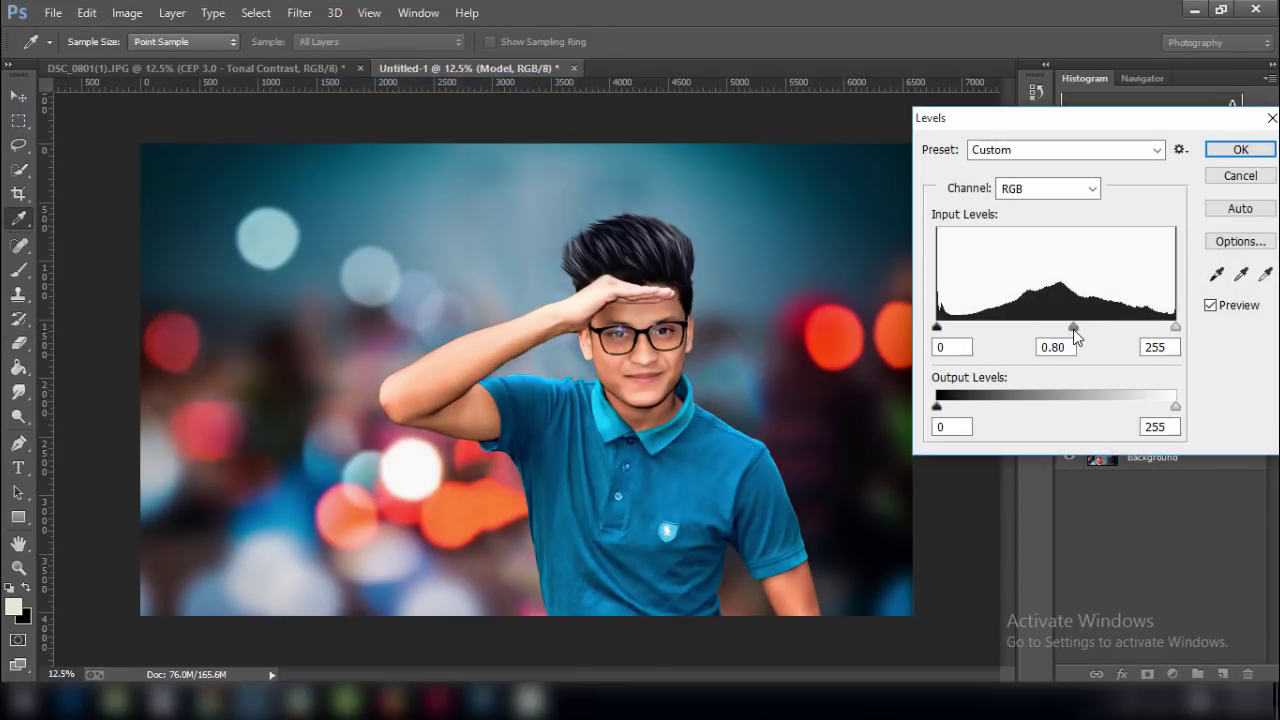
left_click(1240, 175)
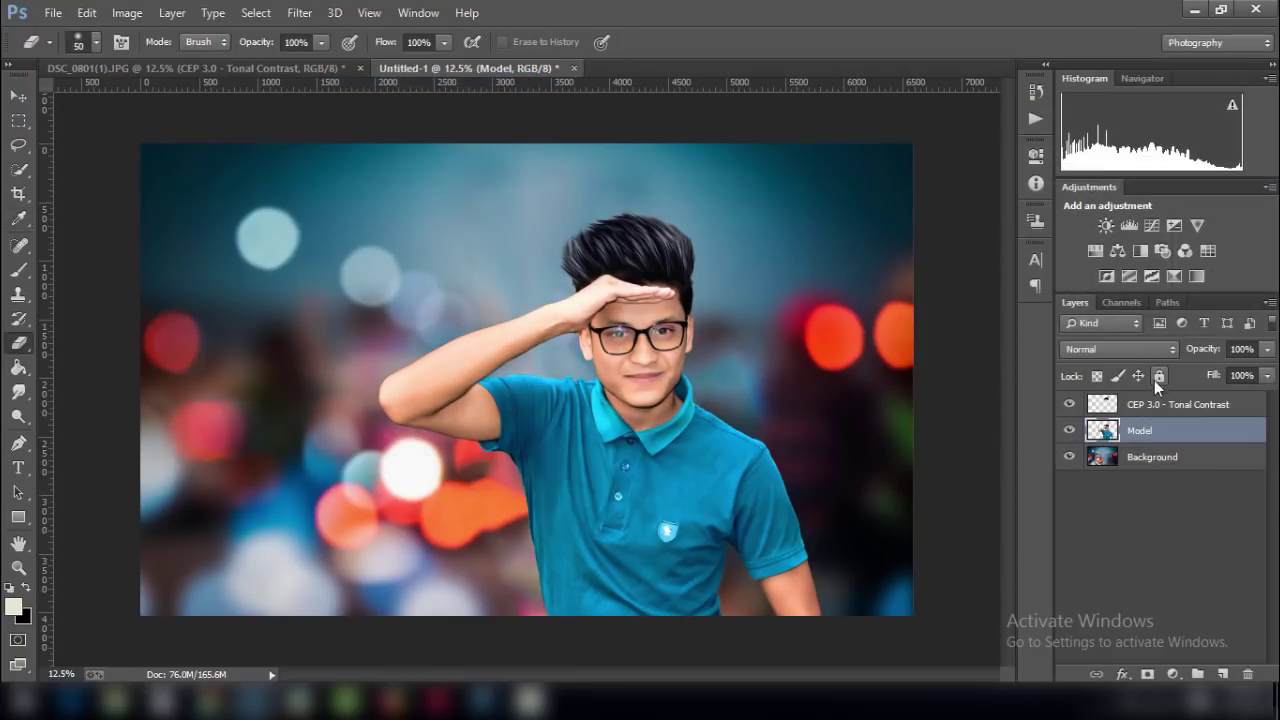
Raise contrast and lower brightness on the CEP 3.0 layer, then merge it into Model.
left_click(1160, 404)
left_click(127, 12)
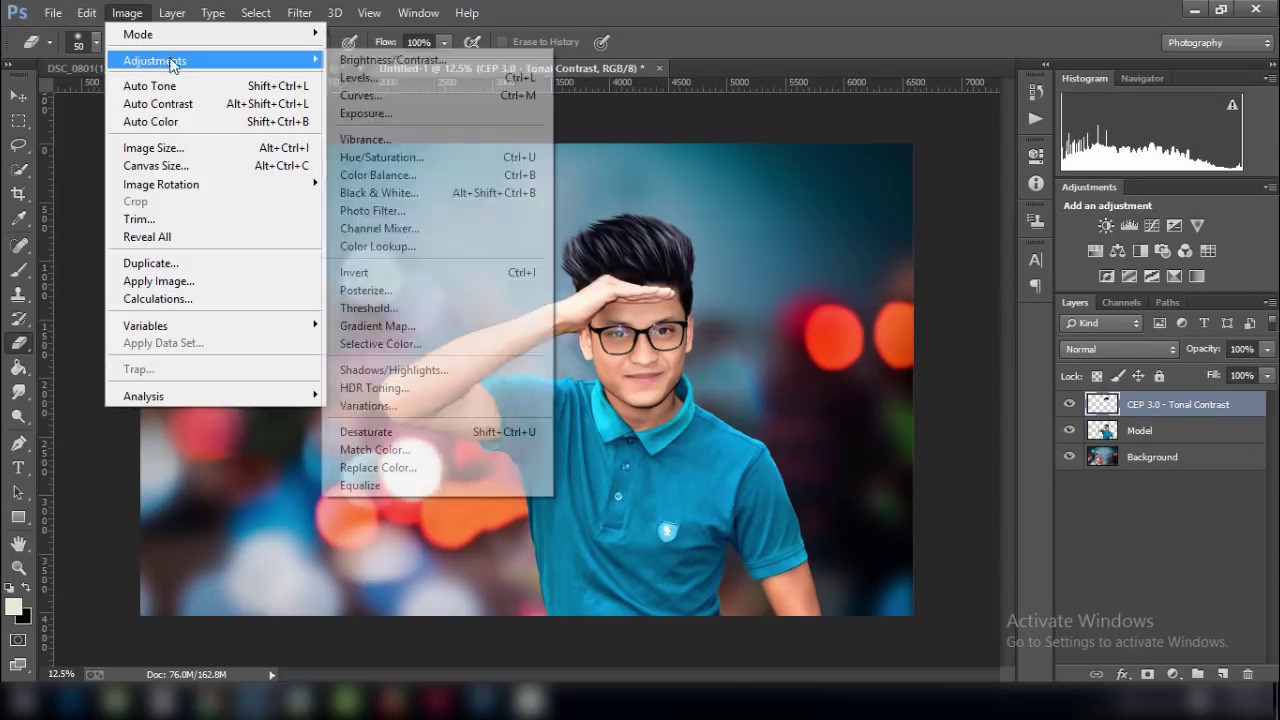
left_click(392, 60)
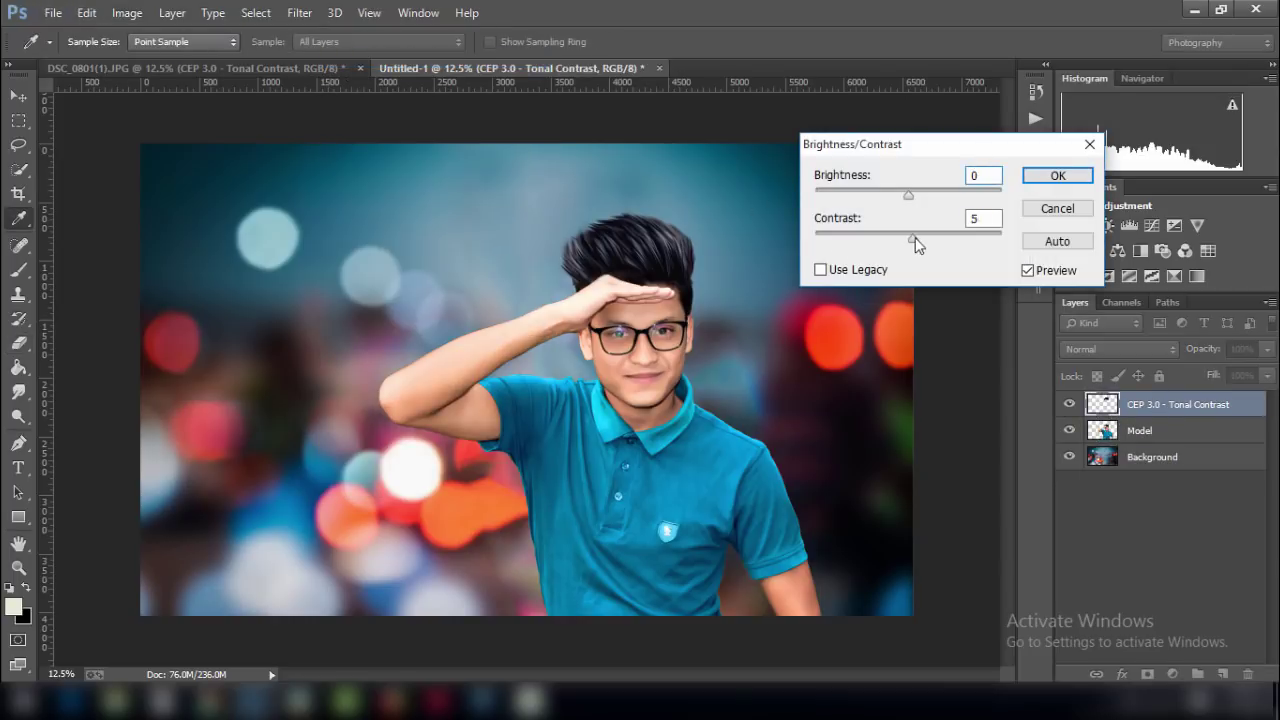
mouse_move(916, 245)
left_mouse_down()
mouse_move(870, 239)
mouse_move(905, 240)
left_mouse_up()
mouse_move(910, 195)
left_mouse_down()
mouse_move(898, 195)
mouse_move(907, 201)
left_mouse_up()
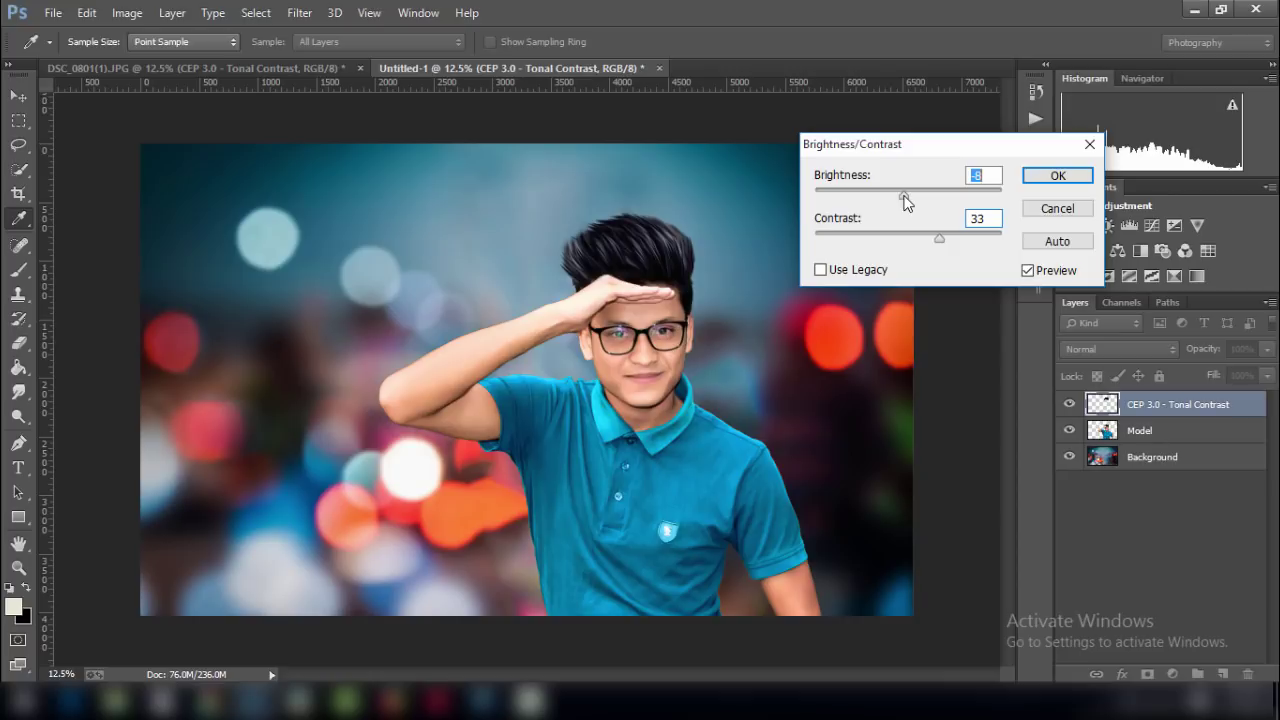
left_click(1053, 178)
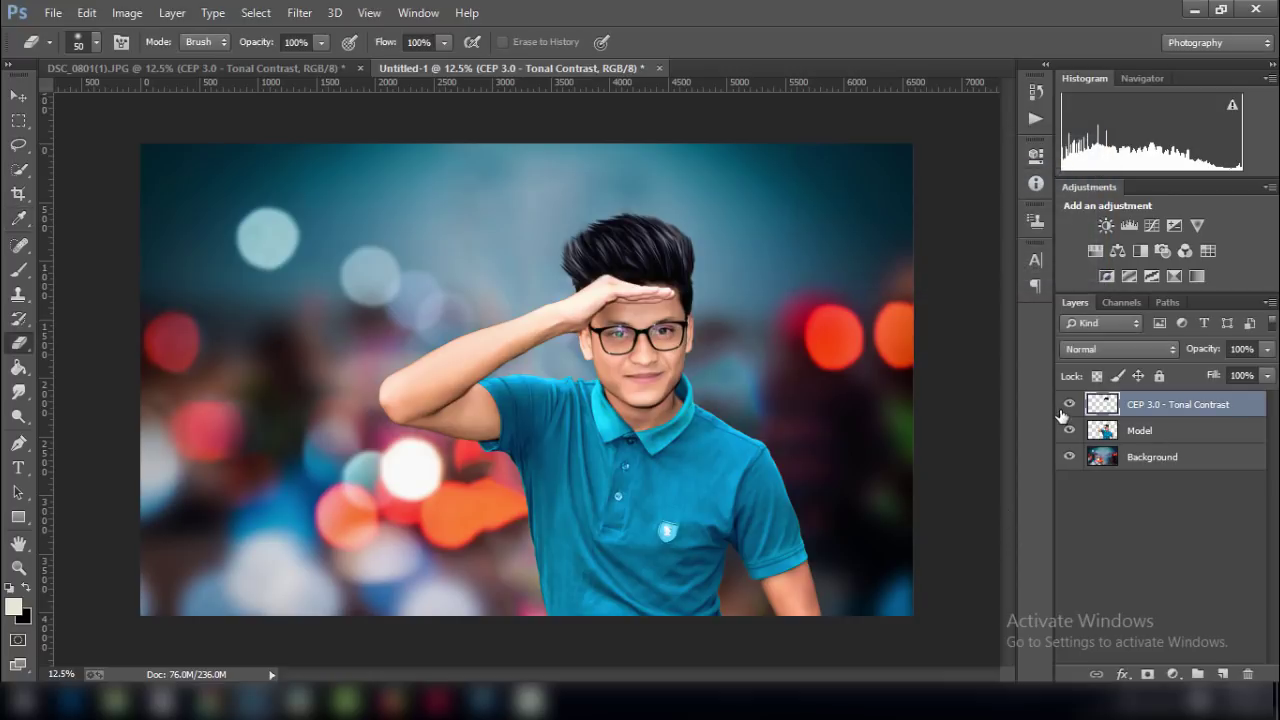
right_click(1195, 402)
left_click(865, 535)
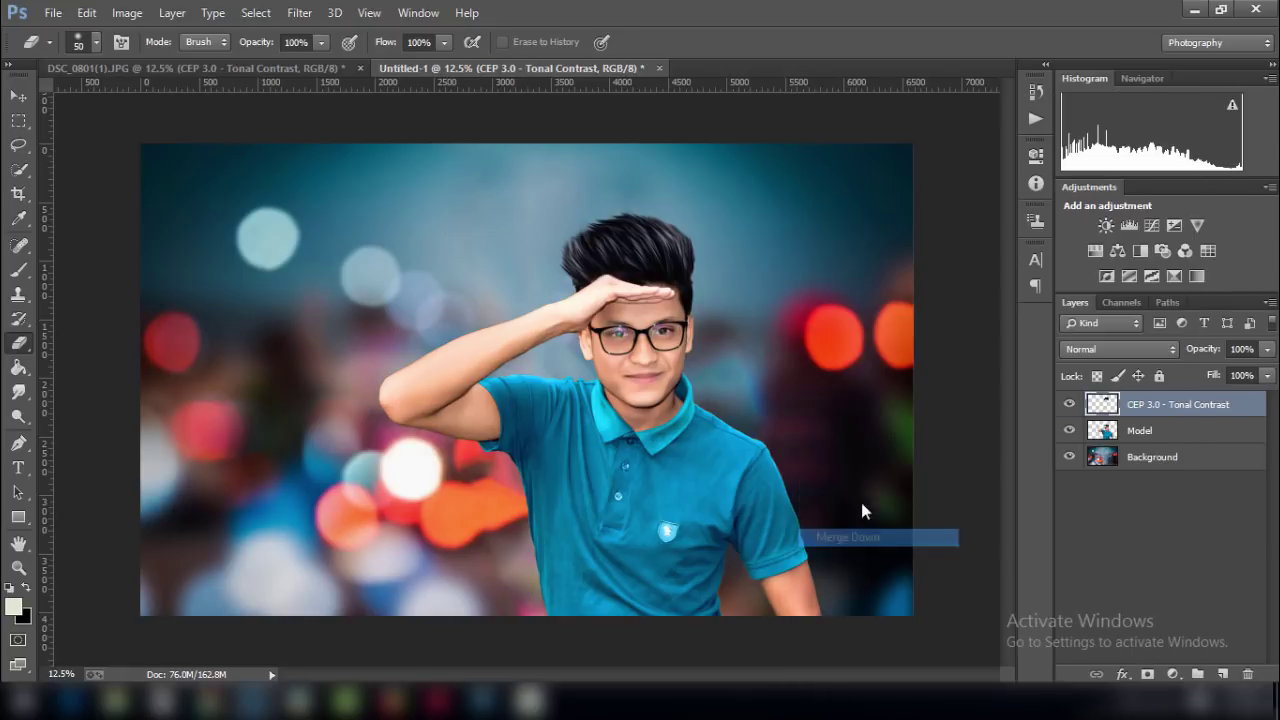
Apply Brightness/Contrast with contrast 28 to the Background layer.
left_click(1150, 432)
left_click(127, 13)
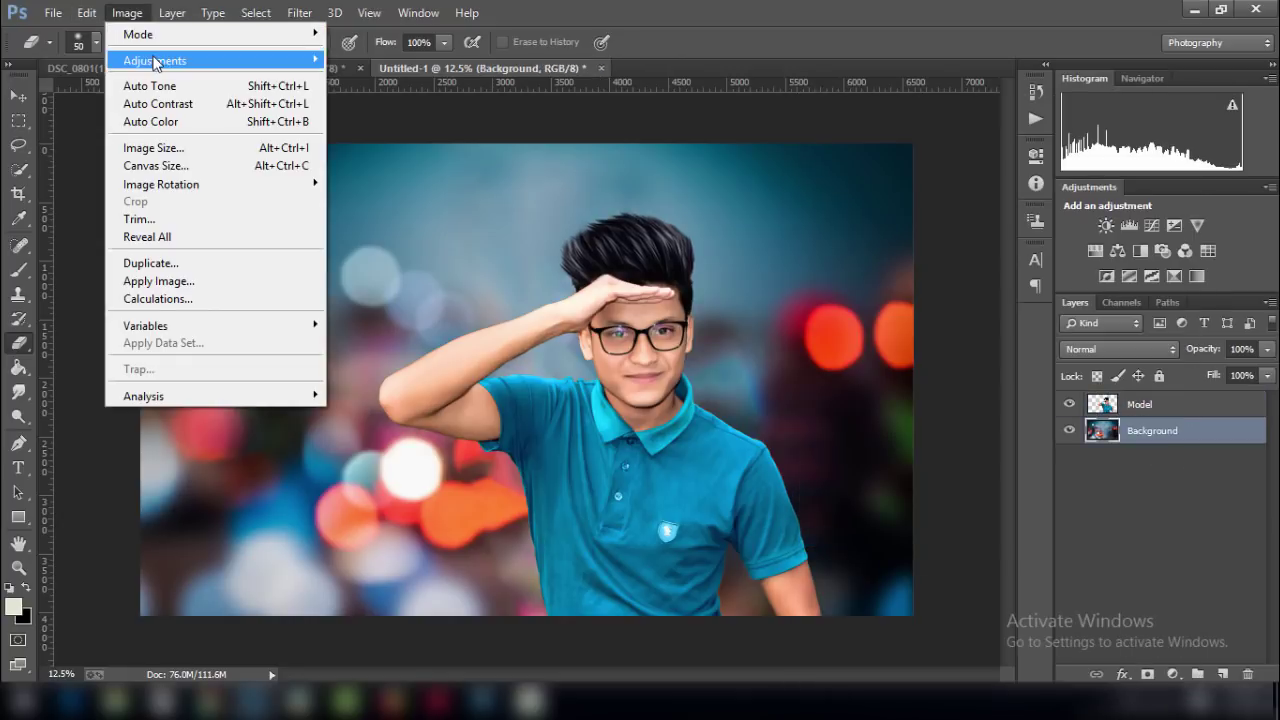
mouse_move(155, 61)
left_click(380, 56)
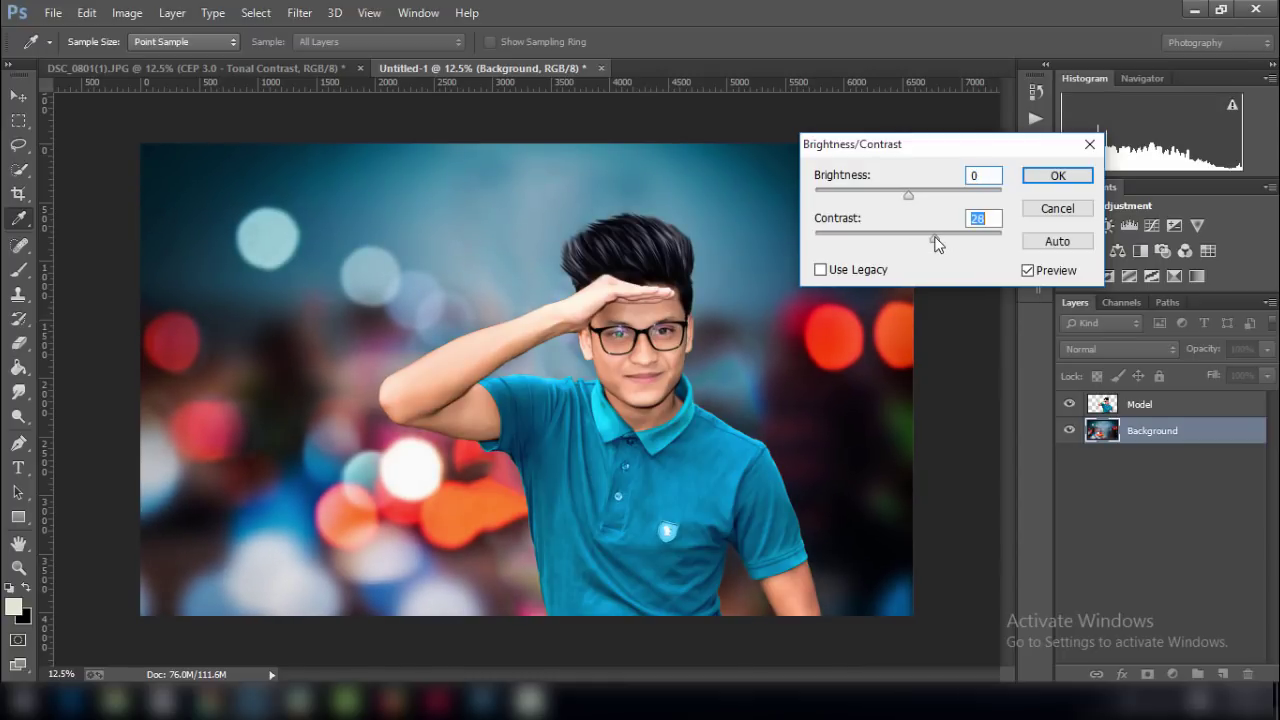
left_click(1057, 175)
key("e")
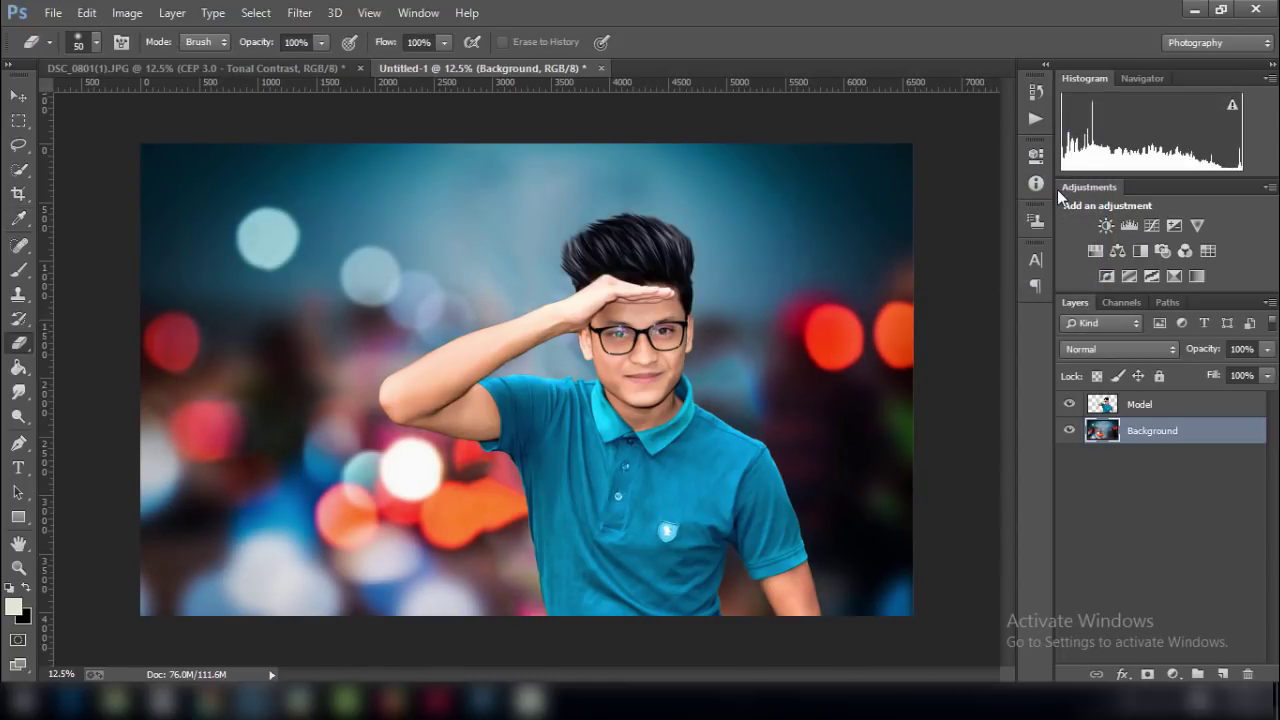
key("ctrl+minus")
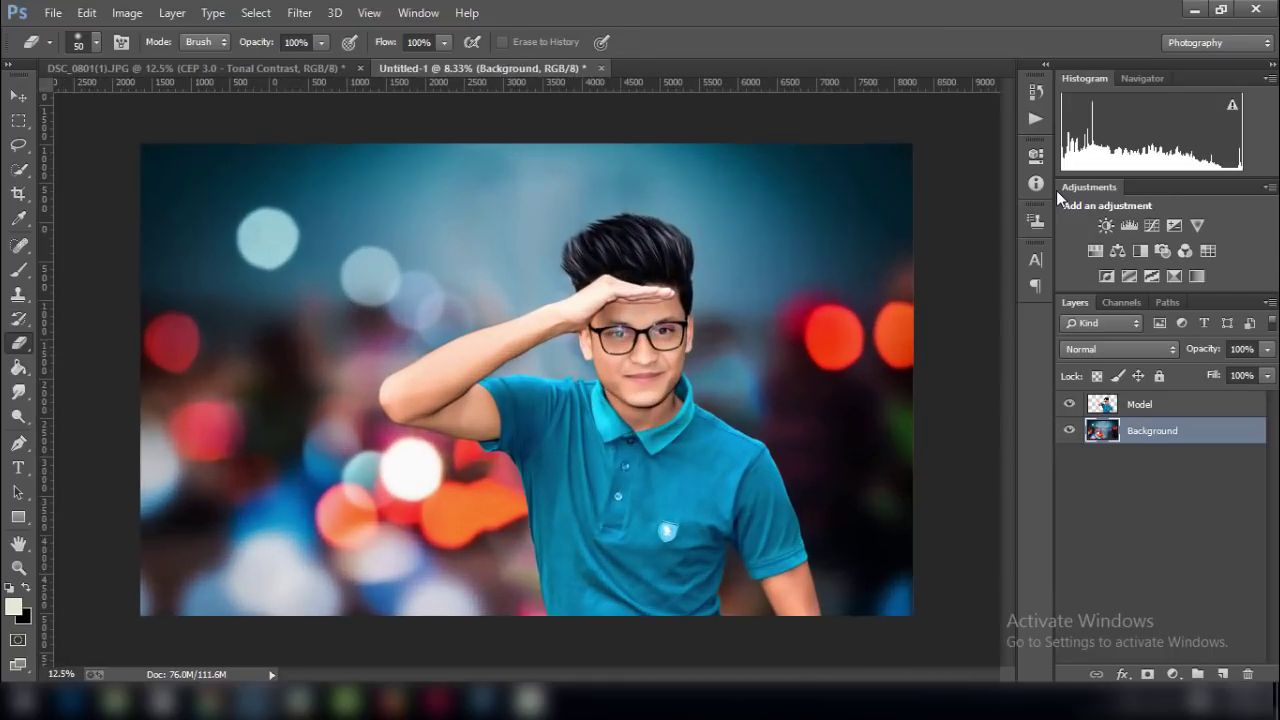
Copy the DSC_0801 bokeh lights layer into Untitled-1 above Model, toward the lower right.
left_click(264, 68)
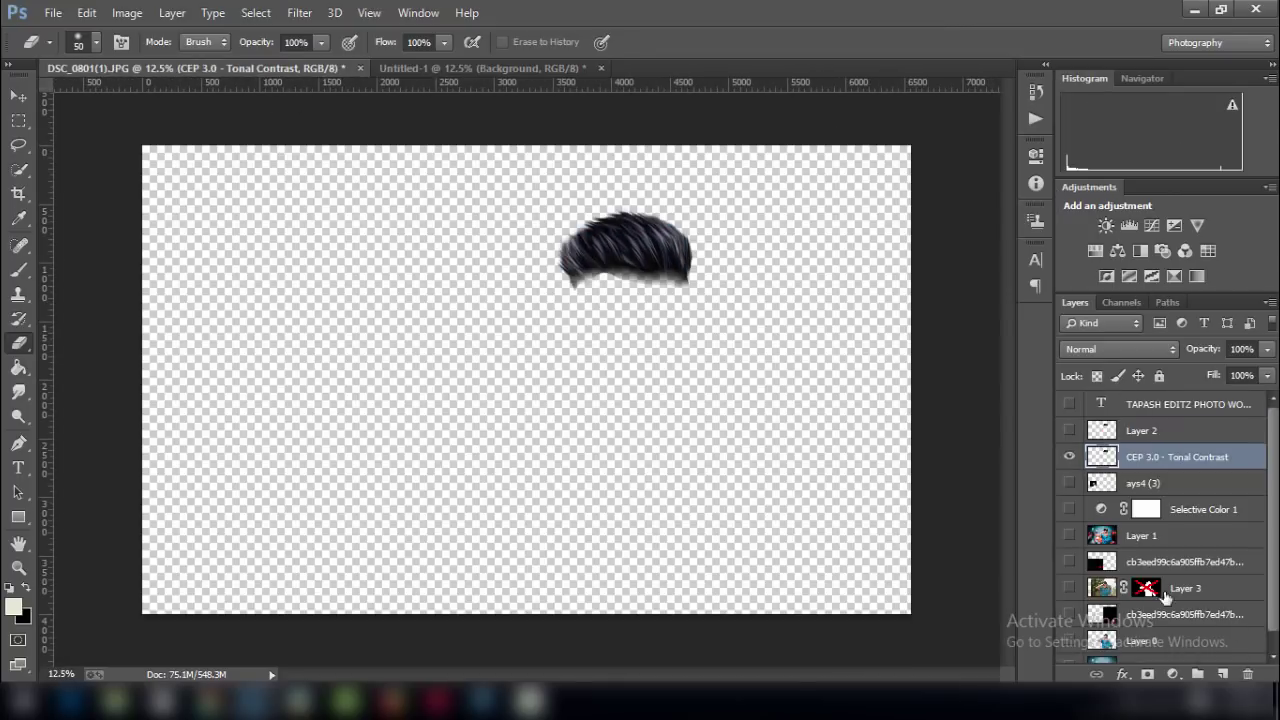
scroll(1160, 530, "down", 1)
left_click(1190, 600)
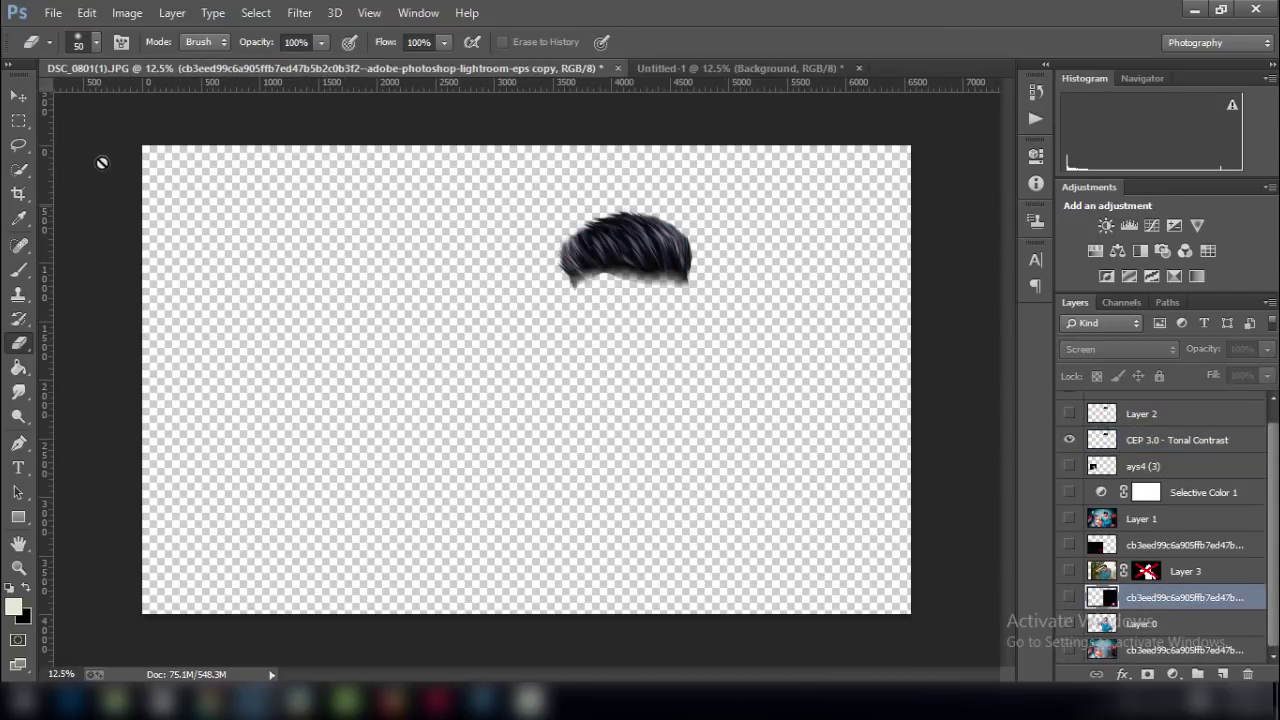
left_click(20, 95)
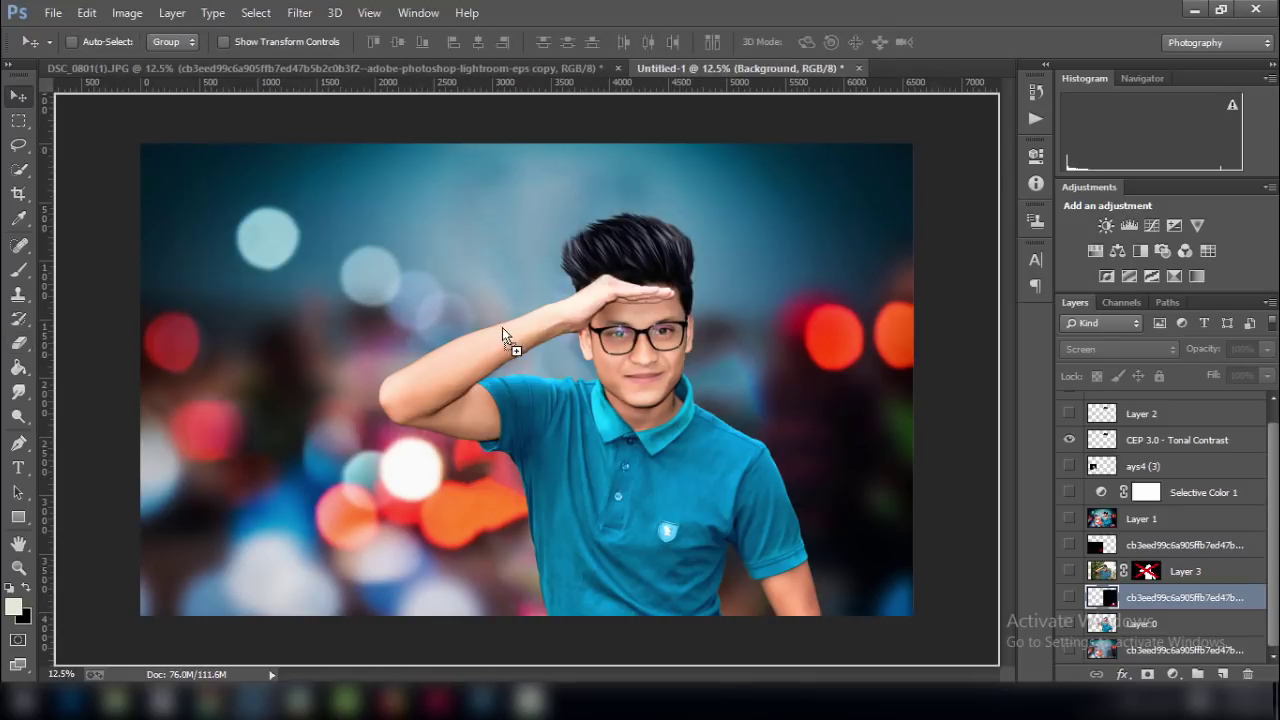
left_click_drag(674, 73, 700, 362)
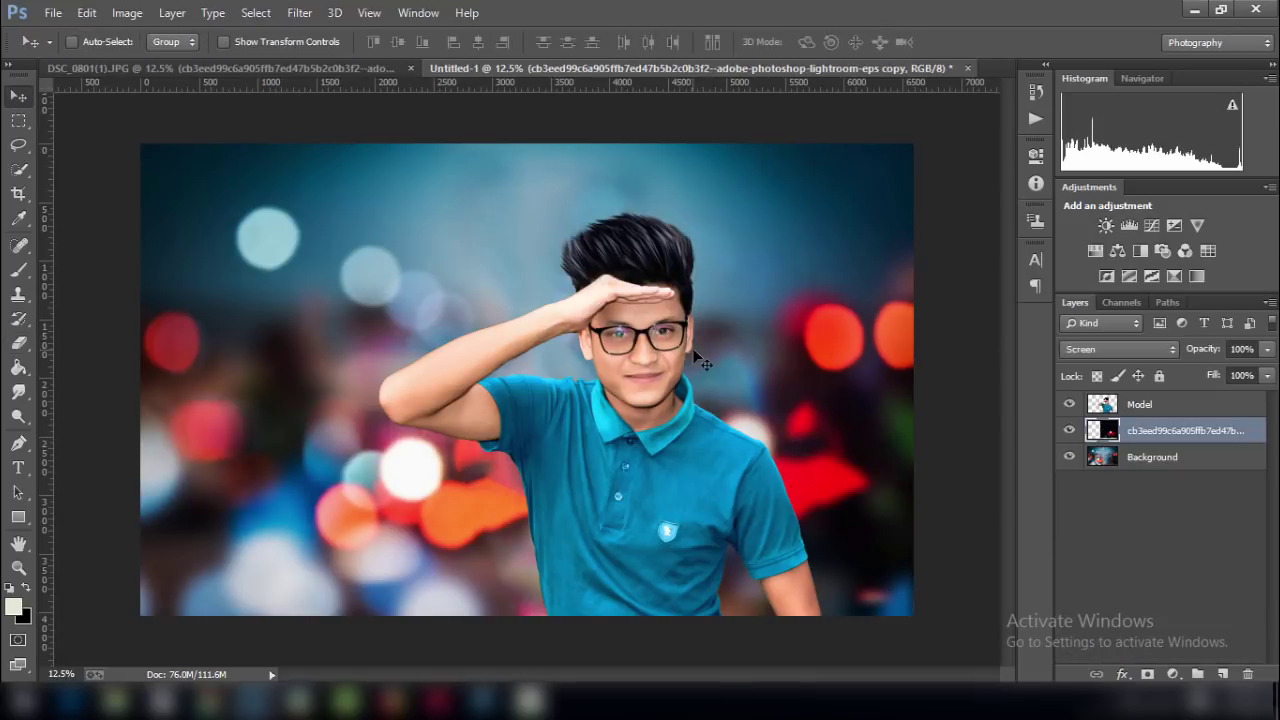
left_click_drag(1100, 432, 1100, 396)
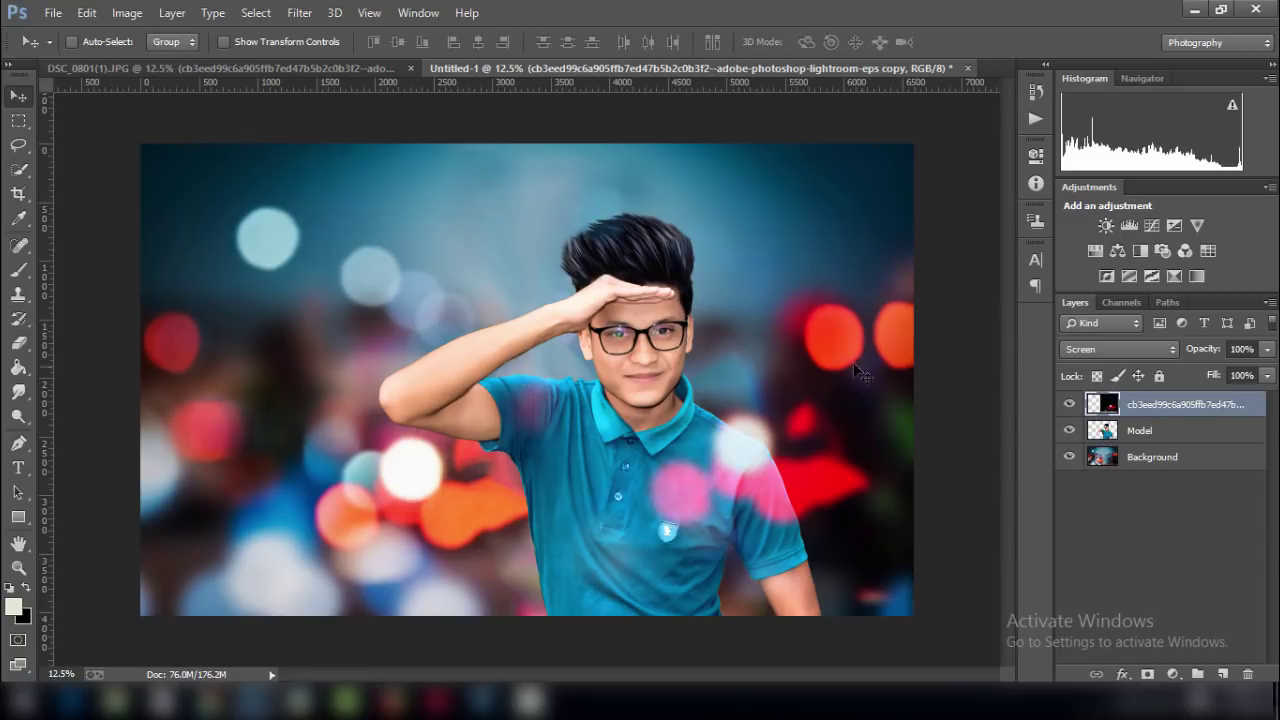
mouse_move(868, 365)
left_mouse_down()
mouse_move(935, 452)
mouse_move(820, 493)
mouse_move(776, 489)
left_mouse_up()
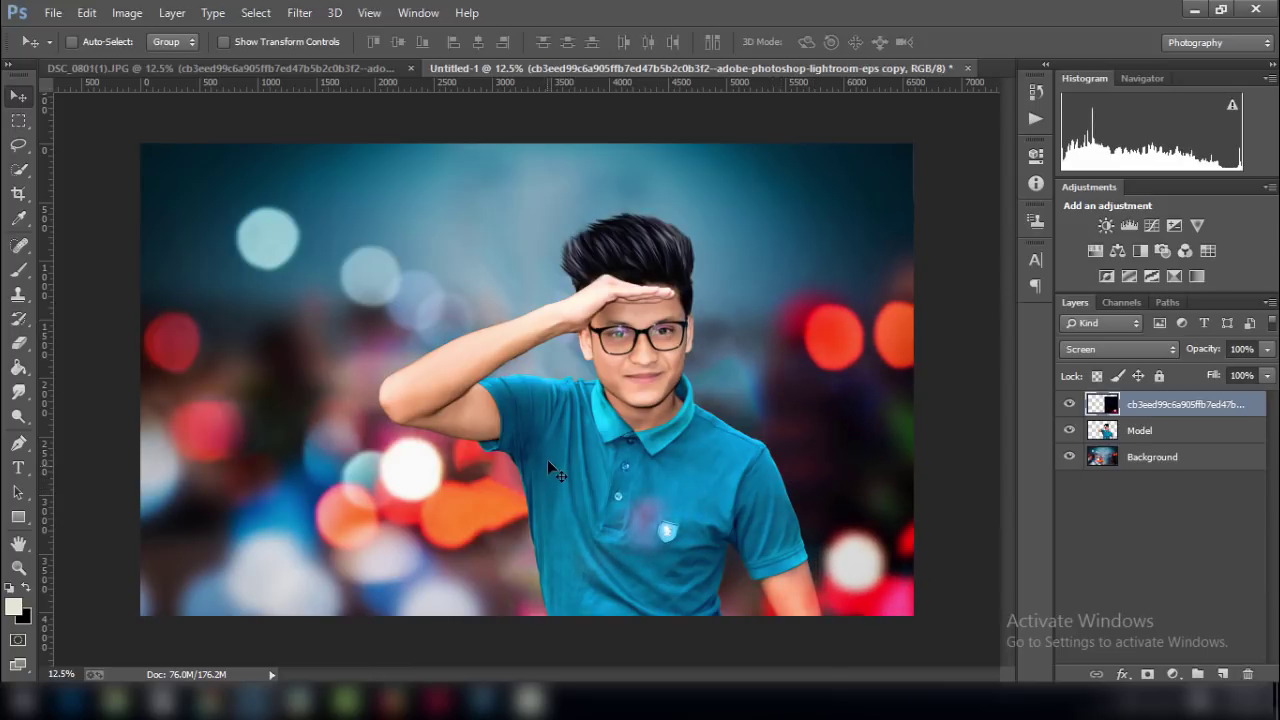
Duplicate the bokeh layer and shift the copy to the left.
right_click(1203, 403)
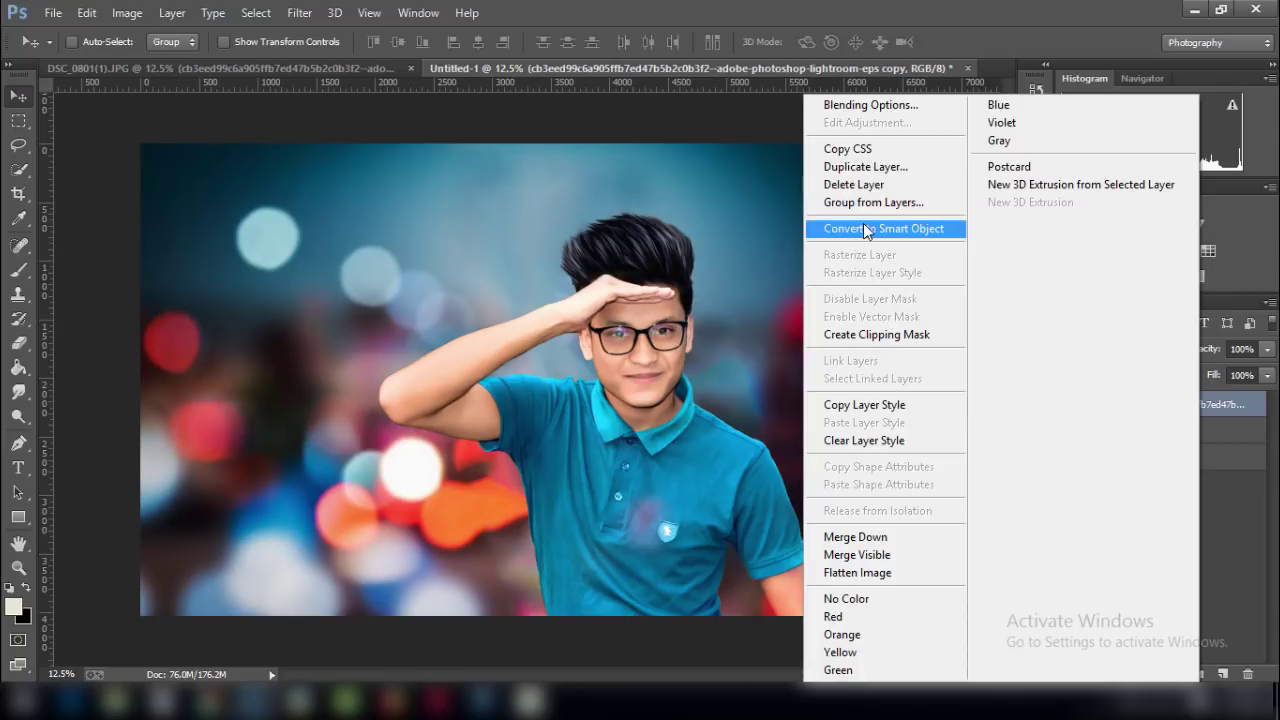
left_click(865, 167)
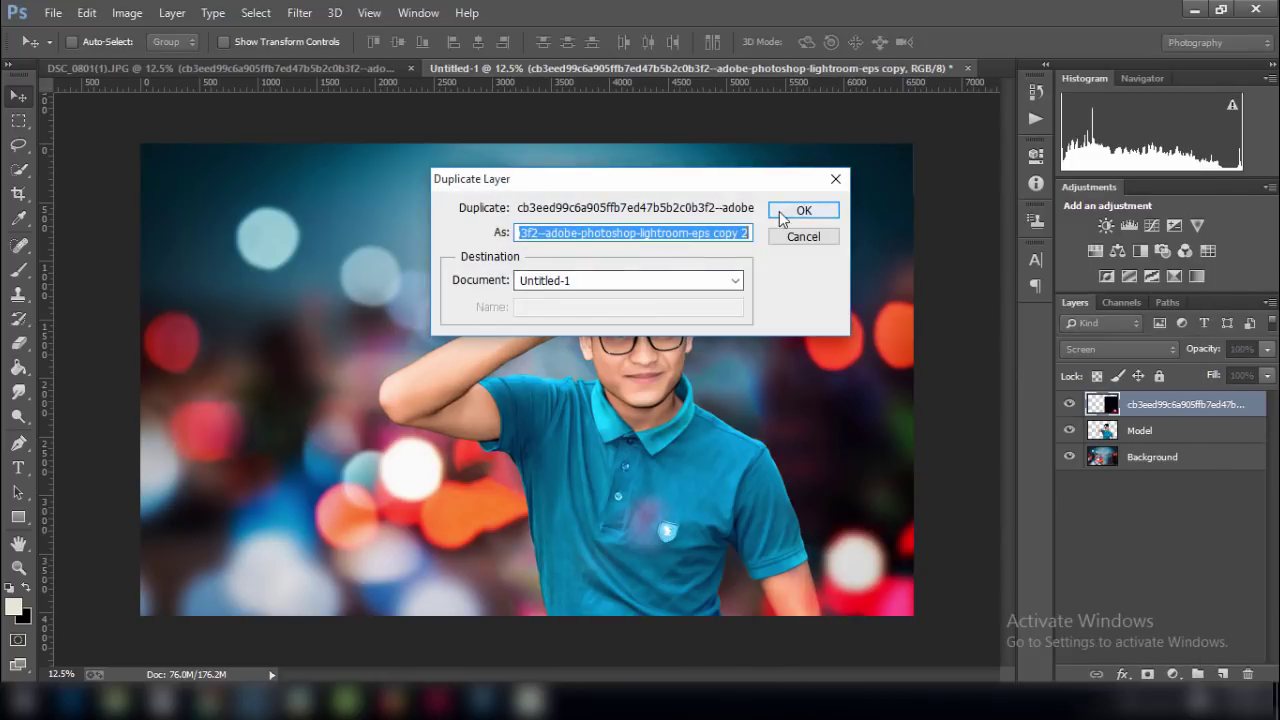
left_click(782, 218)
mouse_move(704, 379)
left_mouse_down()
mouse_move(77, 398)
mouse_move(105, 305)
mouse_move(168, 337)
mouse_move(416, 357)
mouse_move(395, 400)
mouse_move(367, 386)
left_mouse_up()
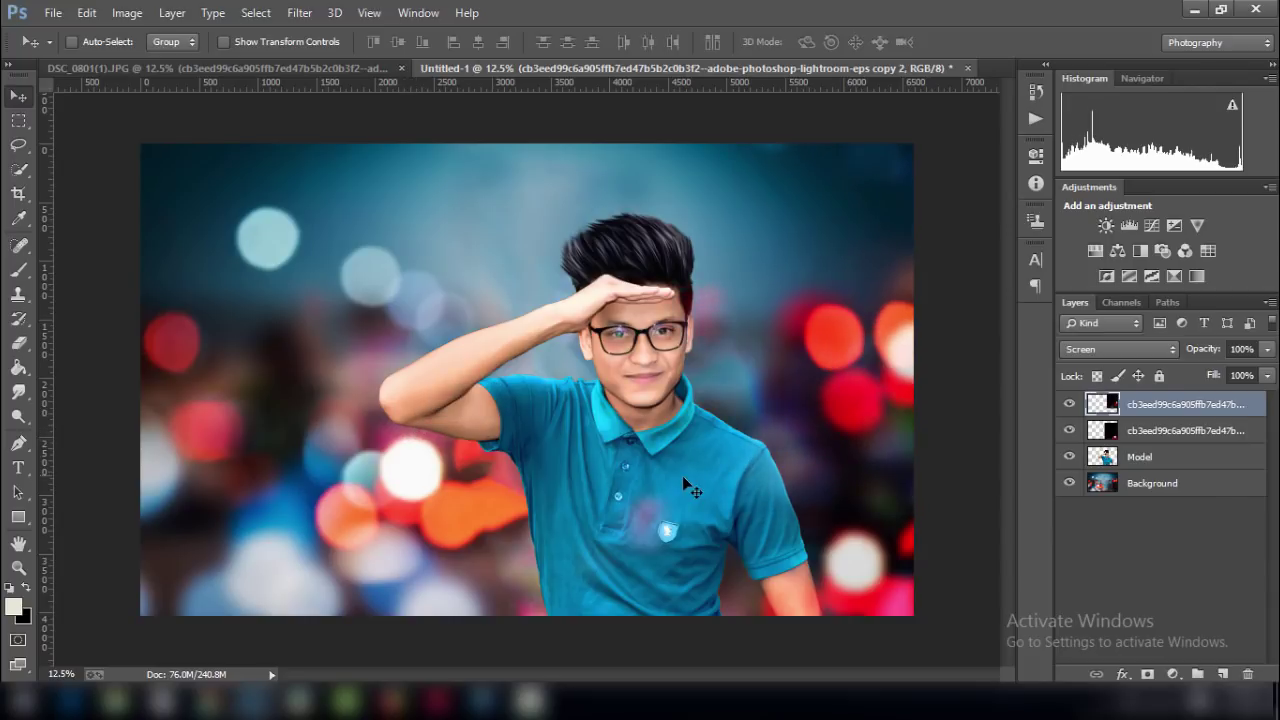
mouse_move(684, 485)
left_mouse_down()
mouse_move(671, 509)
mouse_move(395, 512)
mouse_move(443, 523)
mouse_move(226, 490)
left_mouse_up()
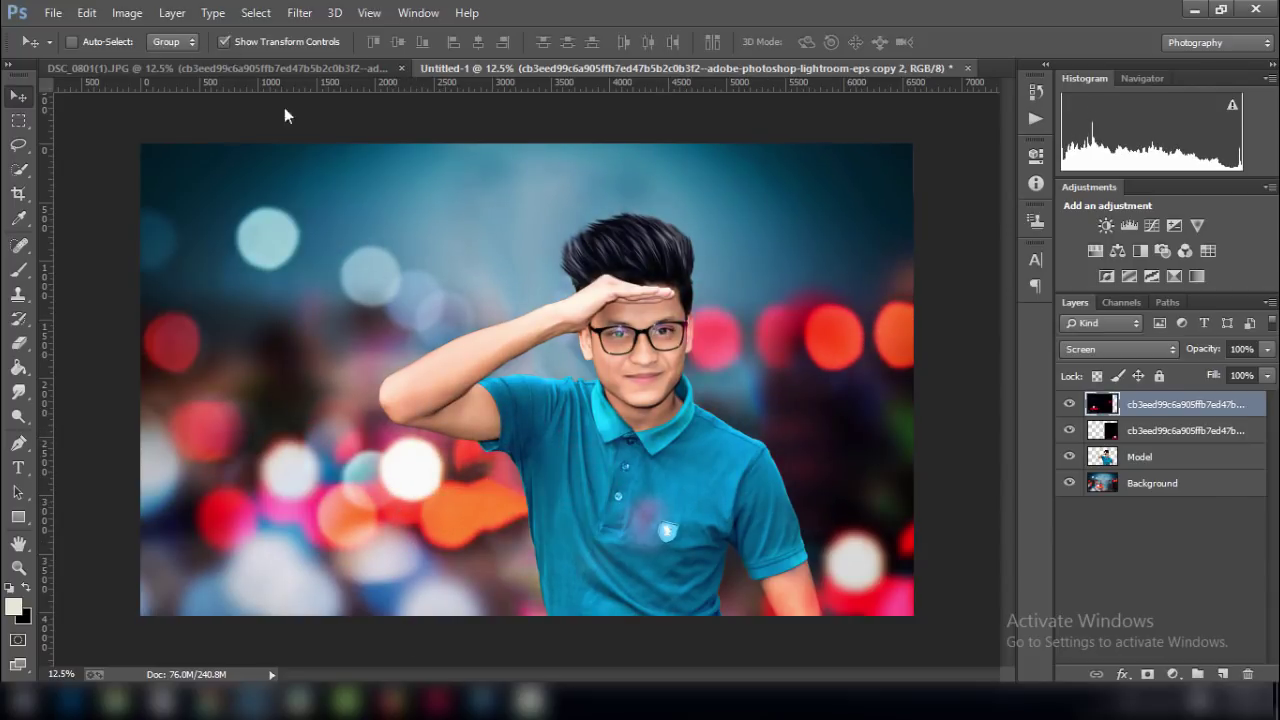
left_click_drag(284, 116, 500, 275)
Flip the duplicate bokeh horizontally with Free Transform, move it up-left, and commit.
key("ctrl+t")
right_click(705, 240)
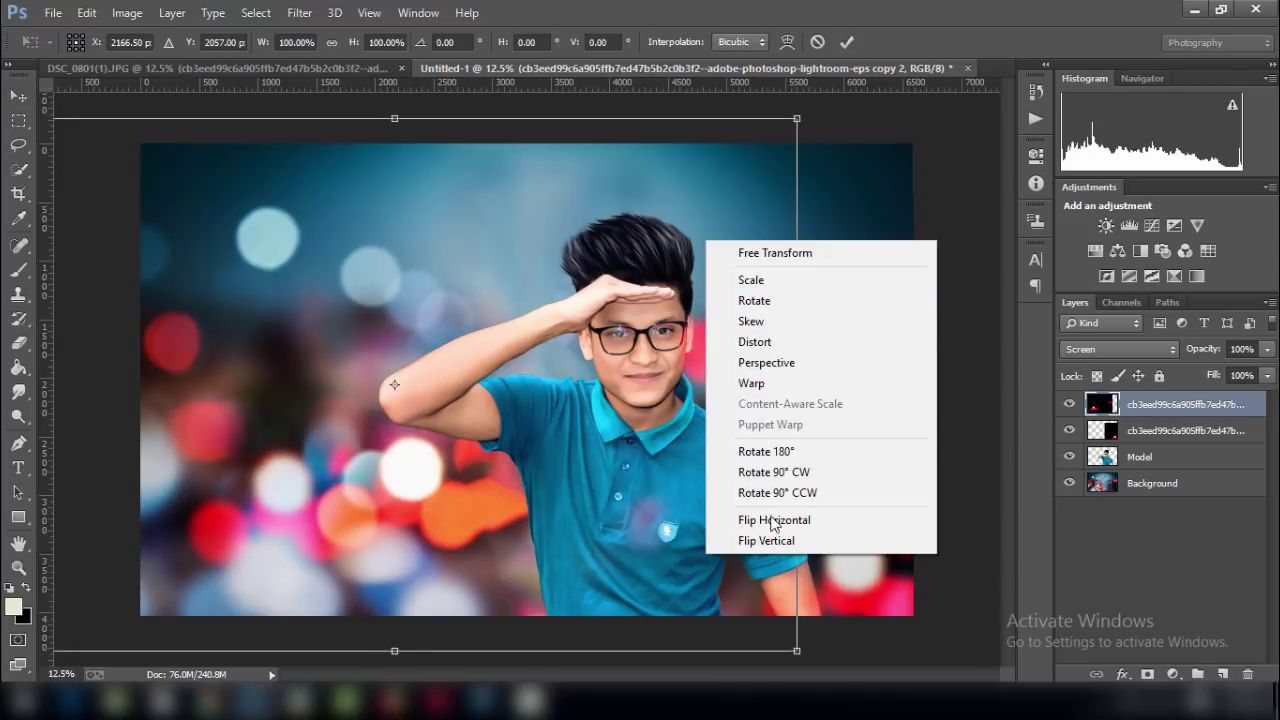
left_click(773, 520)
mouse_move(458, 364)
left_mouse_down()
mouse_move(440, 507)
mouse_move(425, 494)
left_mouse_up()
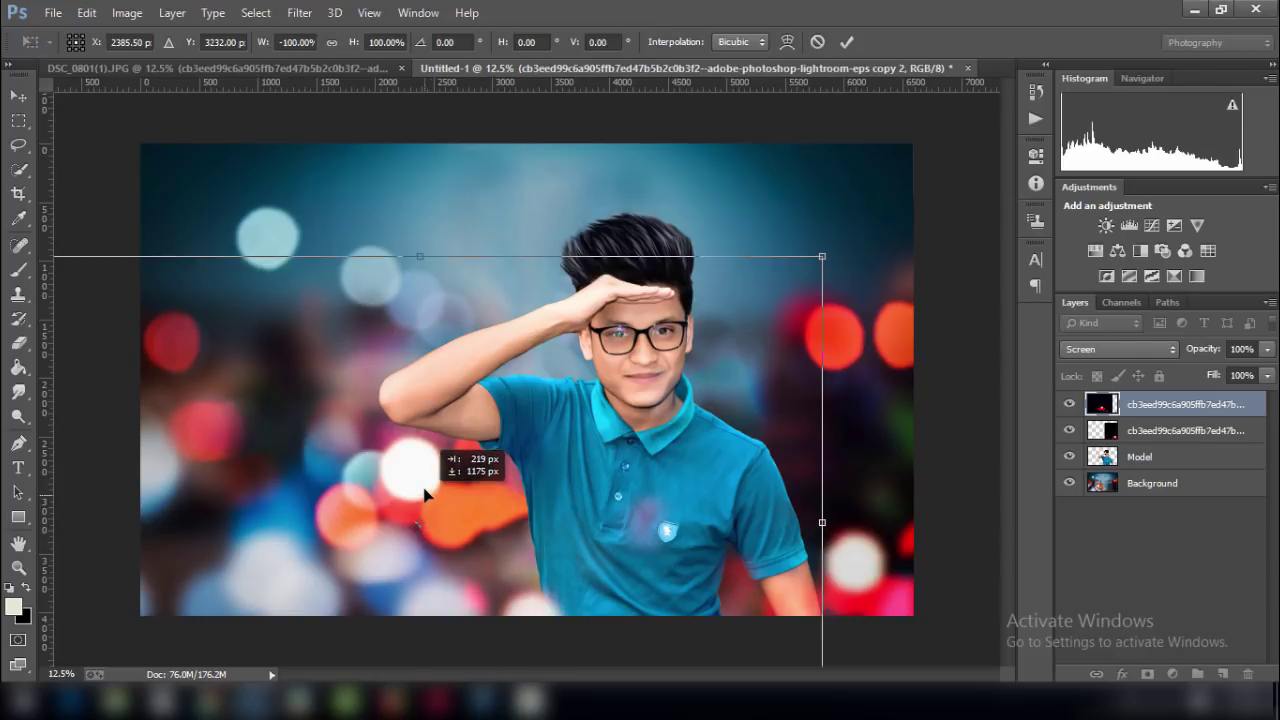
mouse_move(425, 494)
left_mouse_down()
mouse_move(467, 452)
mouse_move(363, 457)
left_mouse_up()
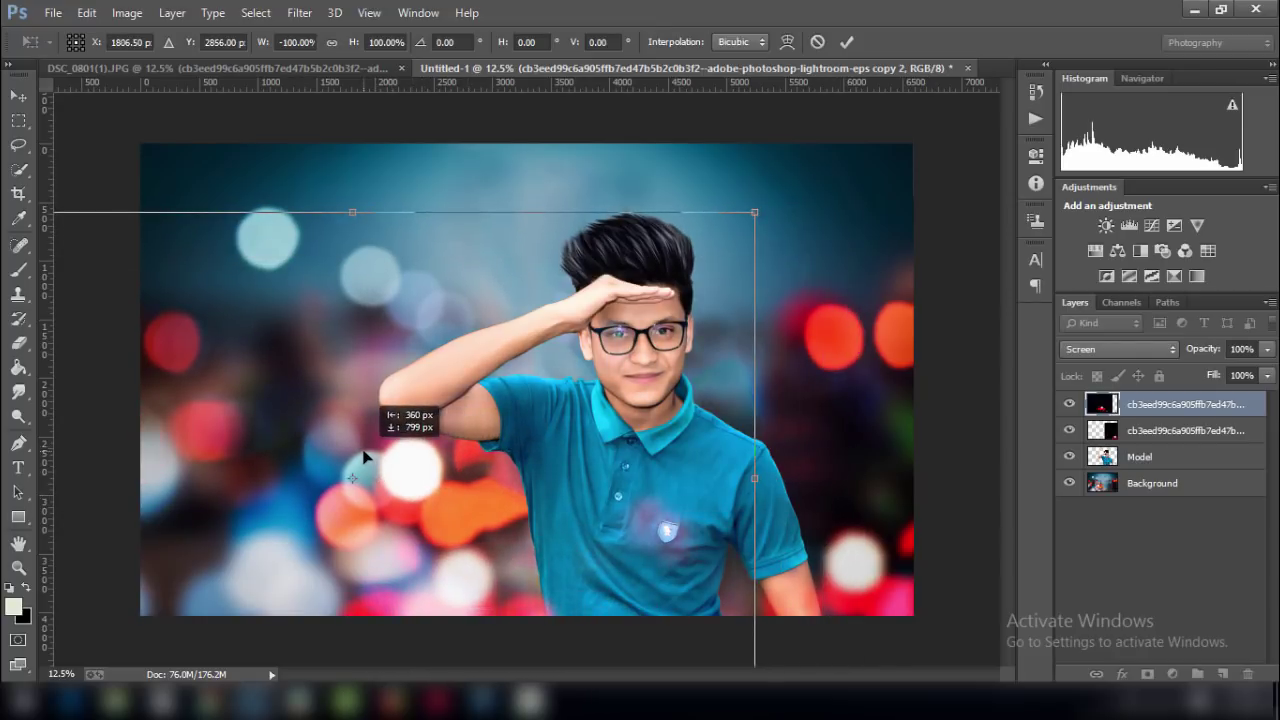
left_click(849, 43)
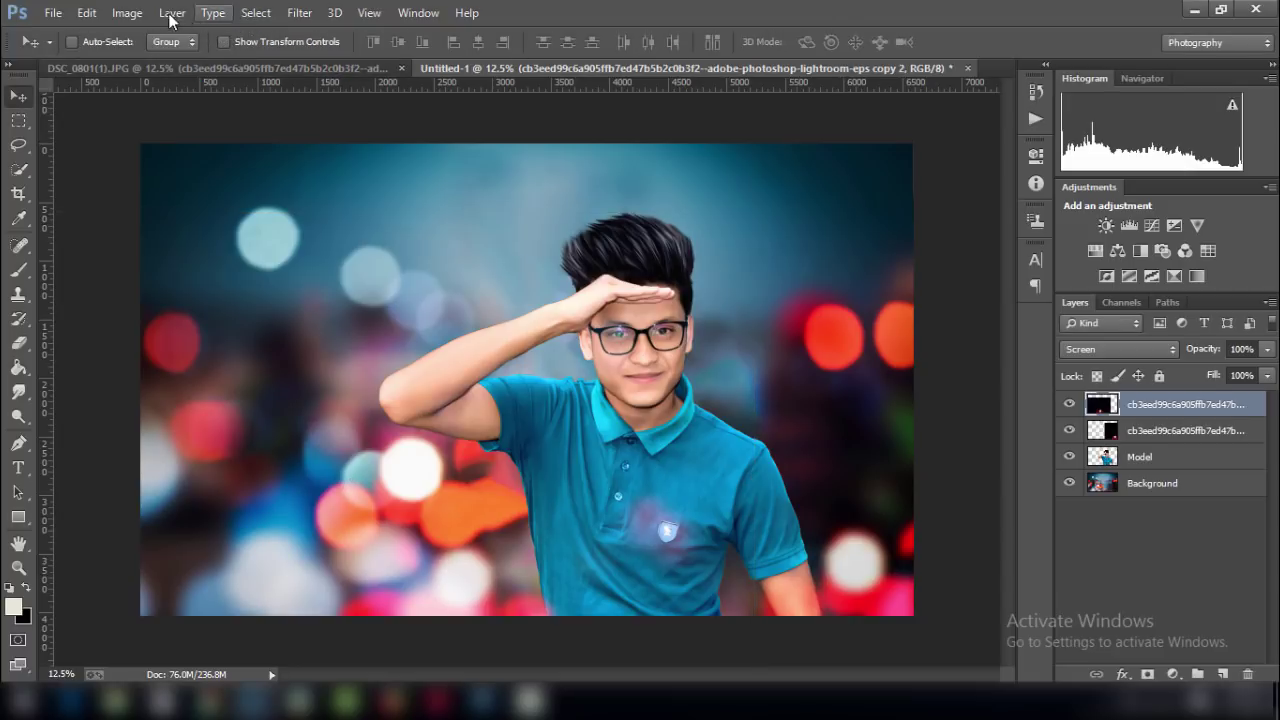
Darken the overlay's midtones to 0.38 with Levels.
left_click(128, 13)
mouse_move(154, 60)
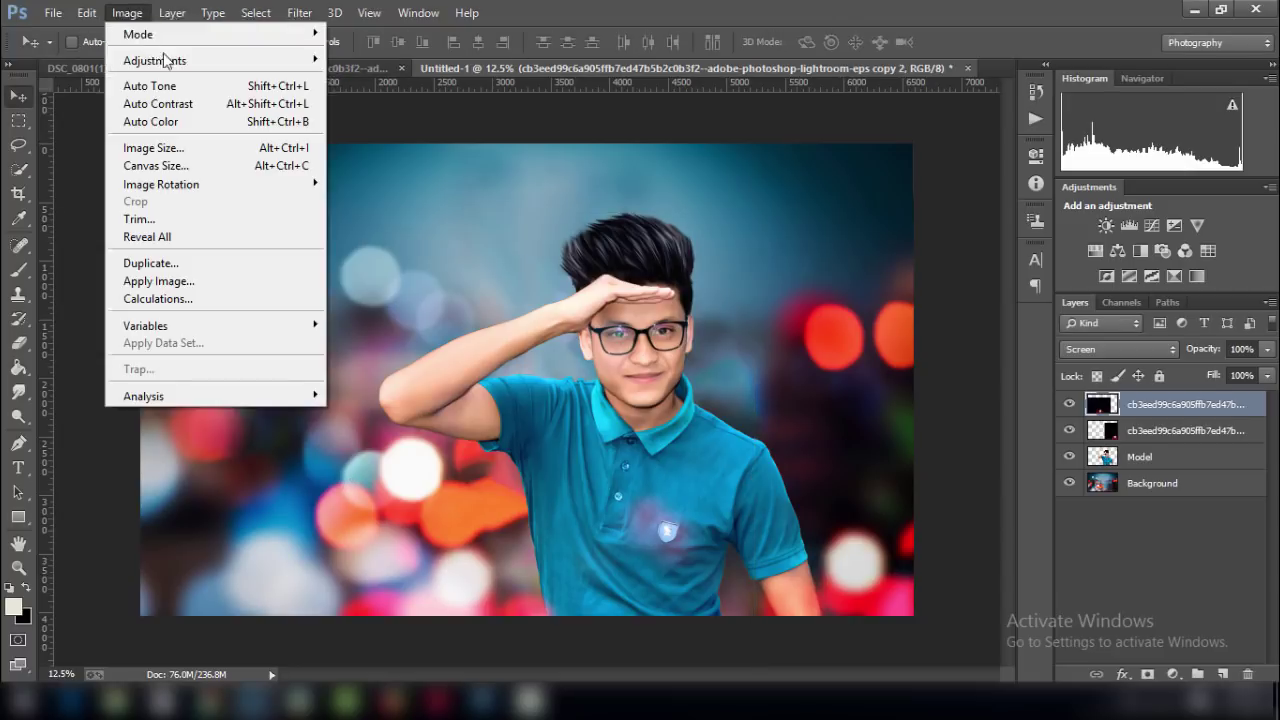
left_click(357, 78)
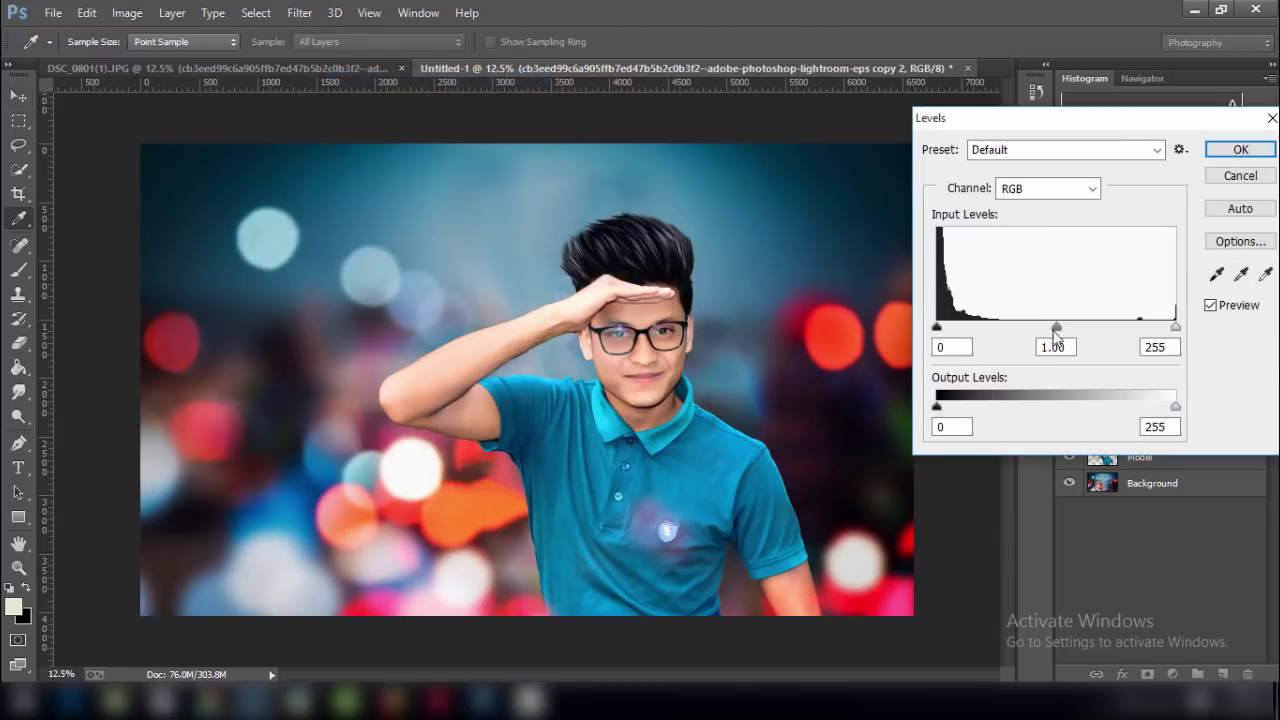
left_click_drag(1056, 330, 1120, 330)
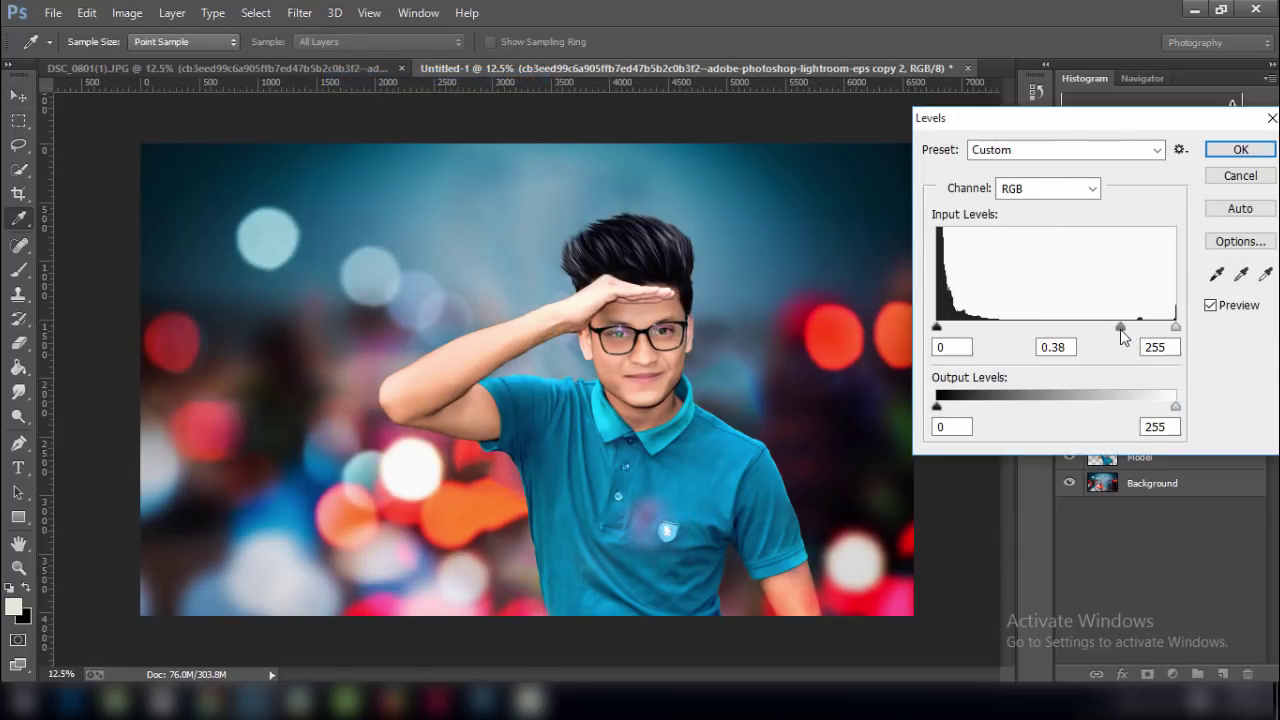
left_click(1240, 149)
key("v")
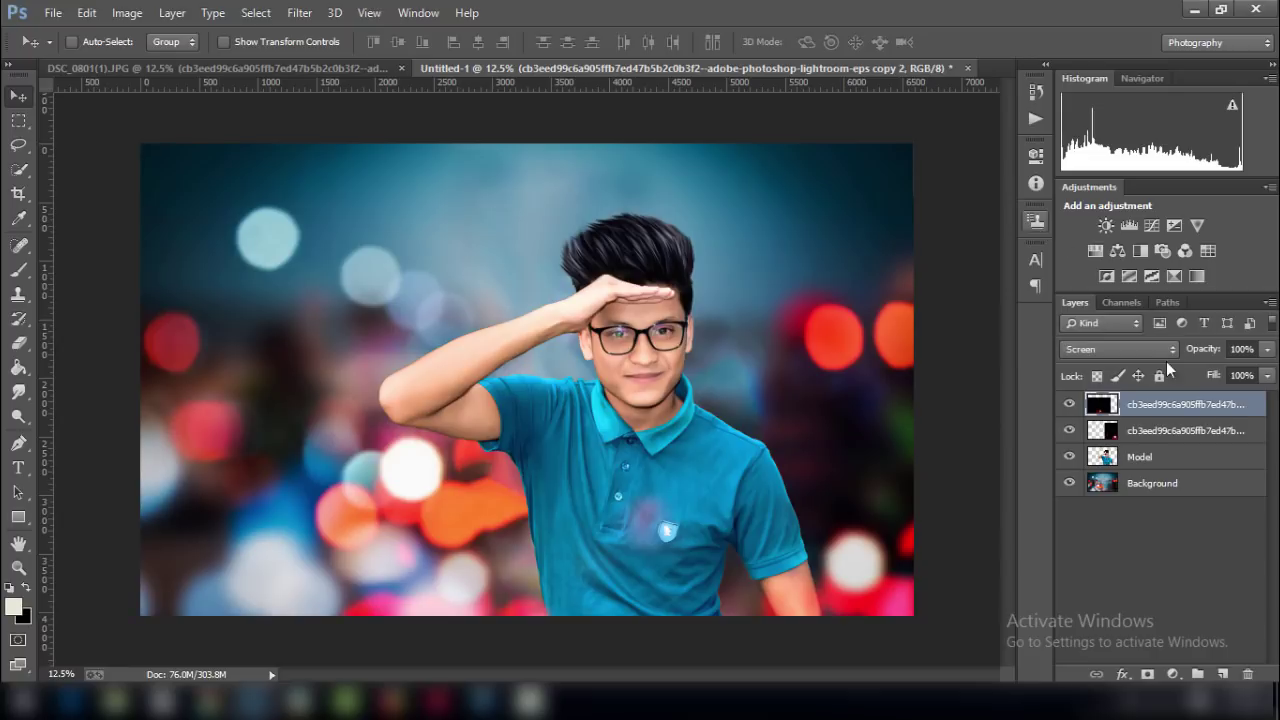
Merge the two bokeh overlay layers and set the result to Screen blending.
left_click(1216, 418, "ctrl")
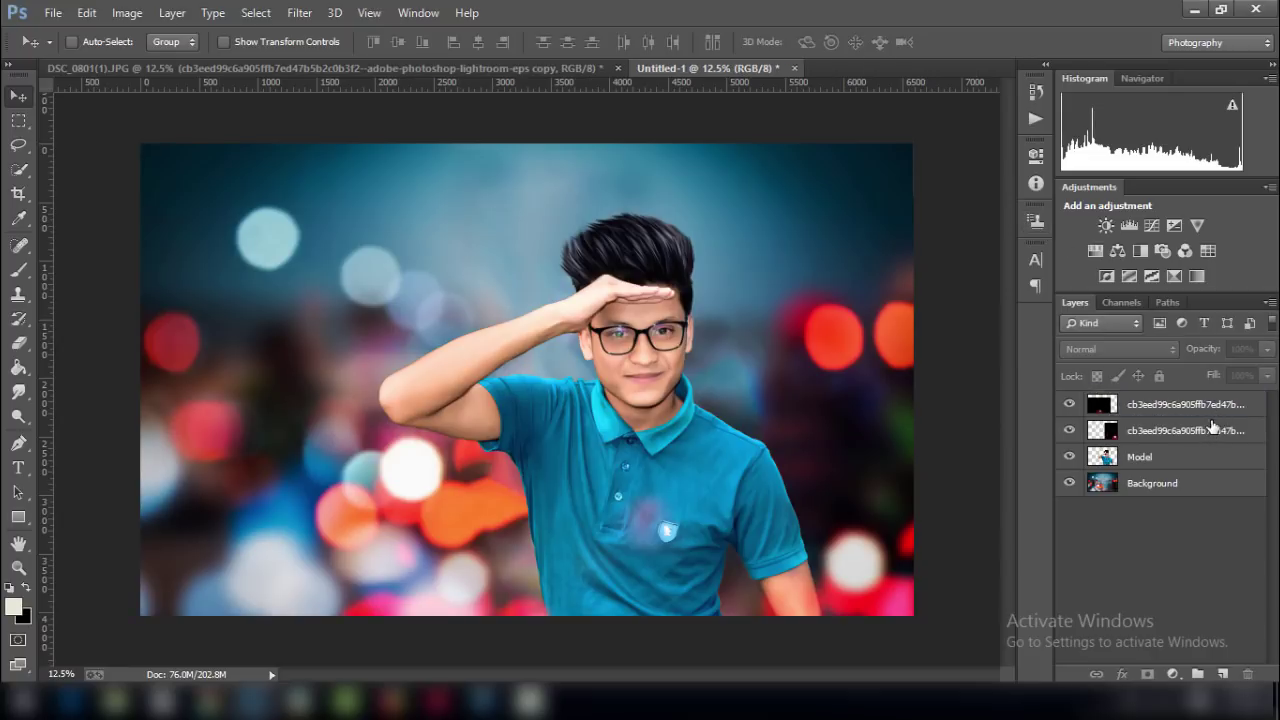
left_click(1210, 432)
left_click(1198, 405, "ctrl")
right_click(1198, 405)
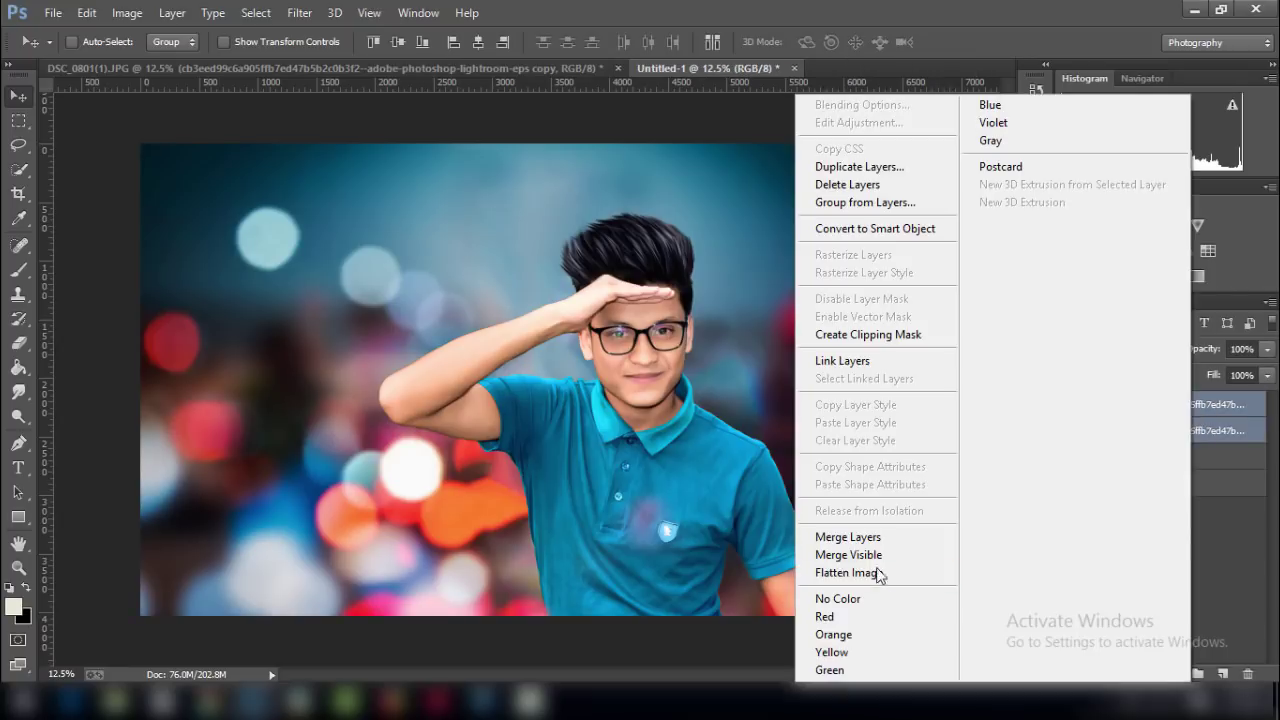
left_click(848, 537)
left_click(1113, 353)
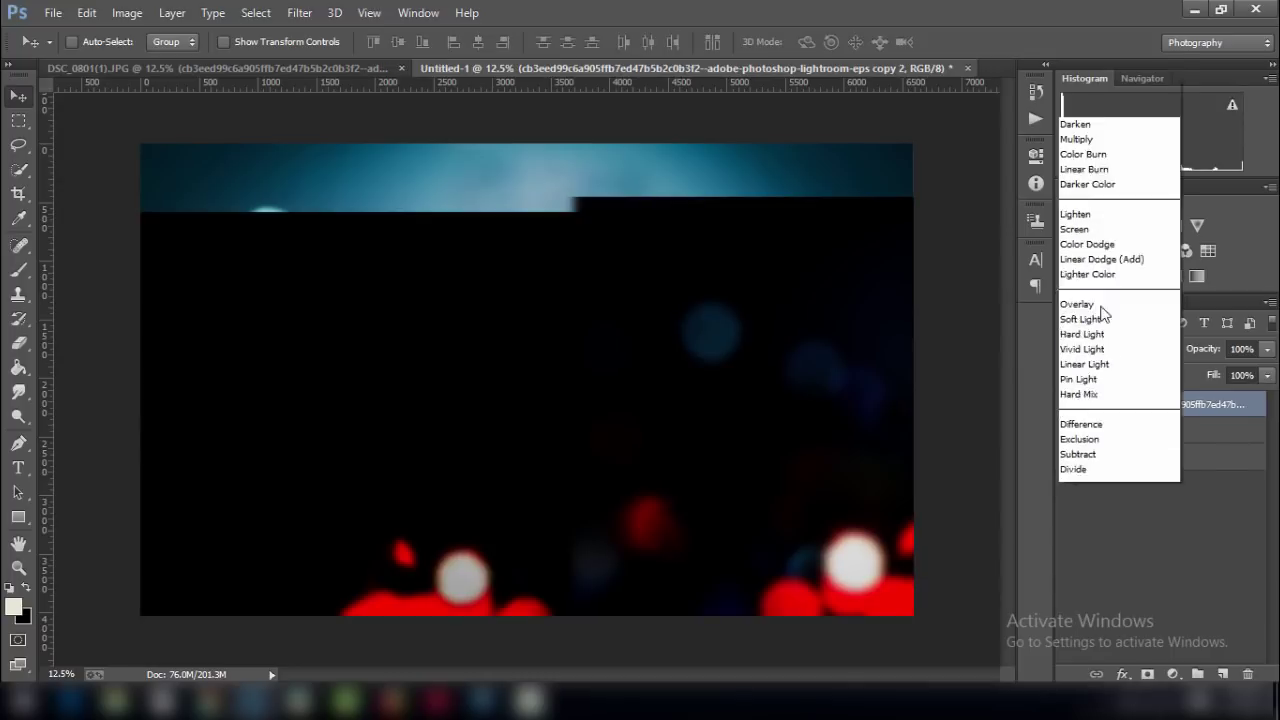
left_click(1088, 158)
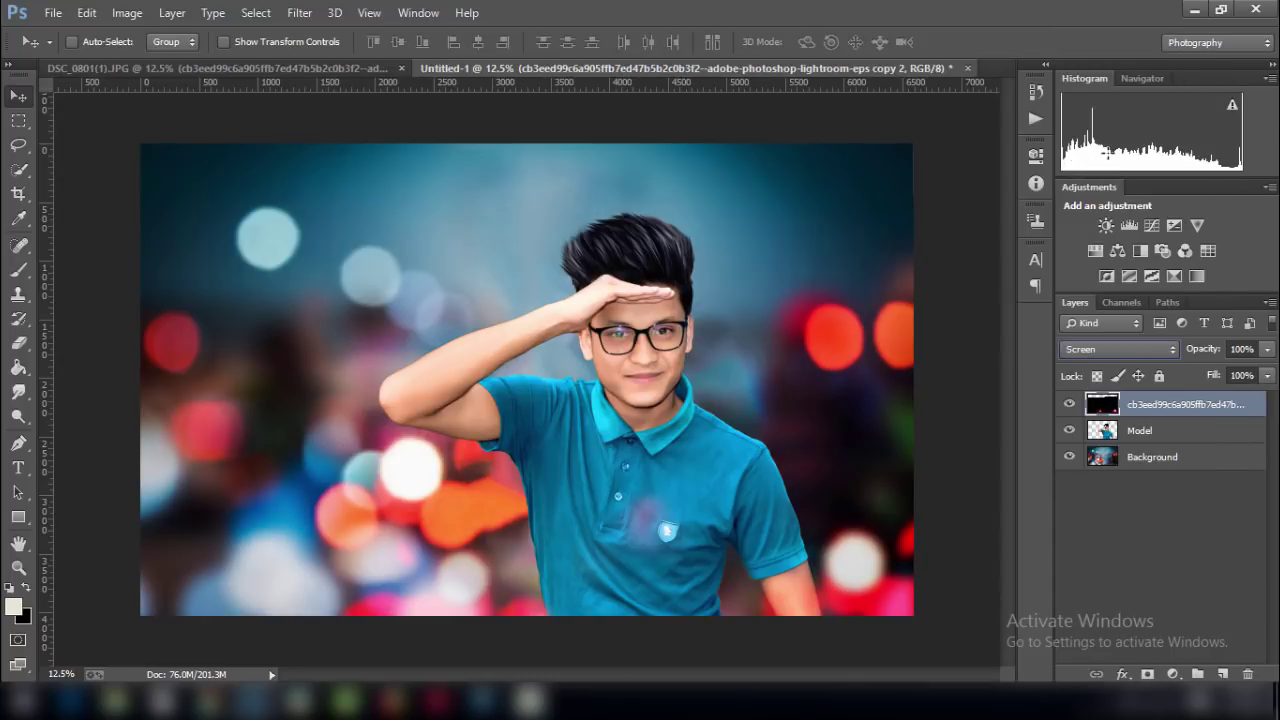
Stamp all visible layers into a new Layer 1 and open Camera Raw Filter on it.
right_click(1168, 412)
left_click(1212, 520)
left_click(1186, 460, "shift")
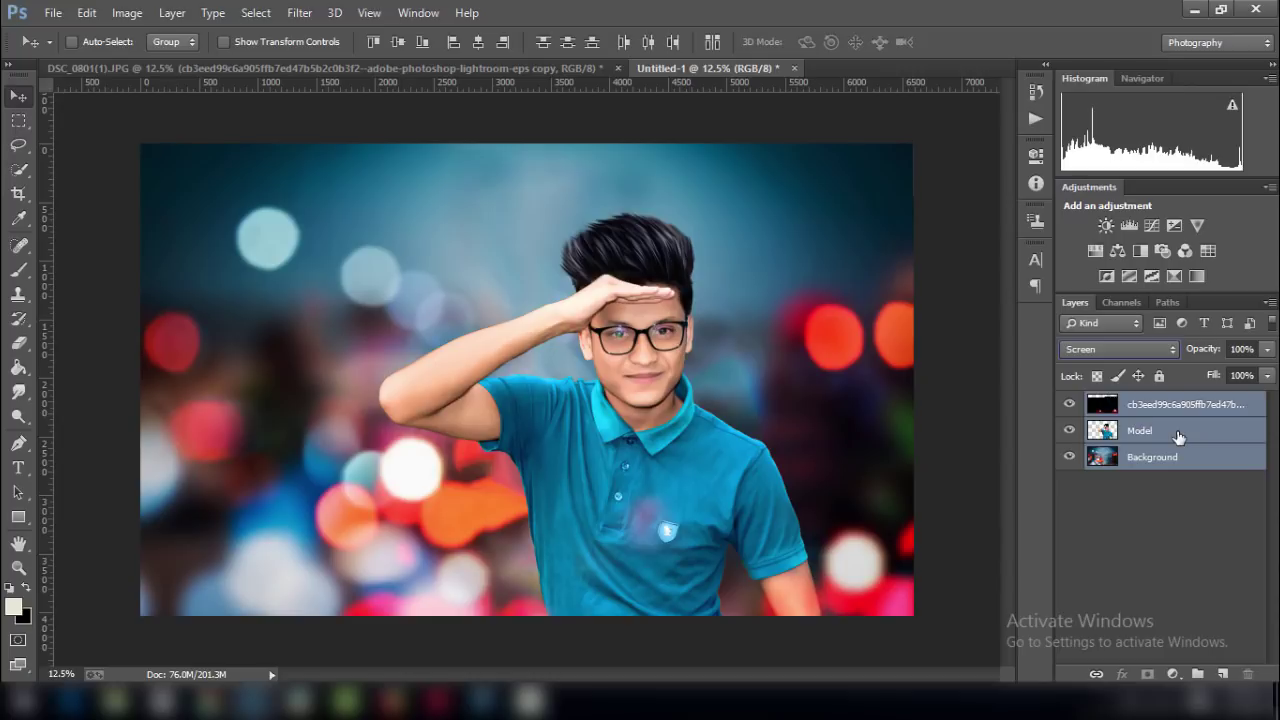
key("ctrl+shift+alt+e")
left_click(299, 12)
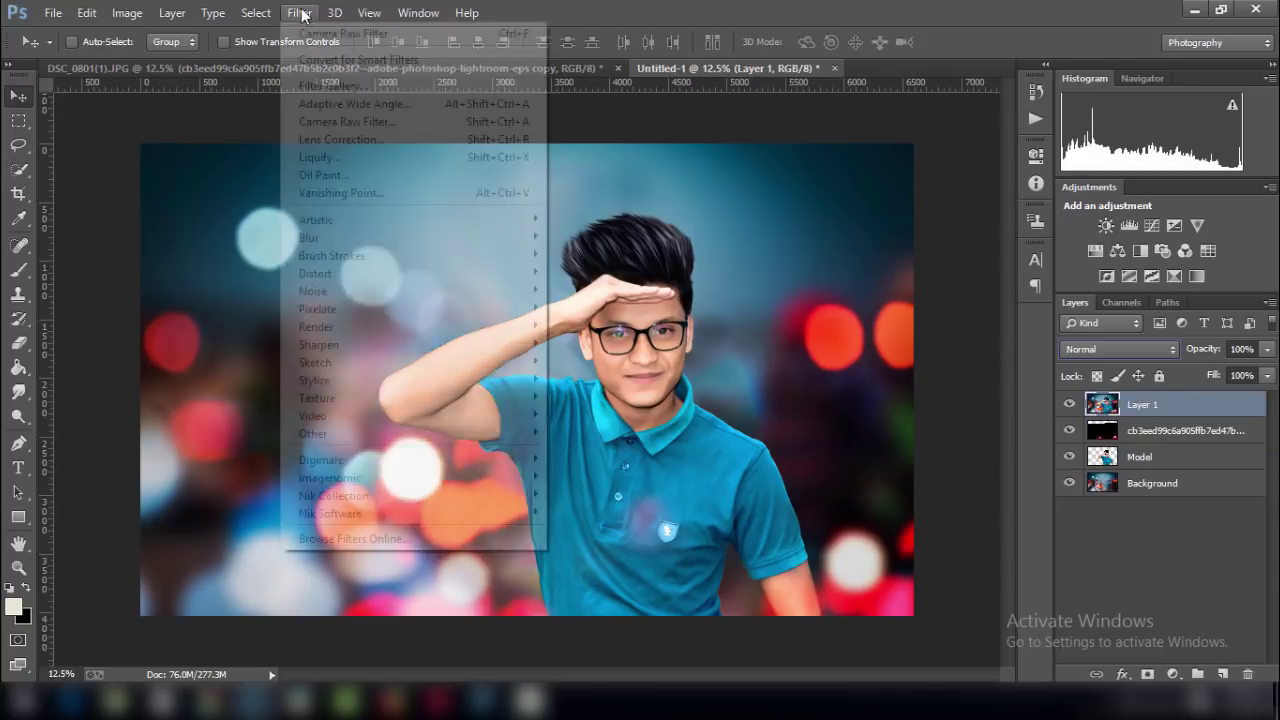
left_click(323, 121)
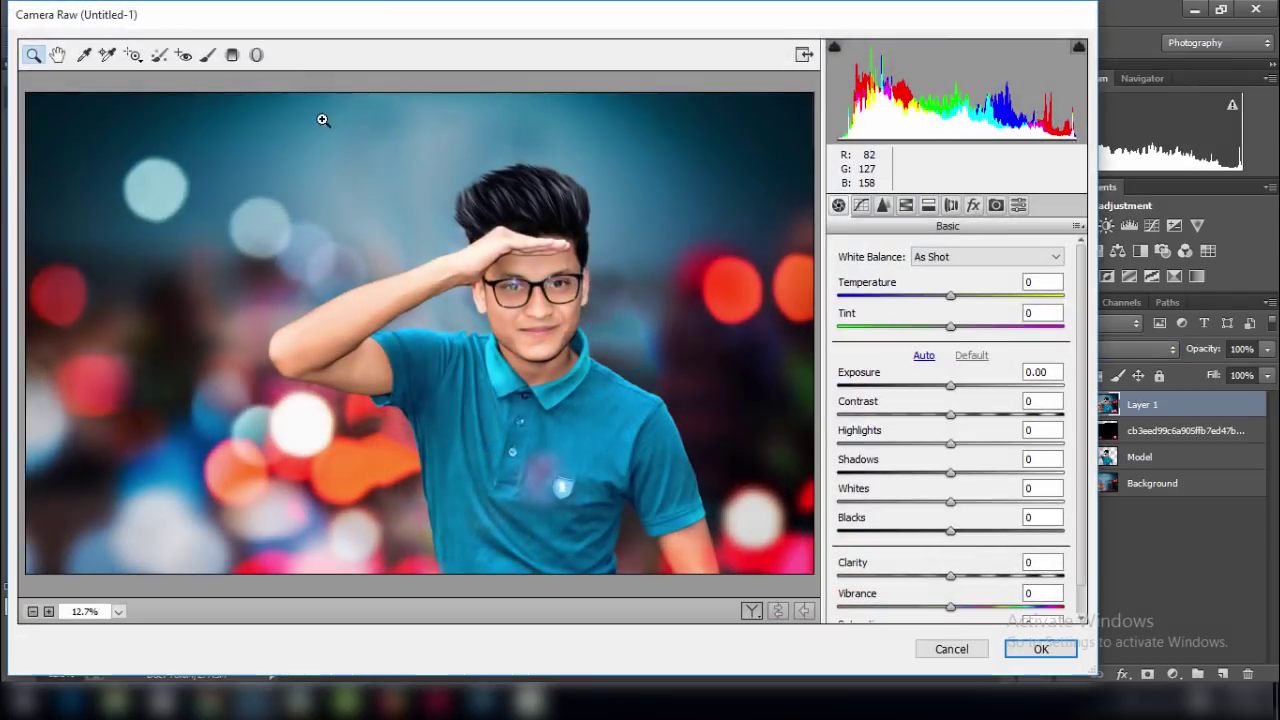
Set Blacks -23, Shadows +28, Highlights -15, Clarity +33, Temperature -4 and Tint +1.
left_click_drag(952, 532, 924, 531)
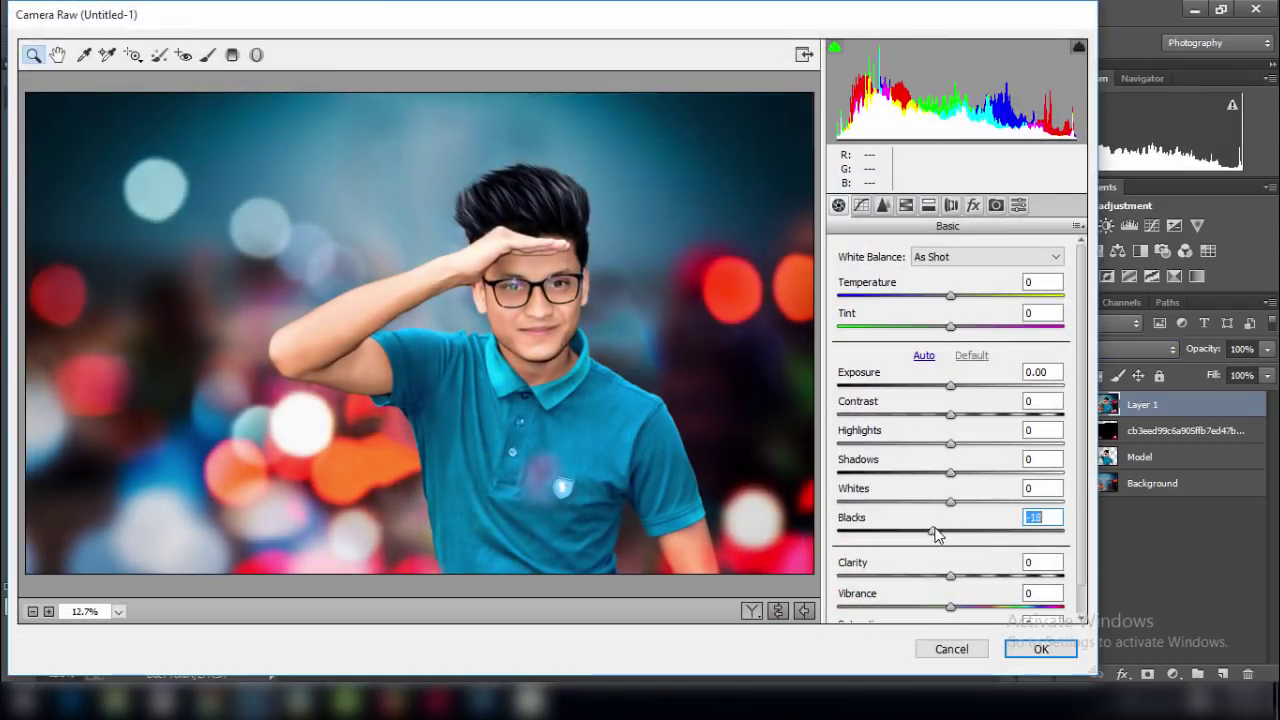
mouse_move(951, 474)
left_mouse_down()
mouse_move(986, 484)
mouse_move(956, 504)
left_mouse_up()
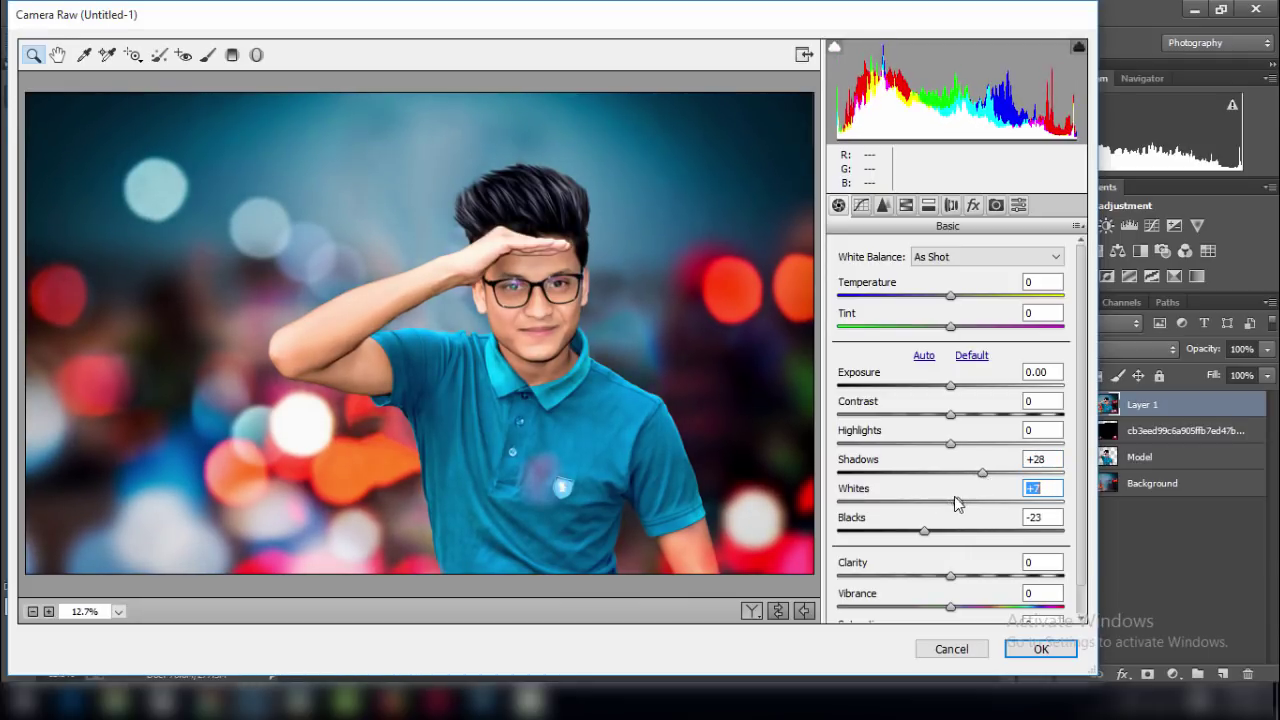
left_click_drag(938, 443, 965, 414)
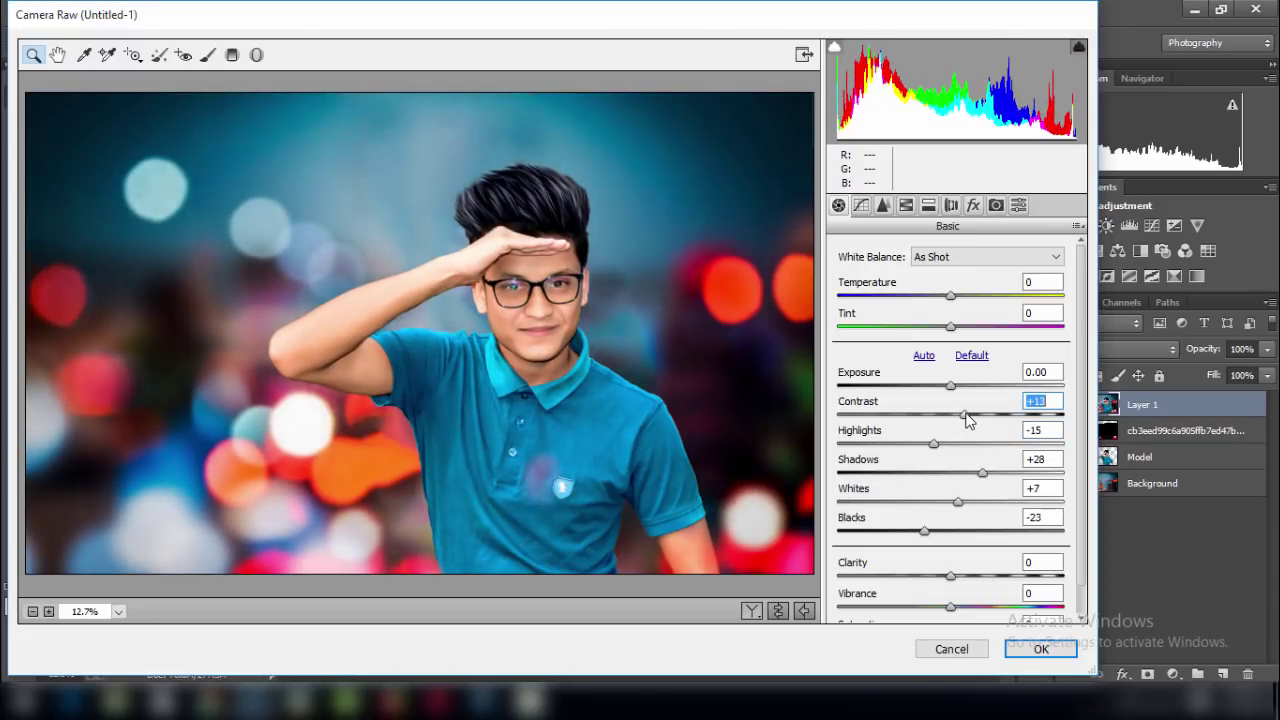
left_click_drag(950, 576, 990, 574)
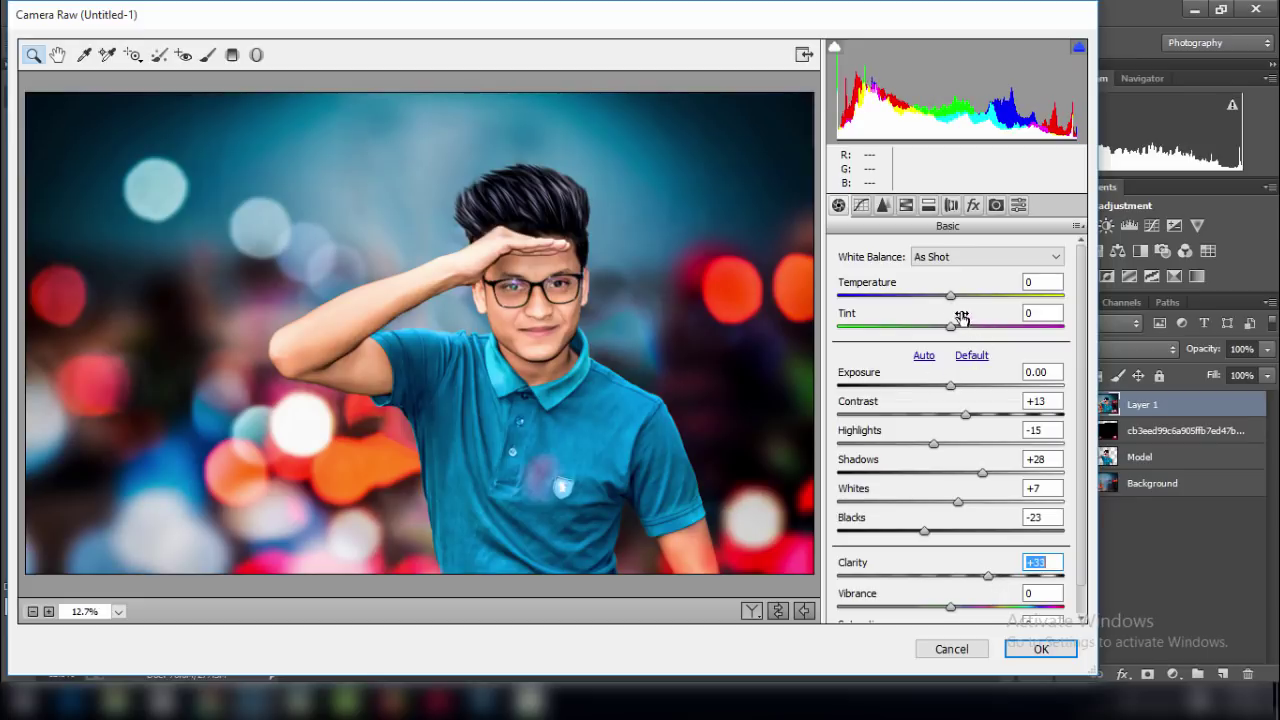
left_click_drag(951, 298, 947, 298)
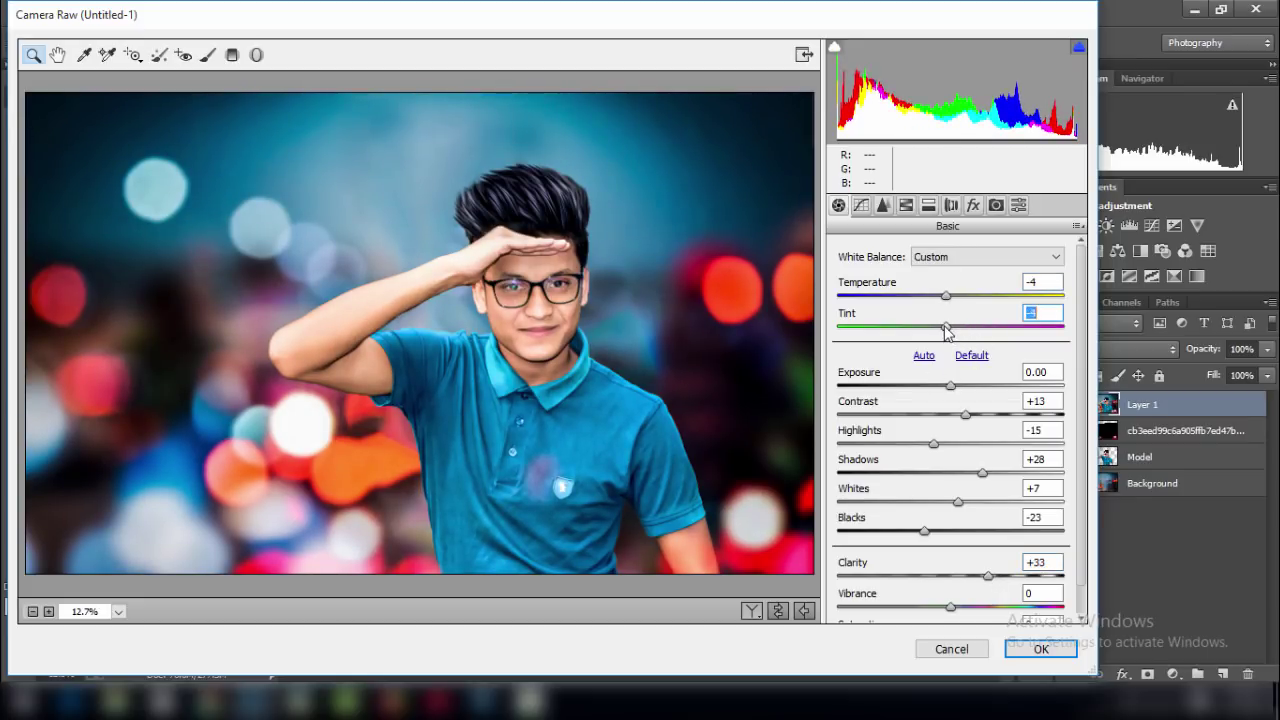
left_click_drag(950, 328, 952, 328)
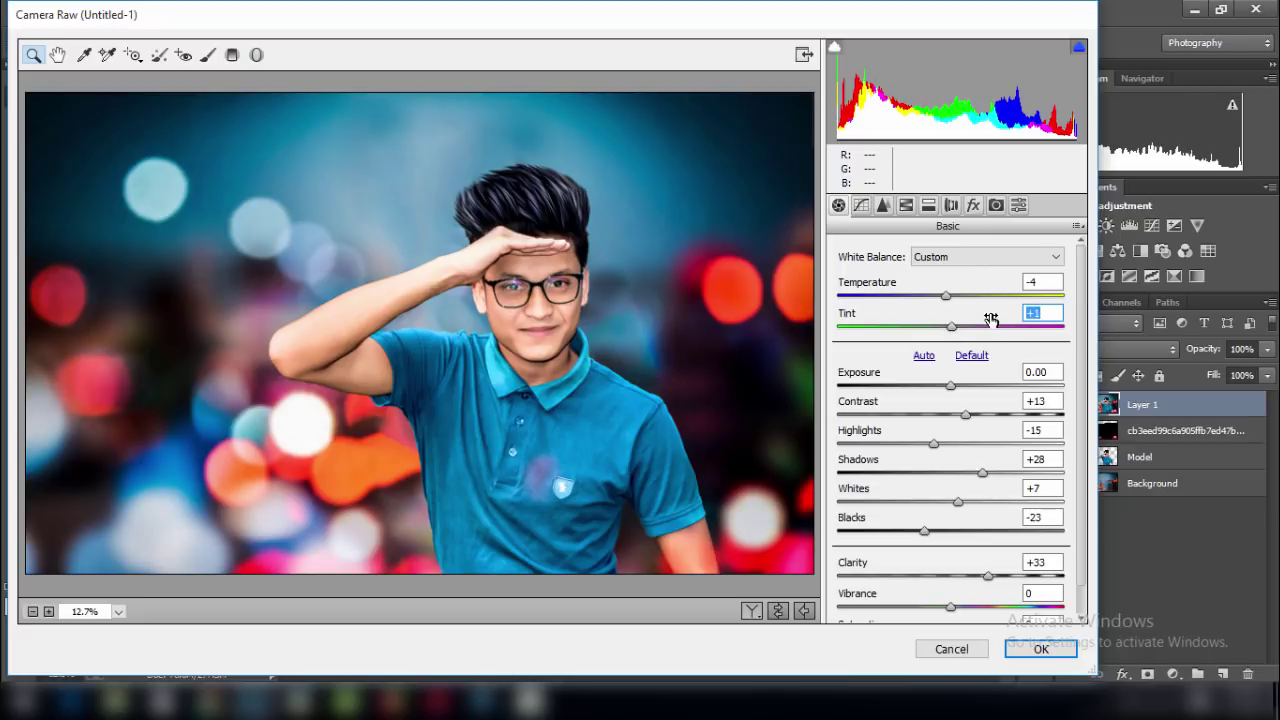
left_click(862, 206)
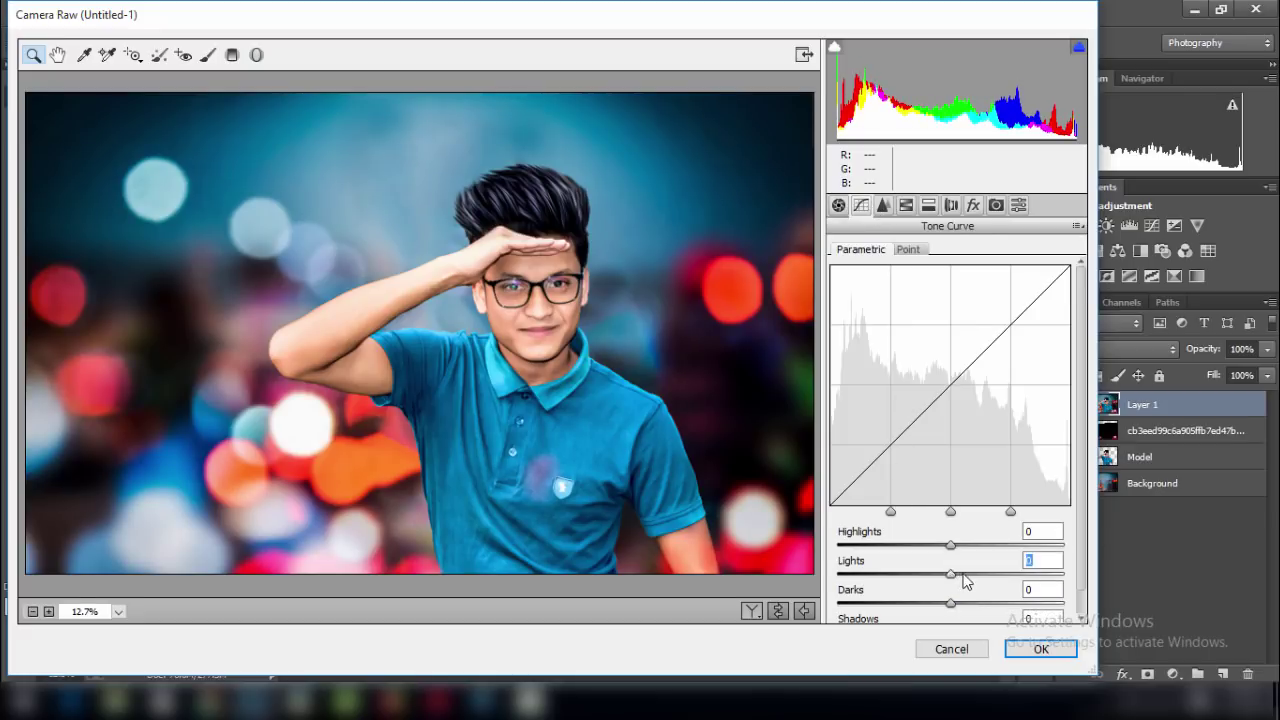
Lower Lights to -18, raise Sharpening to about 55 and add Luminance noise reduction around 38.
left_click_drag(952, 574, 930, 573)
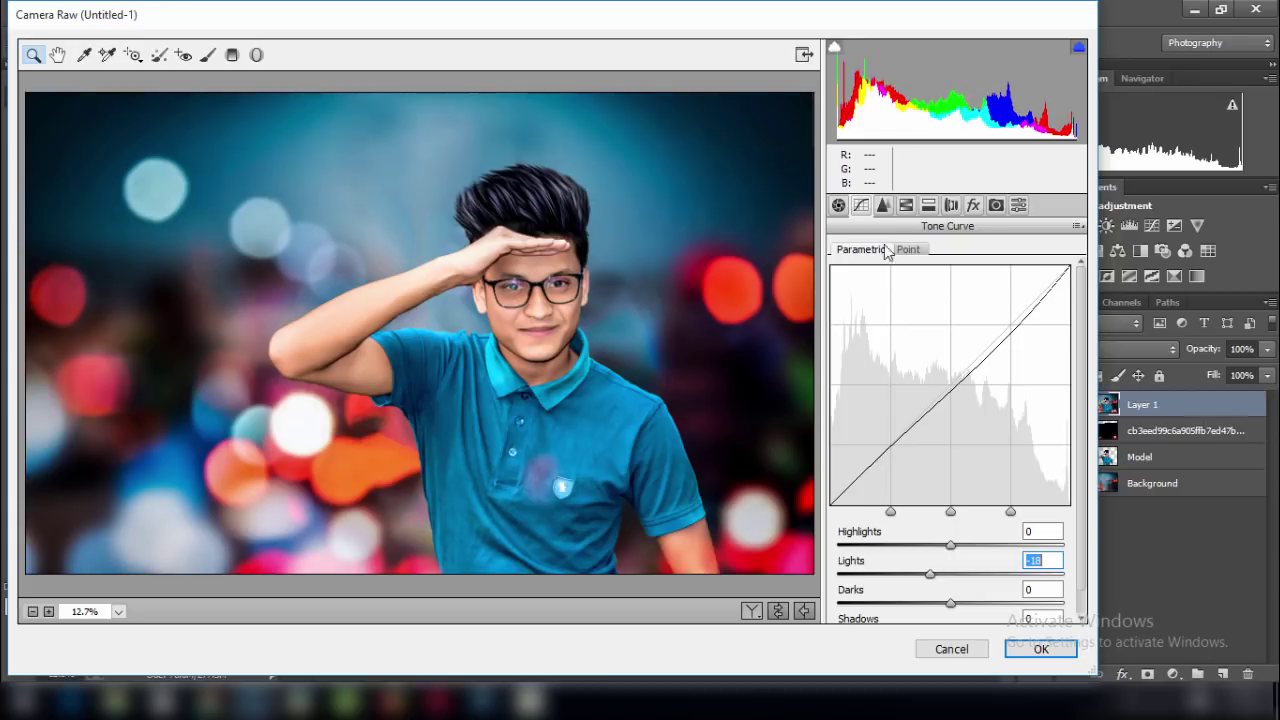
left_click(883, 206)
left_click_drag(878, 281, 916, 281)
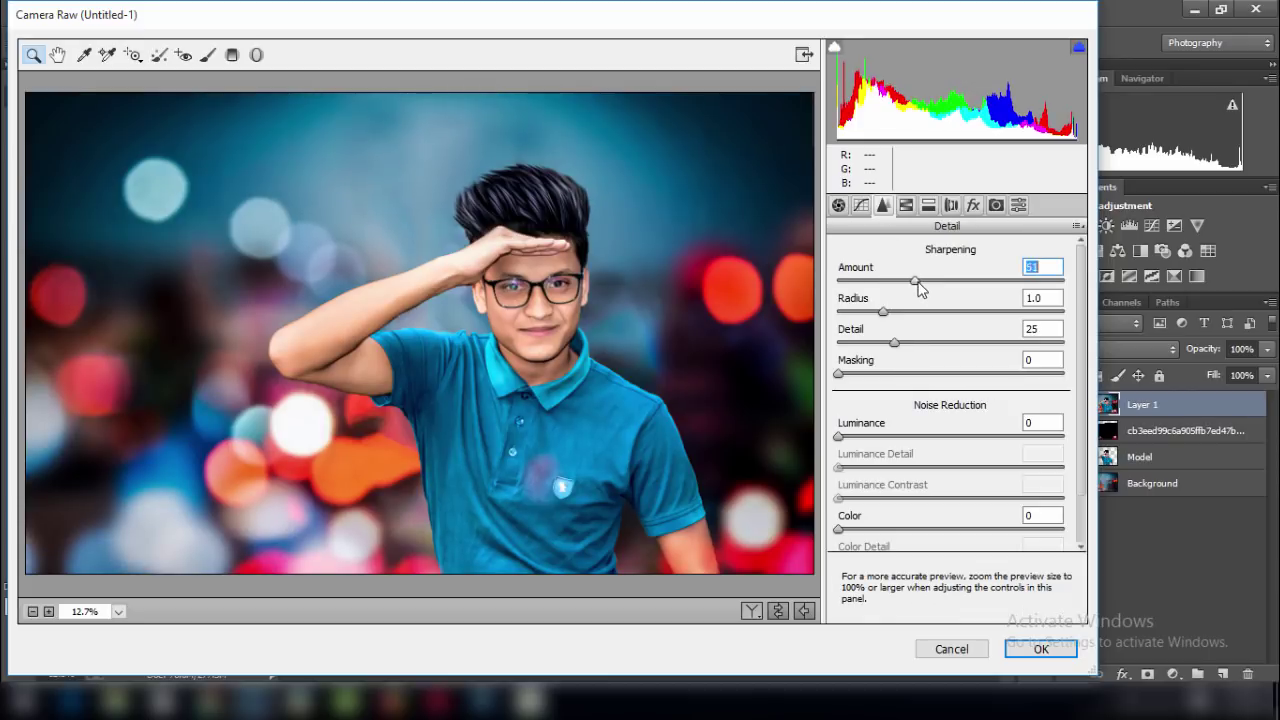
left_click_drag(897, 436, 921, 436)
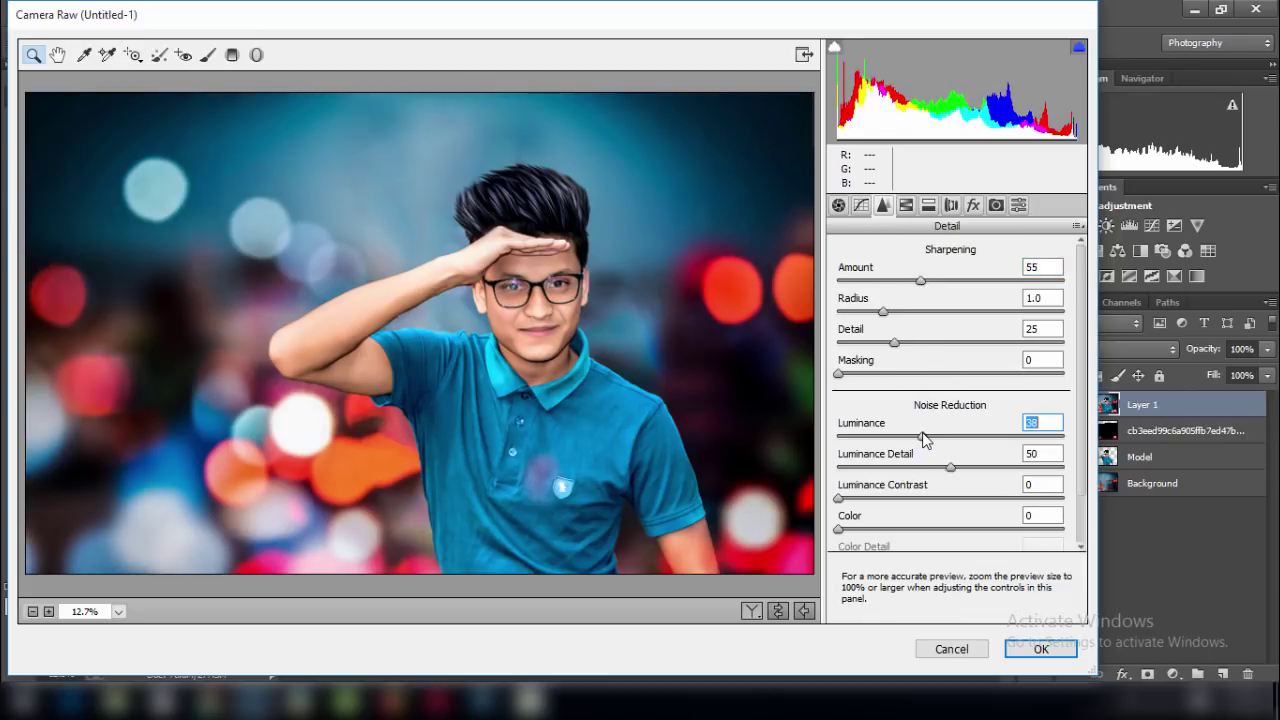
In HSL Luminance, brighten the oranges and darken the reds slightly.
left_click(906, 205)
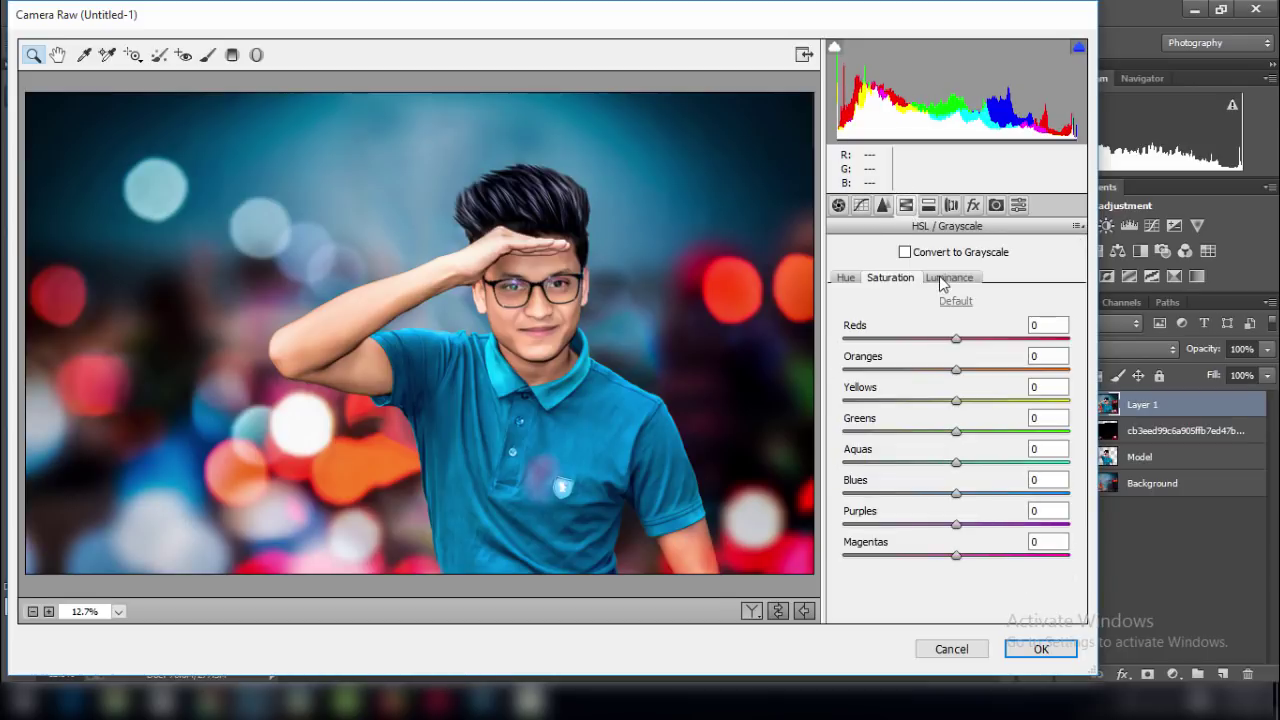
left_click(948, 277)
mouse_move(957, 370)
left_mouse_down()
mouse_move(971, 370)
mouse_move(945, 339)
left_mouse_up()
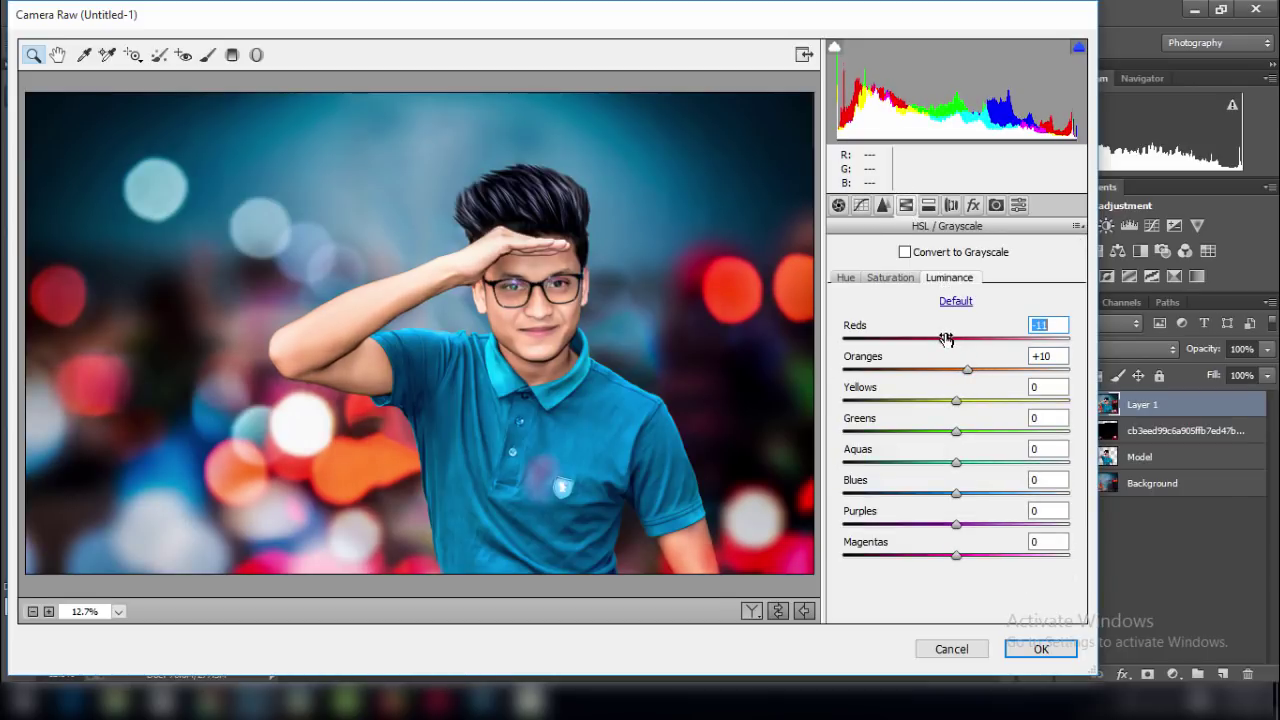
left_click_drag(956, 492, 1043, 463)
Set HSL saturation to Aquas +77, Oranges +9 and Reds +28.
left_click(890, 280)
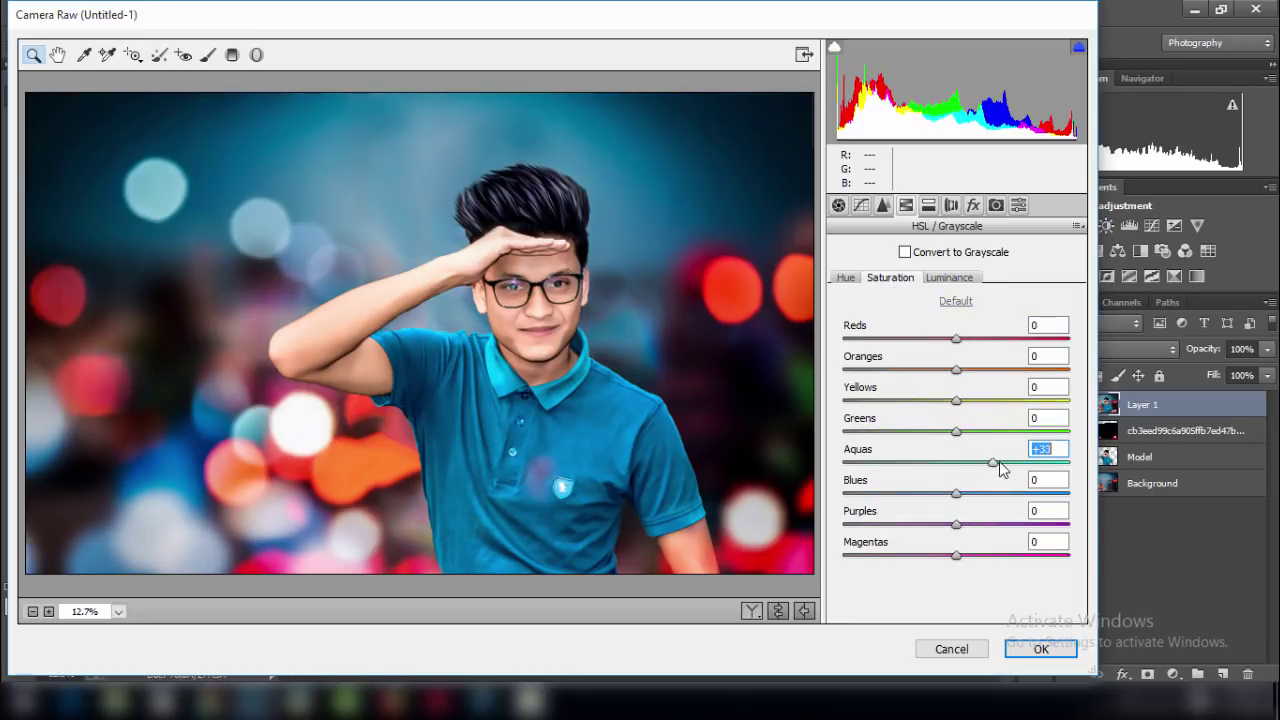
left_click_drag(956, 493, 986, 487)
left_click_drag(958, 372, 972, 375)
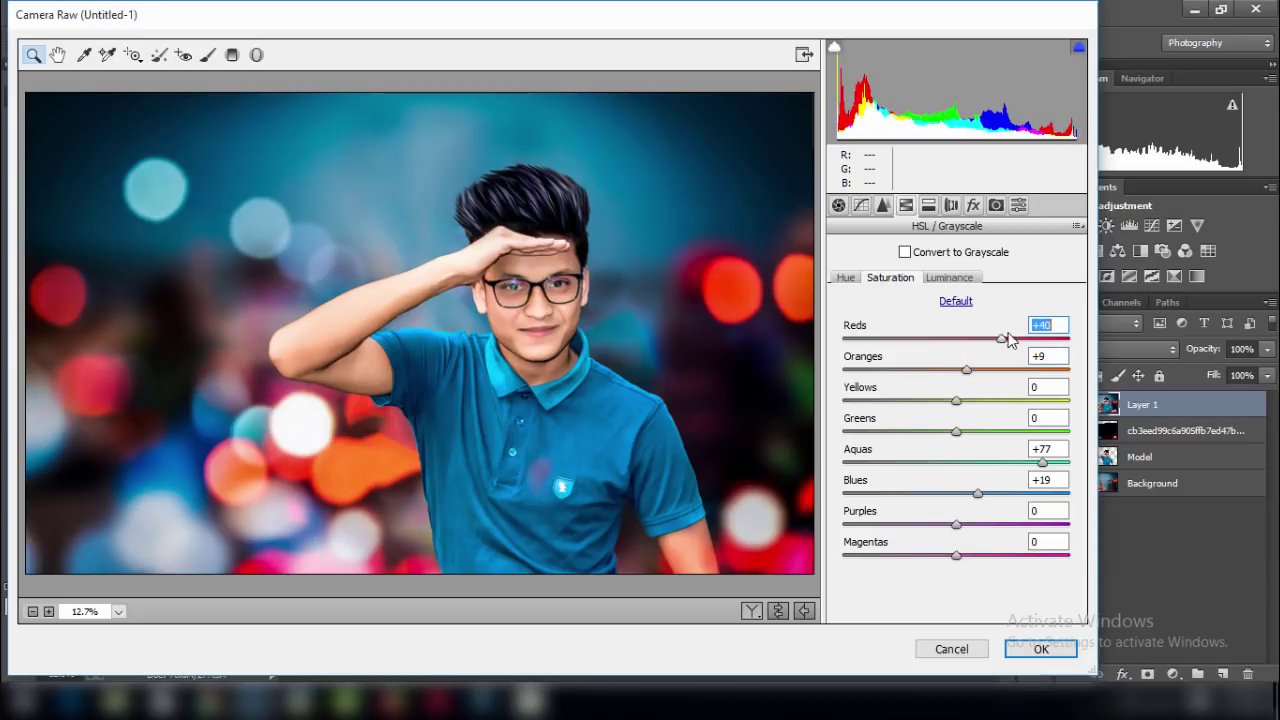
left_click_drag(1008, 338, 985, 338)
Set Post Crop Vignetting Amount to -24 and commit the Camera Raw grade to Layer 1.
left_click(973, 207)
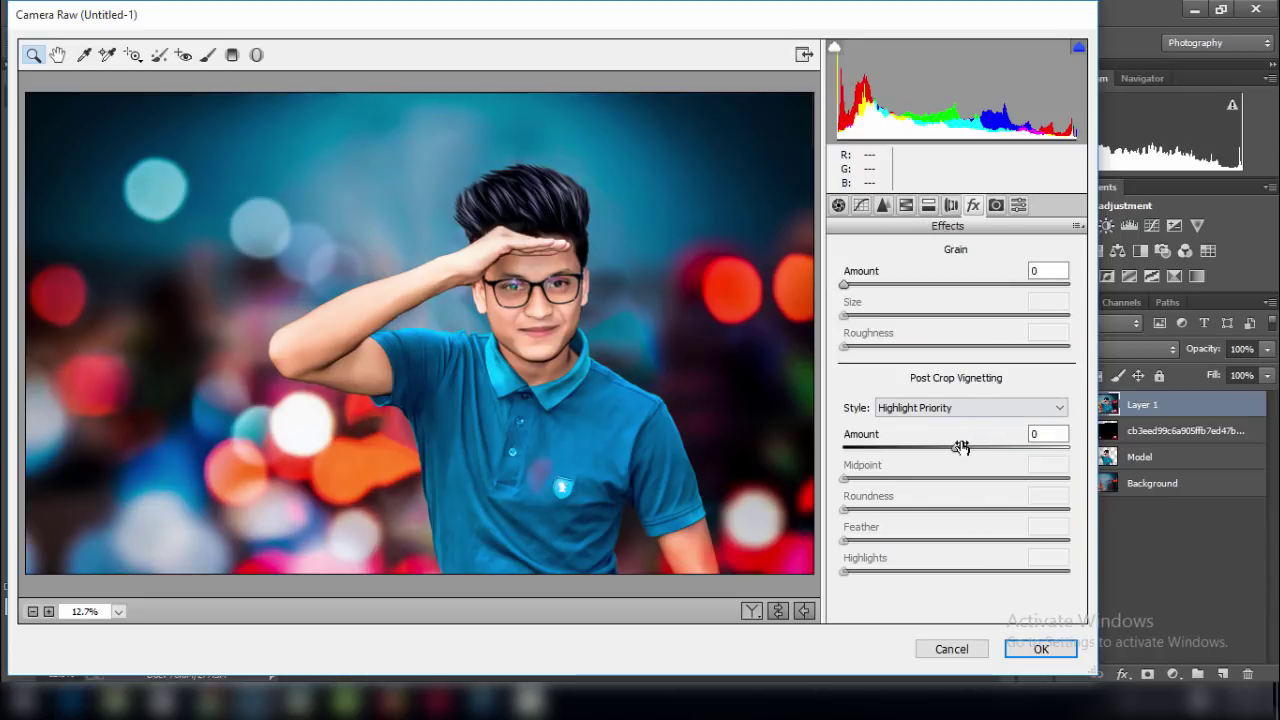
left_click_drag(960, 447, 930, 446)
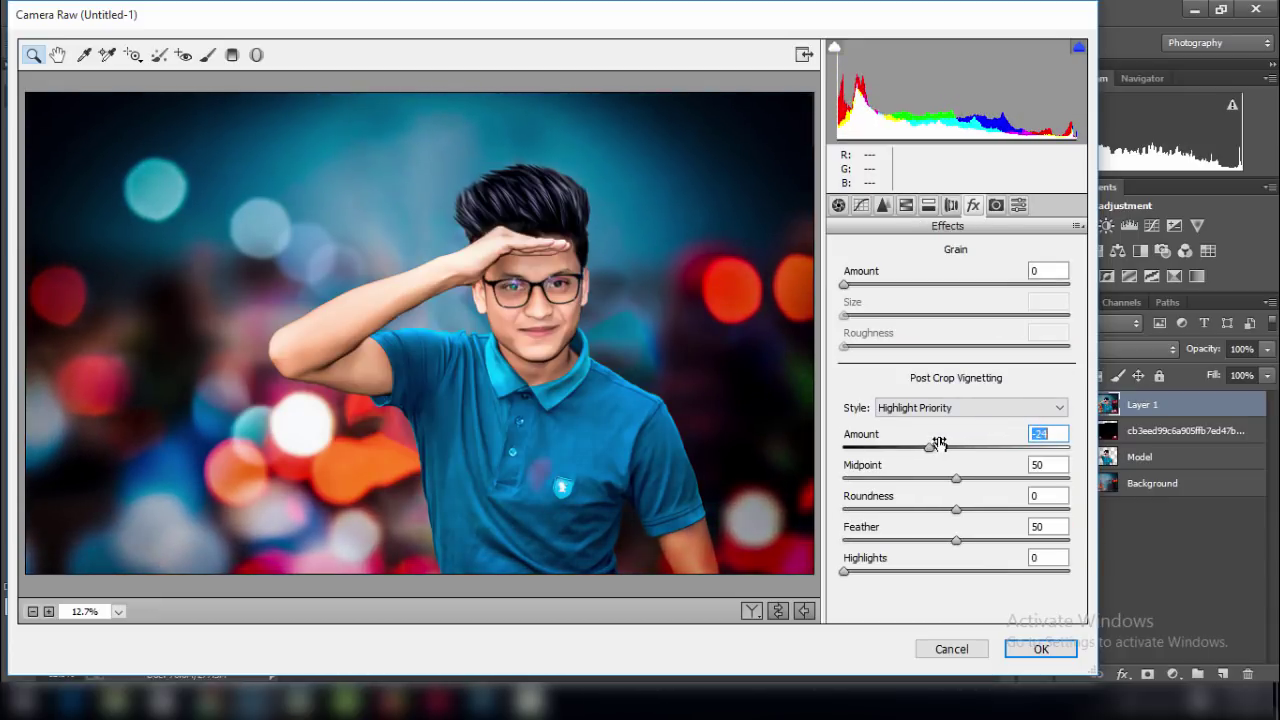
left_click(1031, 648)
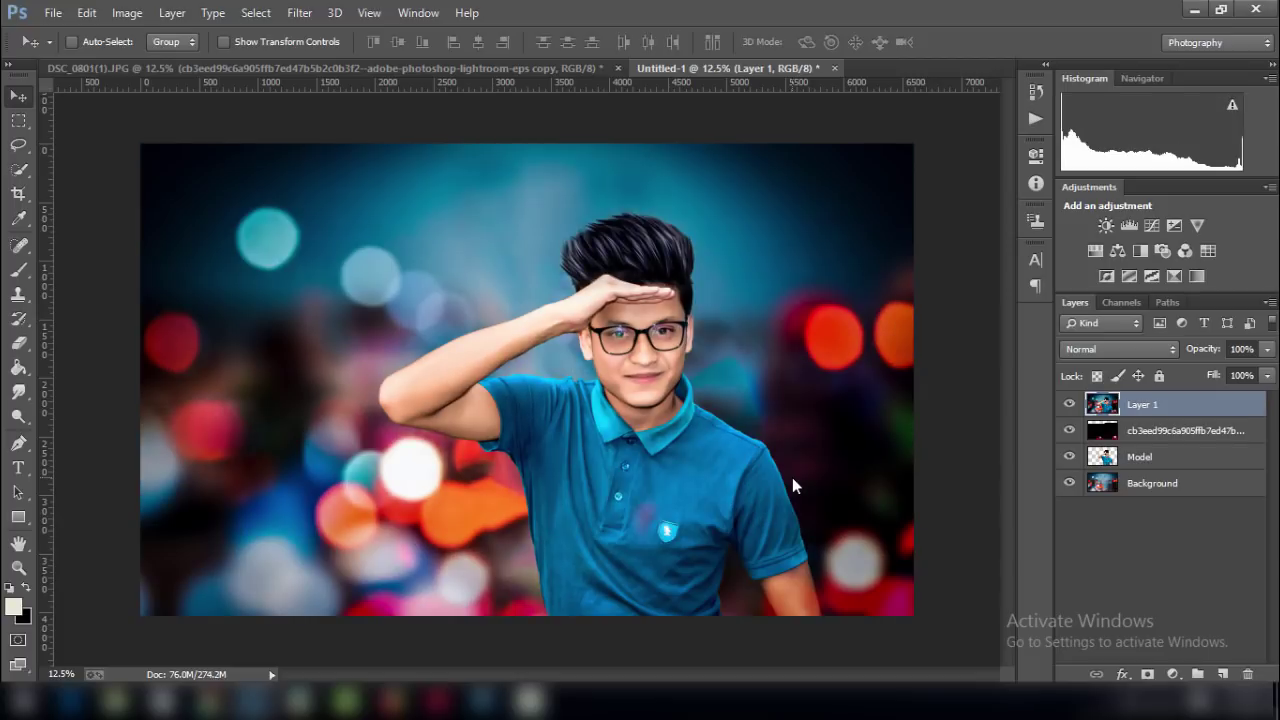
Add a Selective Color adjustment layer above Layer 1 and nudge its Black level.
key("ctrl+minus")
key("ctrl+plus")
left_click(1176, 276)
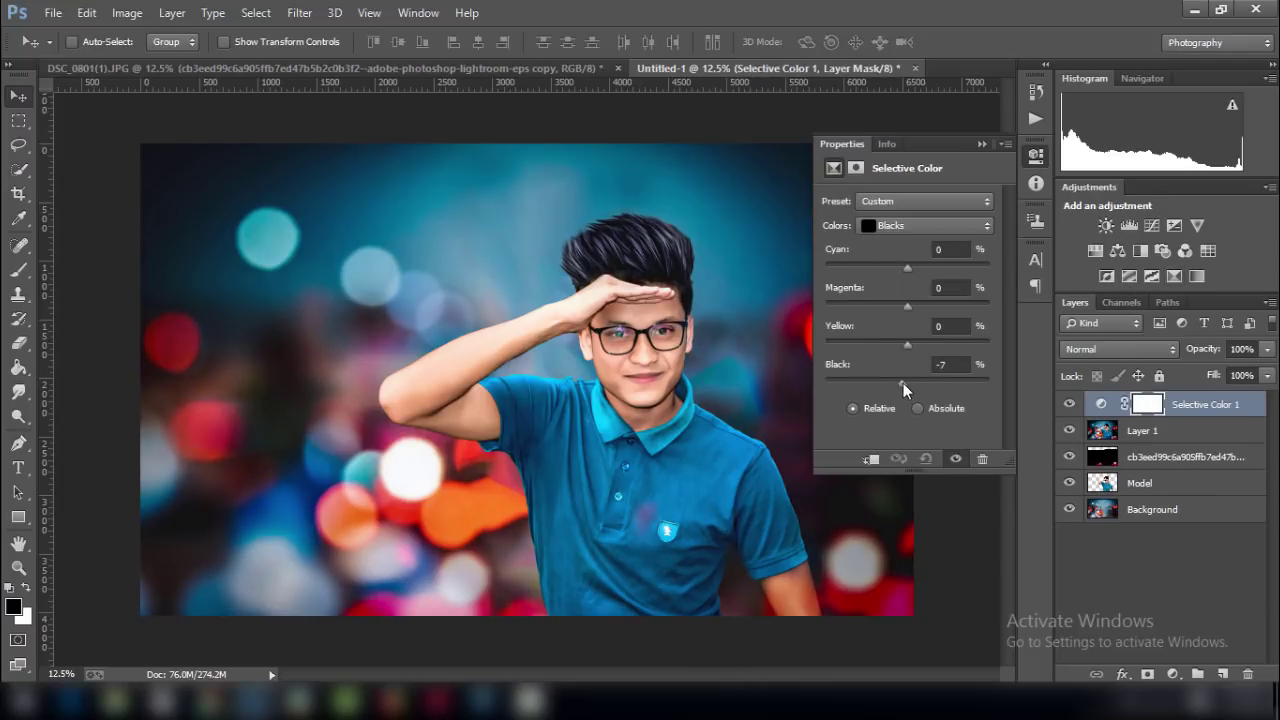
left_click_drag(903, 383, 907, 368)
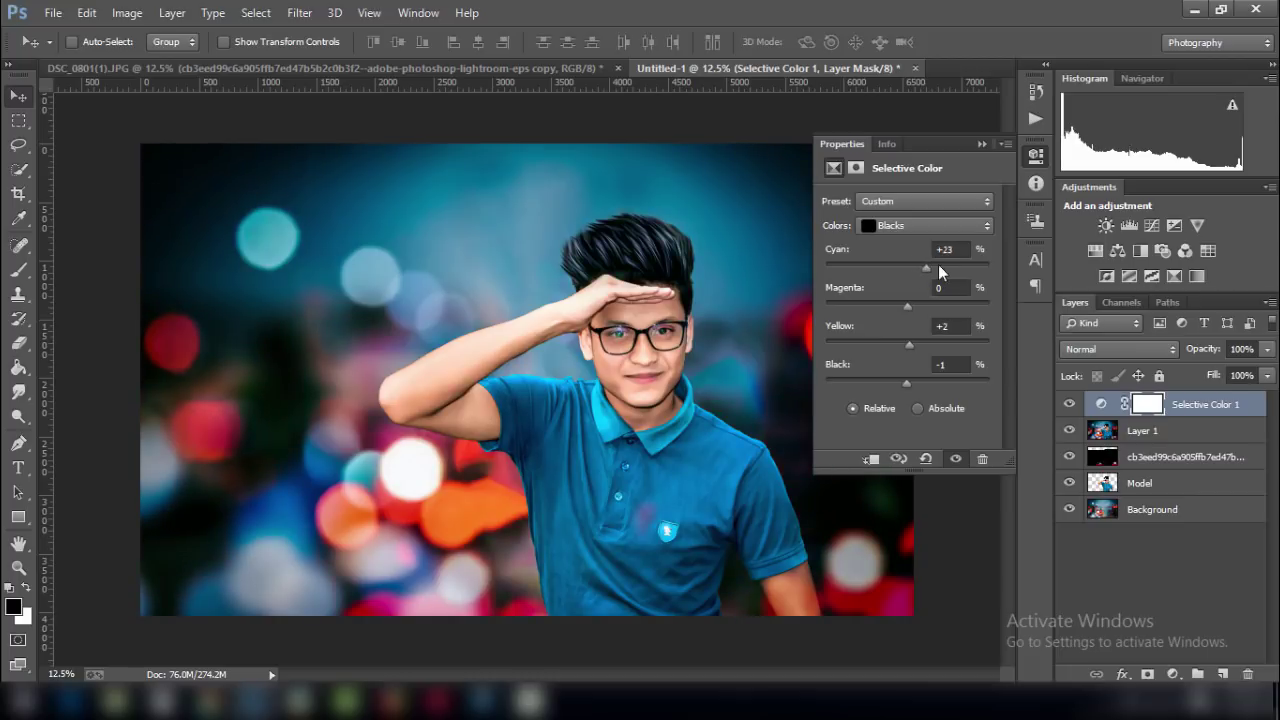
Adjust the Reds to Cyan -17 and Yellow +2, then toggle the layer to compare.
left_click(906, 225)
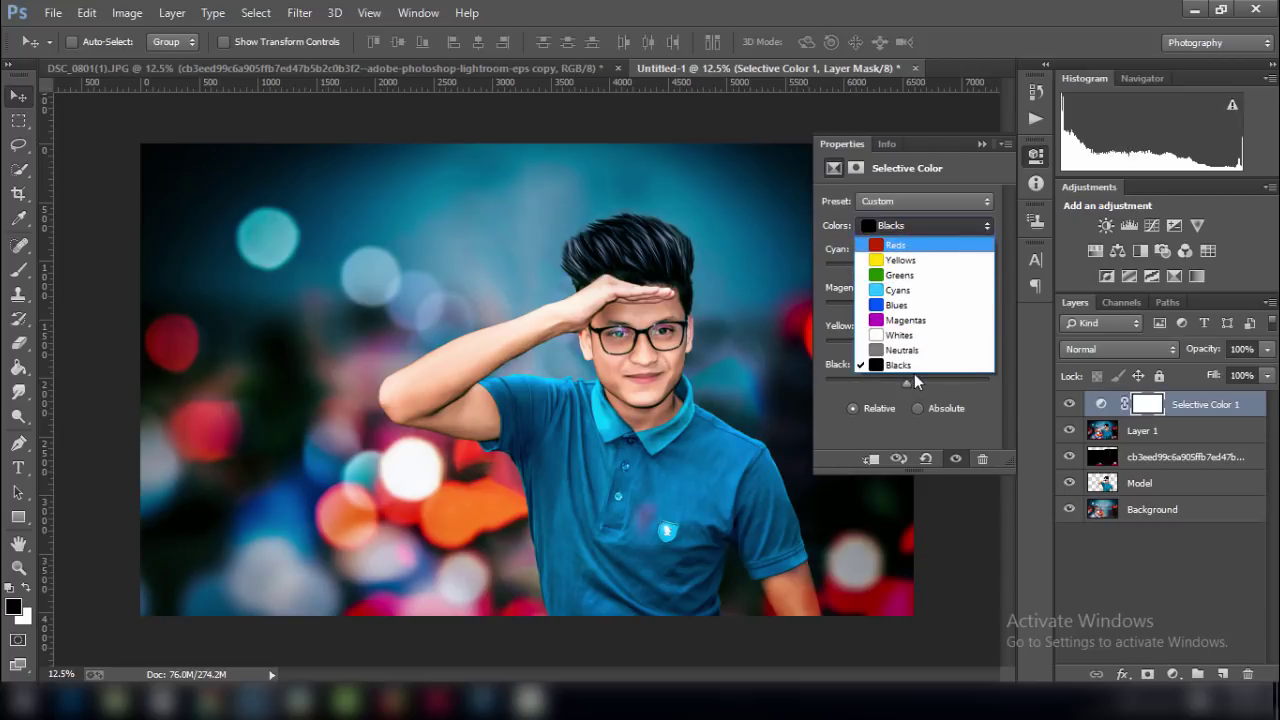
left_click(905, 244)
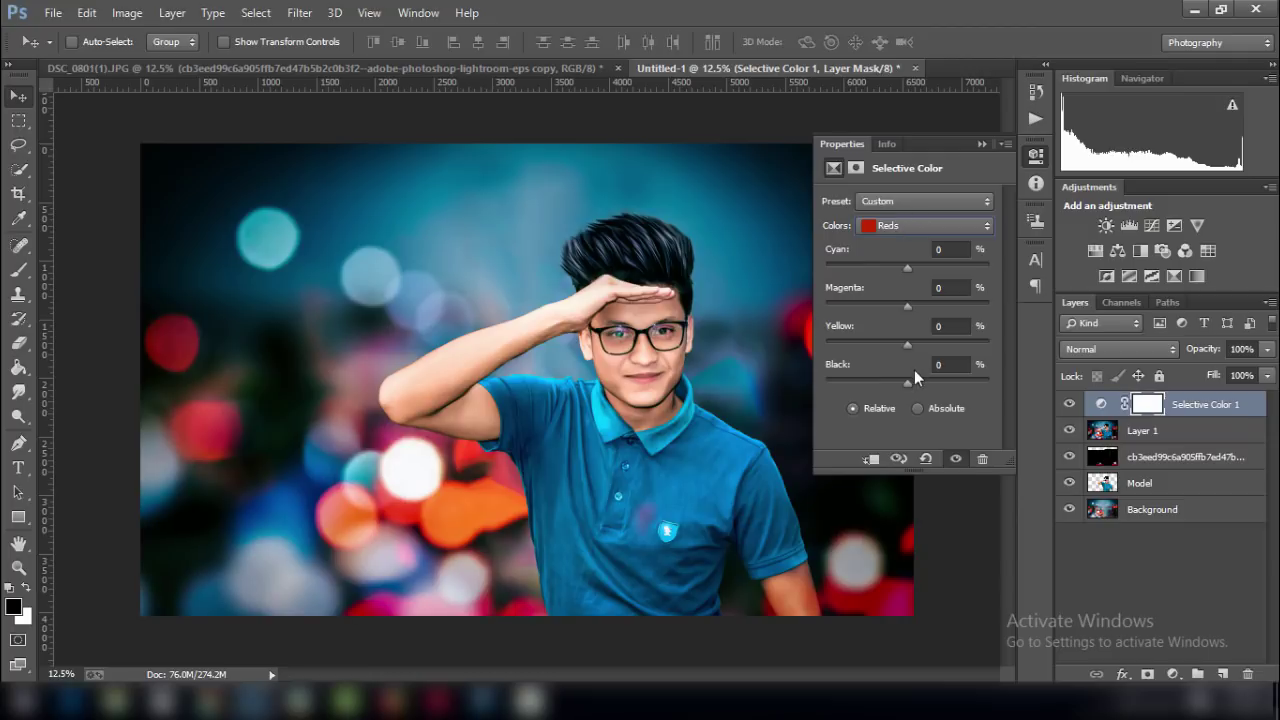
mouse_move(905, 382)
left_mouse_down()
mouse_move(921, 381)
mouse_move(895, 379)
mouse_move(909, 379)
left_mouse_up()
mouse_move(904, 308)
left_mouse_down()
mouse_move(919, 309)
mouse_move(907, 308)
left_mouse_up()
left_click(941, 288)
left_click_drag(912, 268, 894, 267)
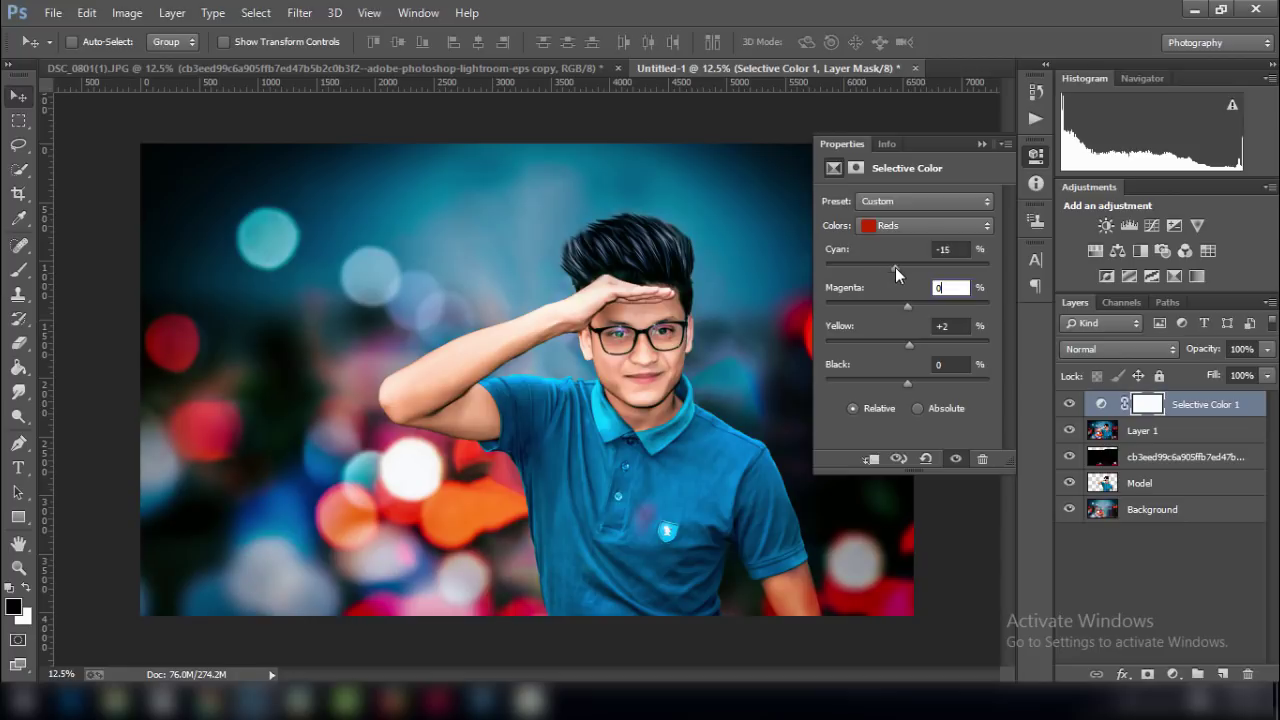
left_click(1067, 290)
left_click(1069, 403)
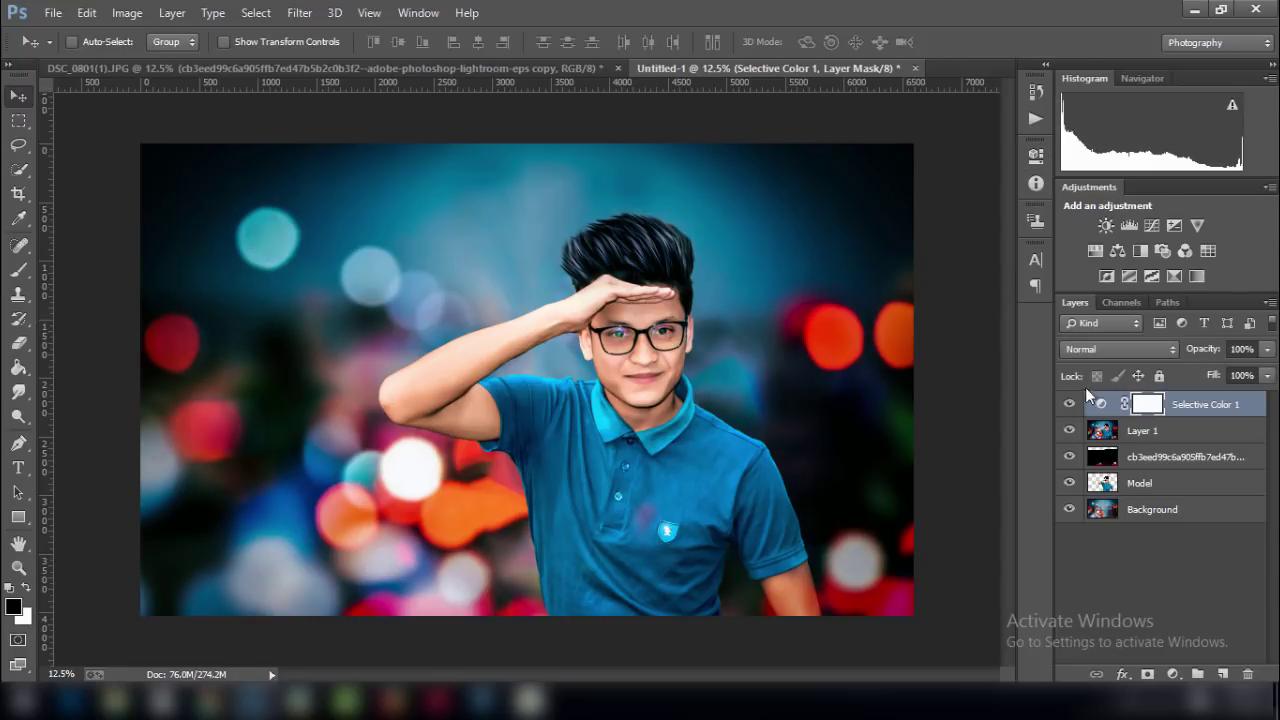
Bring the watermark title from DSC_0801 into Untitled-1, hide Layer 2, and place the title top-centre.
left_click(230, 67)
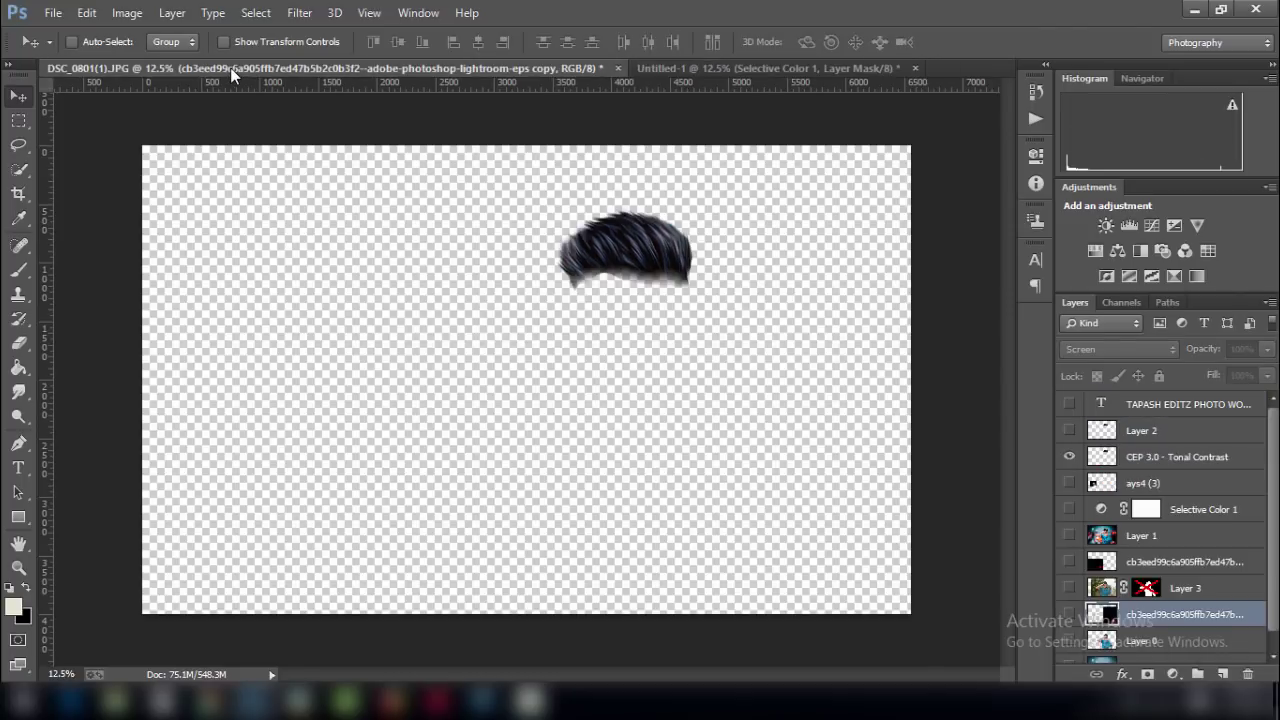
left_click(1115, 436)
left_click(1071, 431)
left_click(1069, 403)
left_click(1069, 457)
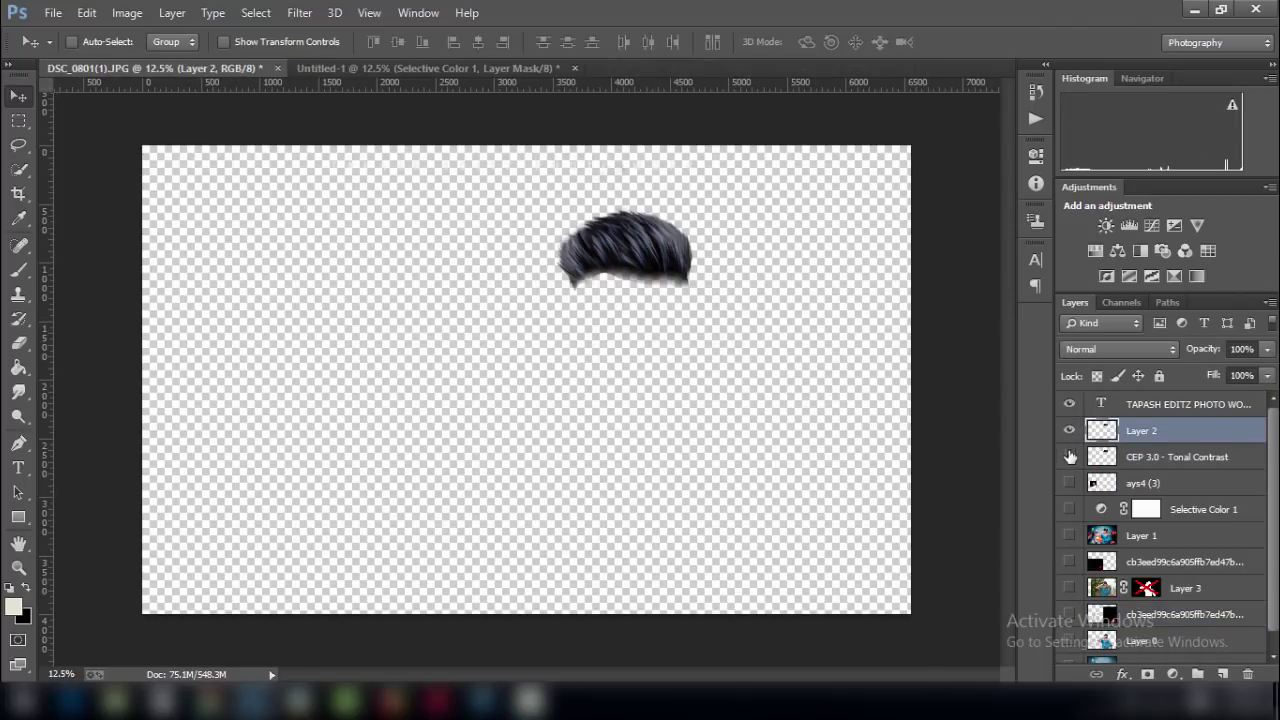
left_click(1130, 405, "ctrl")
left_click_drag(635, 245, 655, 80)
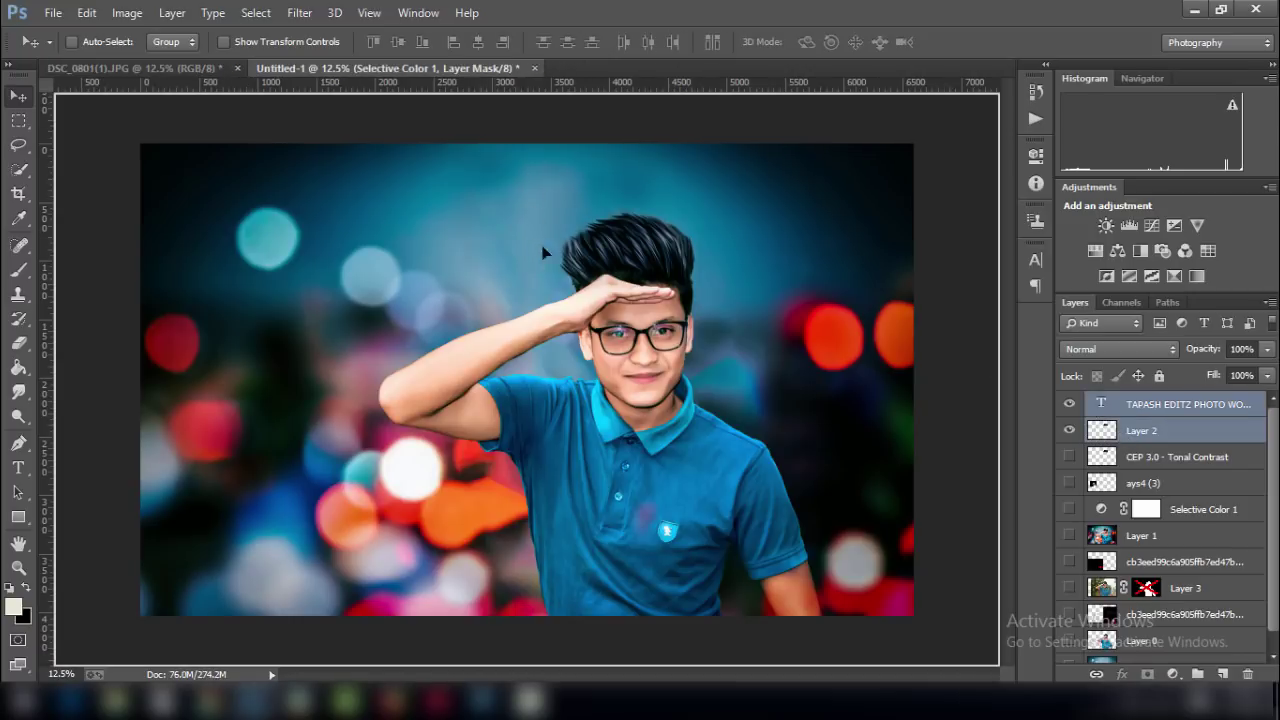
left_click_drag(470, 80, 543, 251)
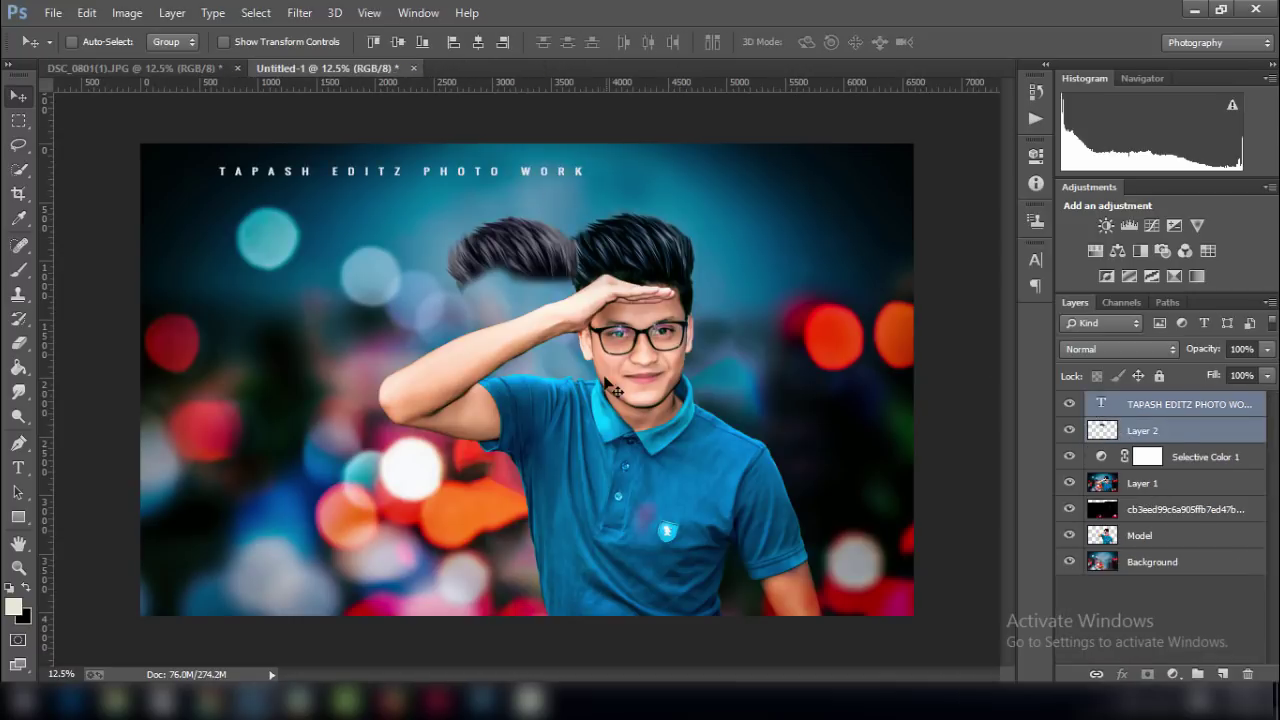
left_click(1069, 430)
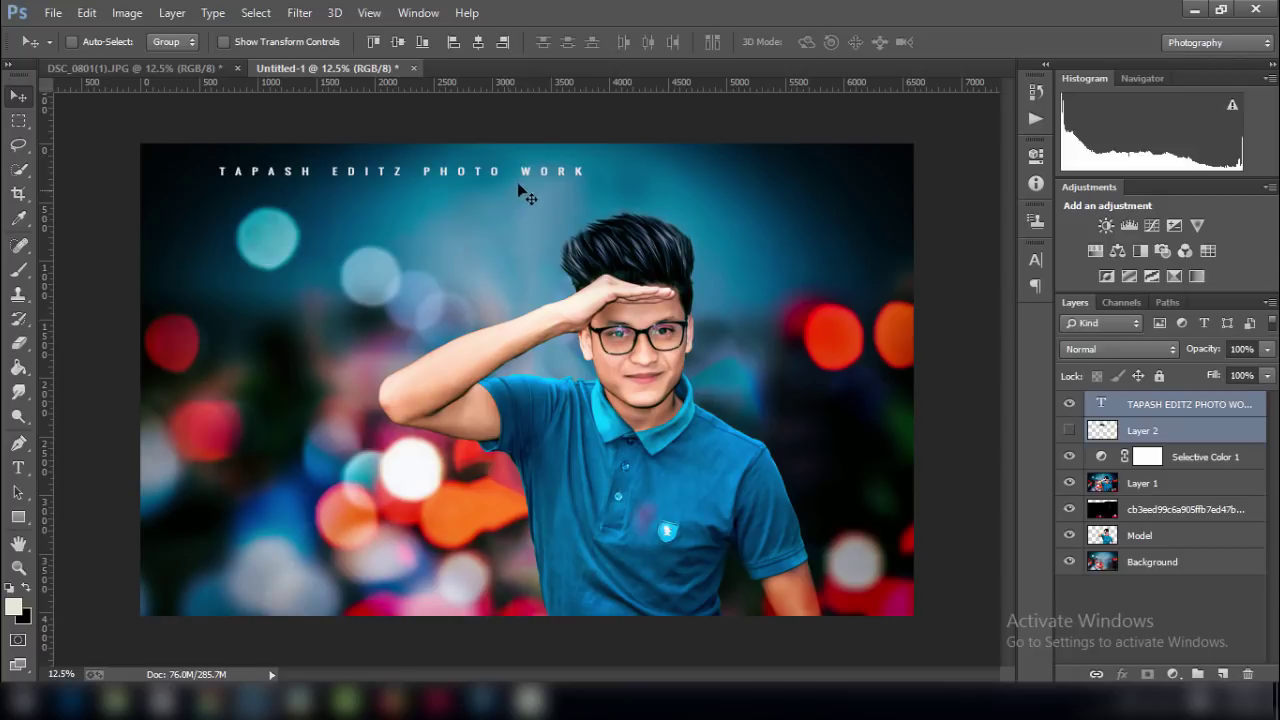
mouse_move(528, 174)
left_mouse_down()
mouse_move(658, 181)
mouse_move(676, 166)
left_mouse_up()
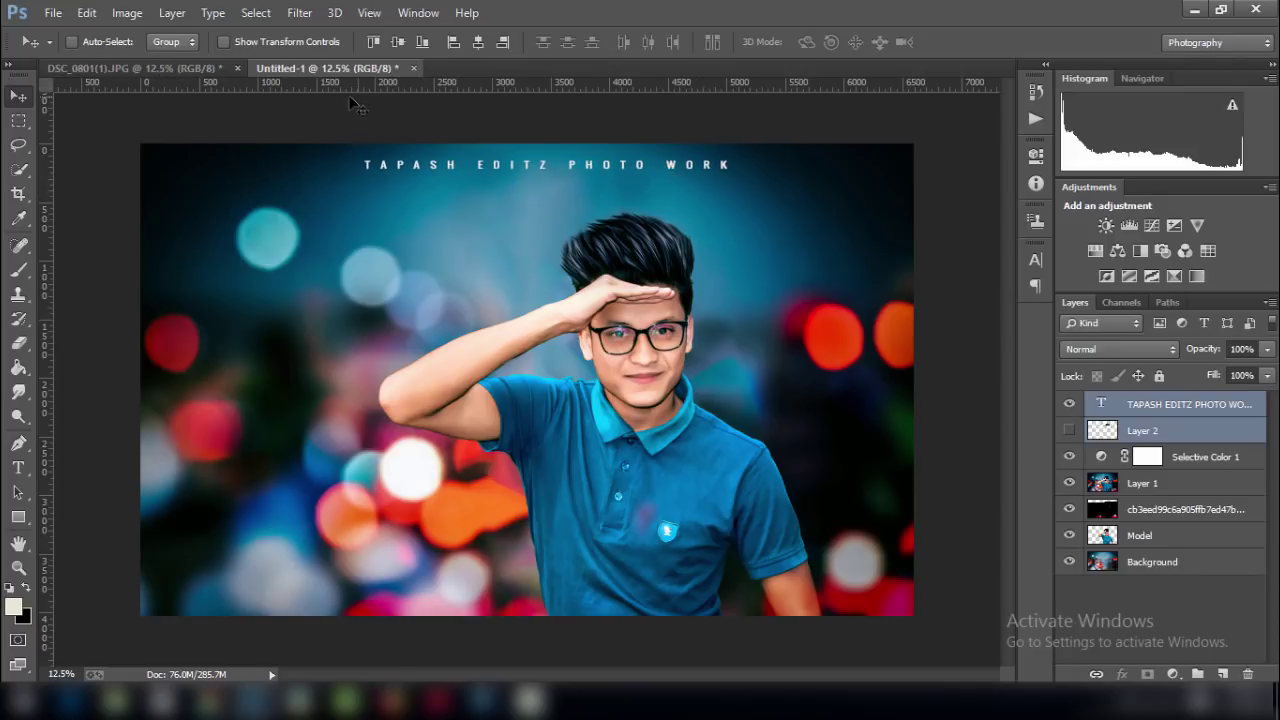
Bring the ays4 (3) 'LIFE HAS NO REMOTE' quote image into the portrait, left of the model.
left_click(187, 72)
left_click(1069, 404)
left_click(1118, 462)
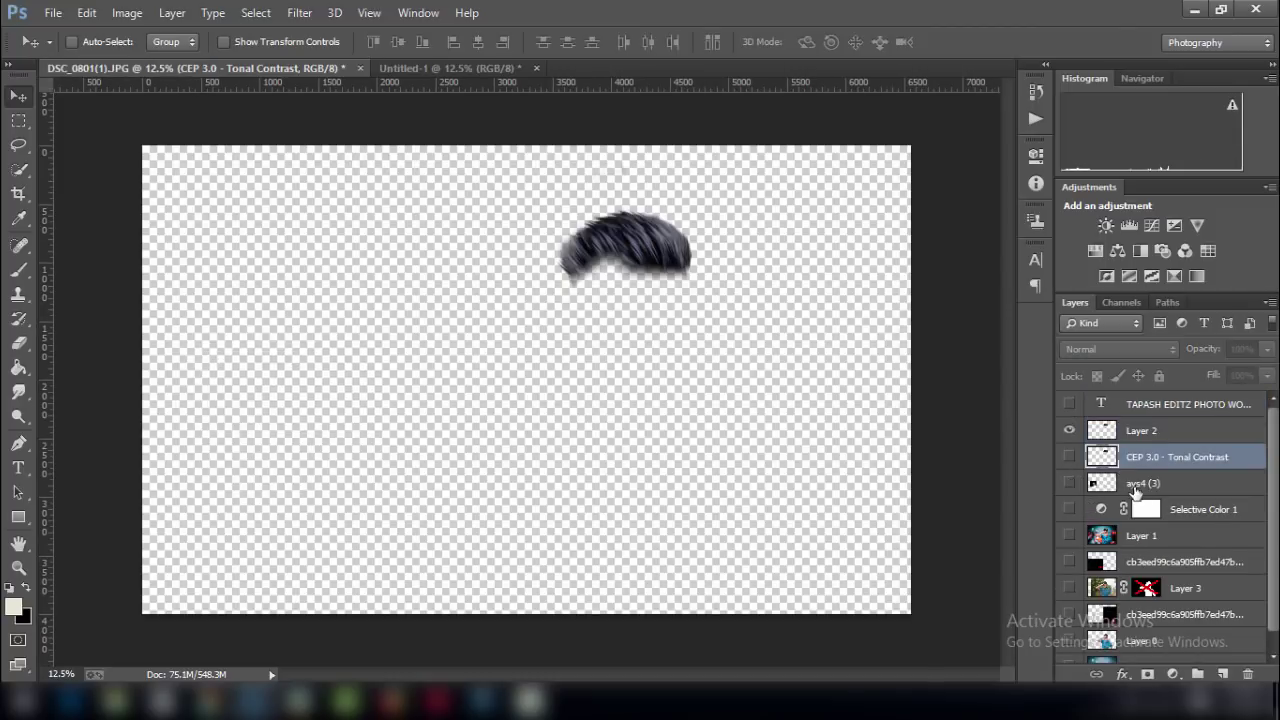
left_click(1102, 483)
left_click(1069, 483)
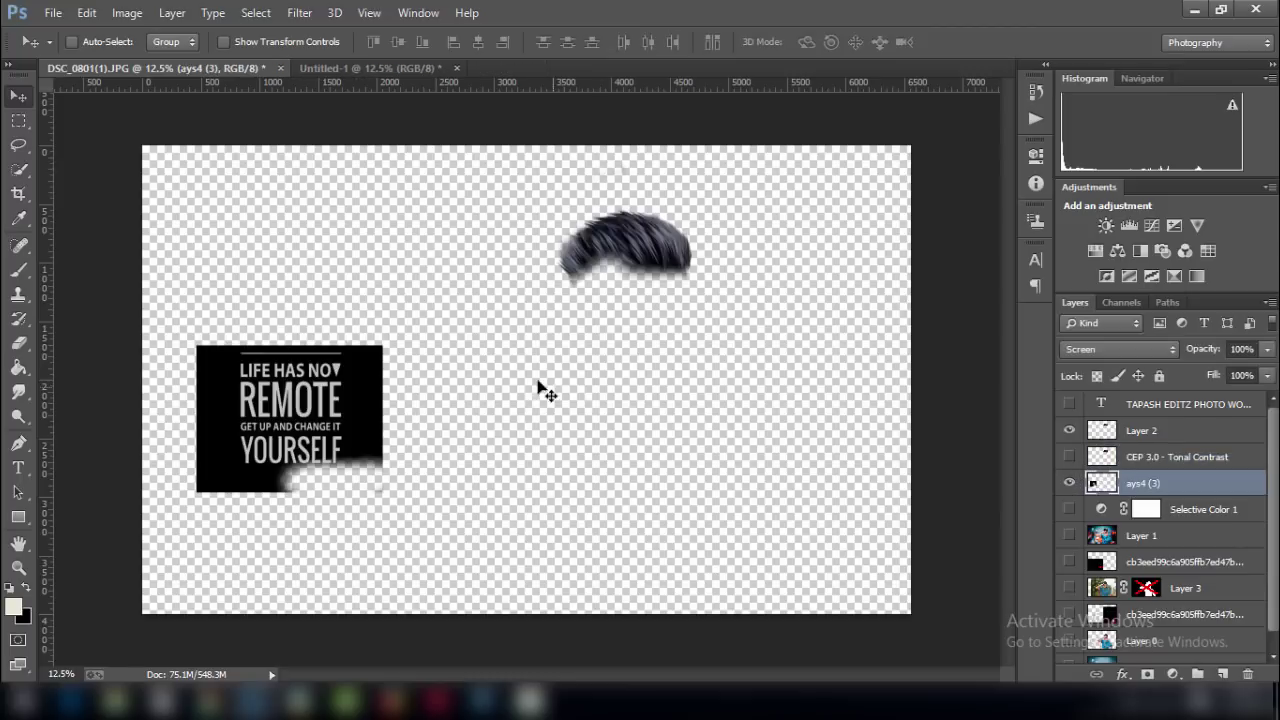
mouse_move(377, 388)
left_mouse_down()
mouse_move(480, 214)
mouse_move(385, 78)
mouse_move(336, 314)
mouse_move(369, 335)
mouse_move(349, 382)
left_mouse_up()
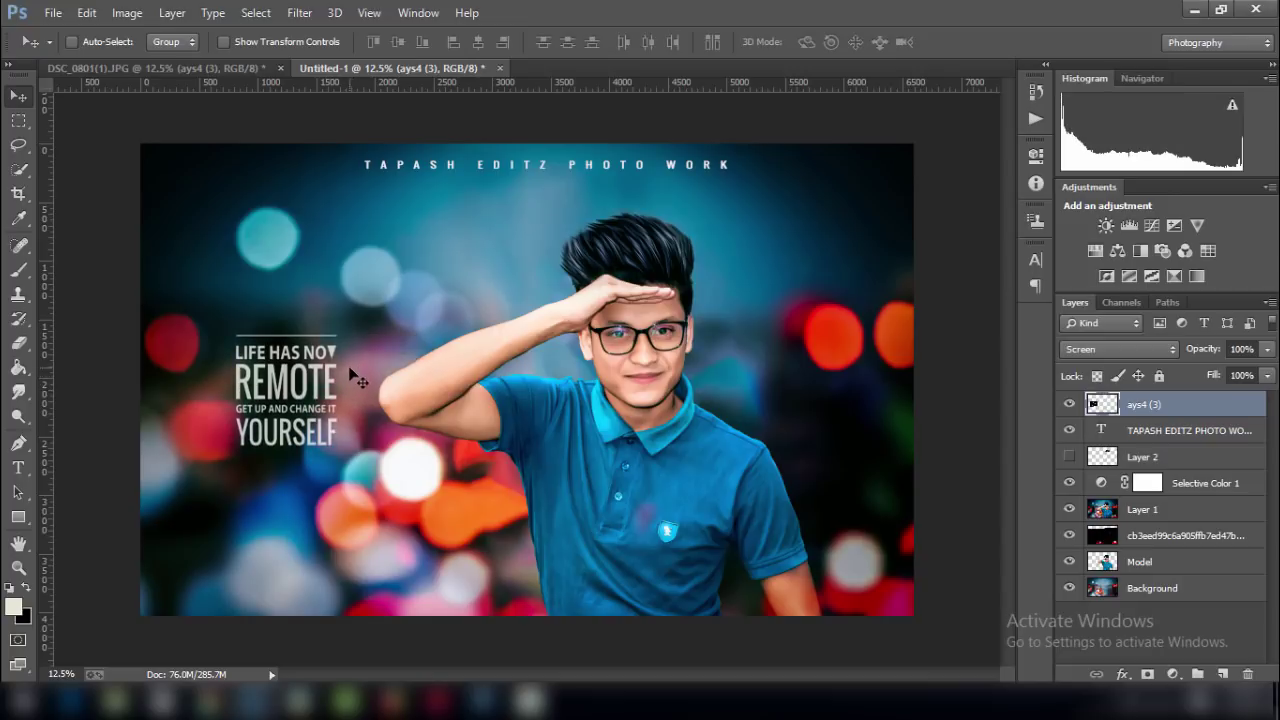
Select the title and quote layers and rasterize the watermark title text.
right_click(1175, 414)
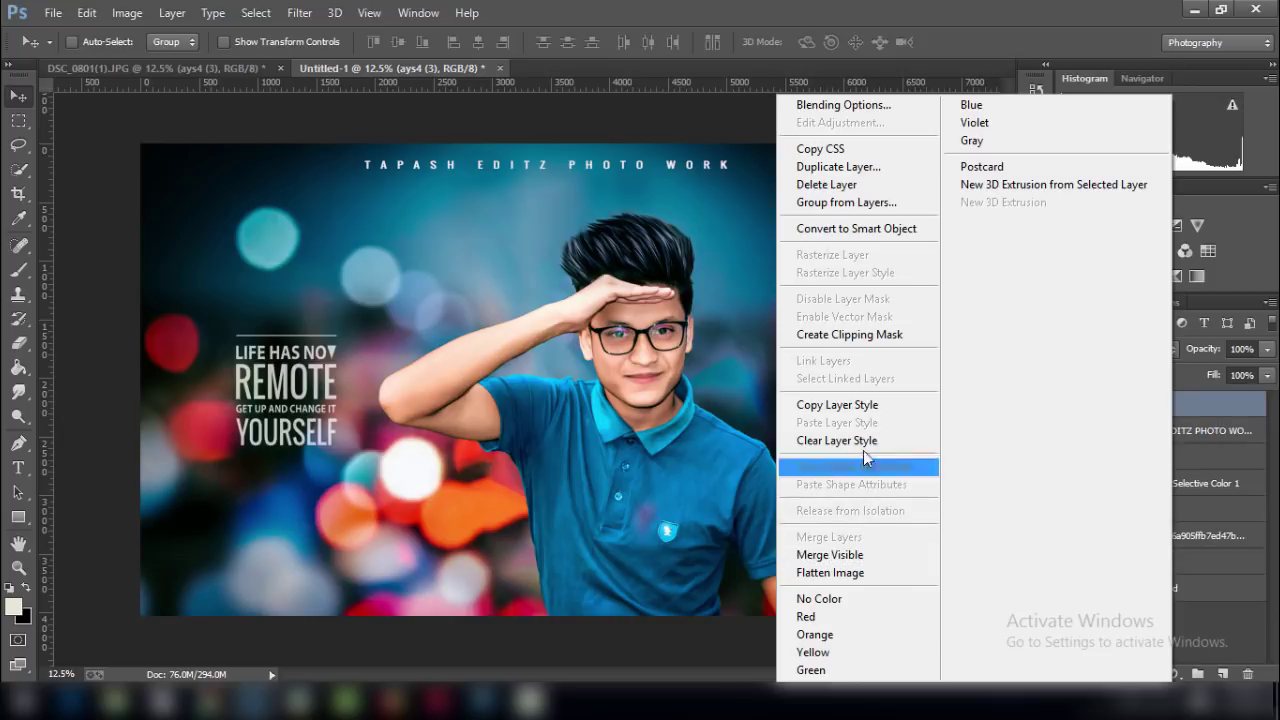
left_click(1178, 395)
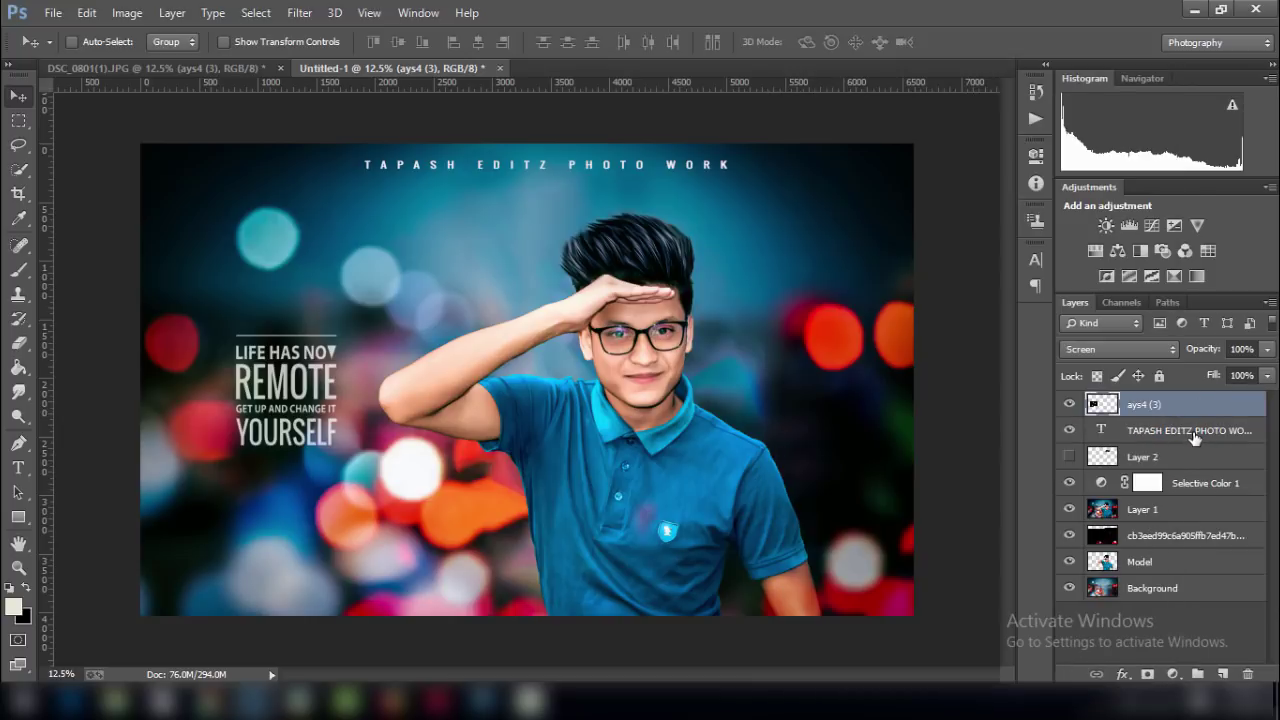
left_click(1195, 438, "ctrl")
right_click(1193, 438)
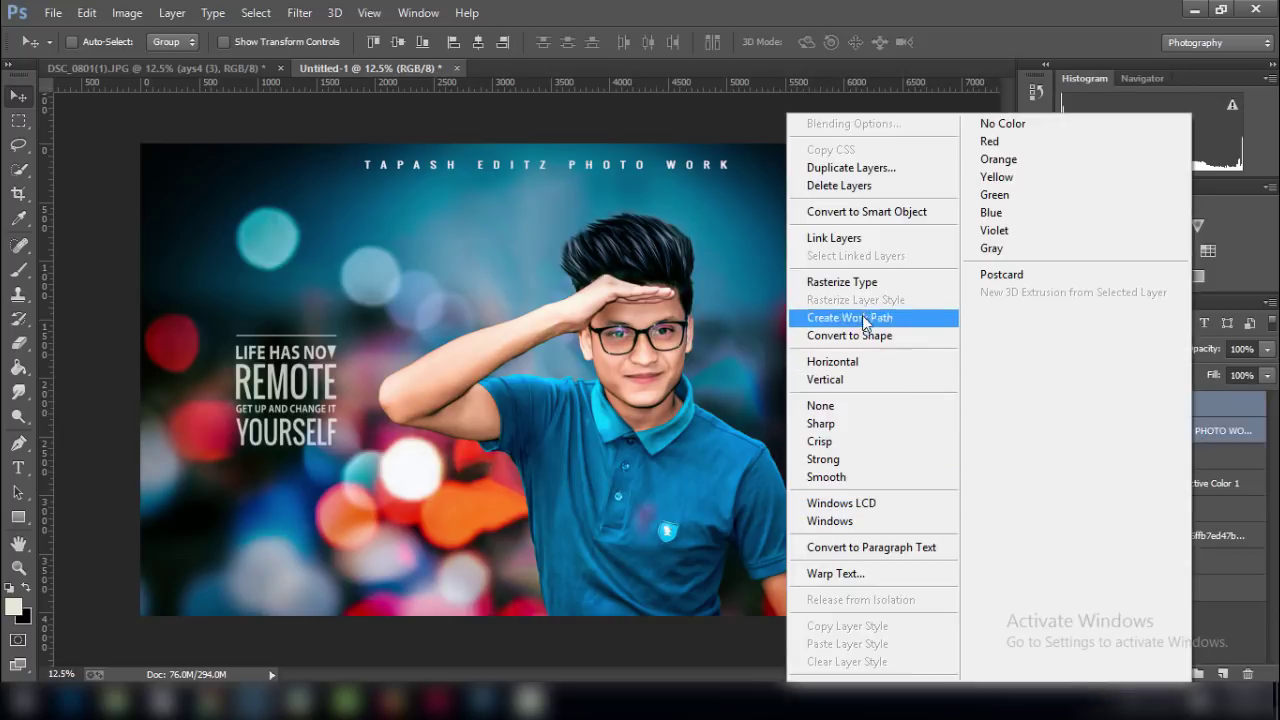
left_click(890, 283)
Merge the title into the quote layer, then undo the merge with Step Backward.
right_click(1208, 409)
left_click(890, 537)
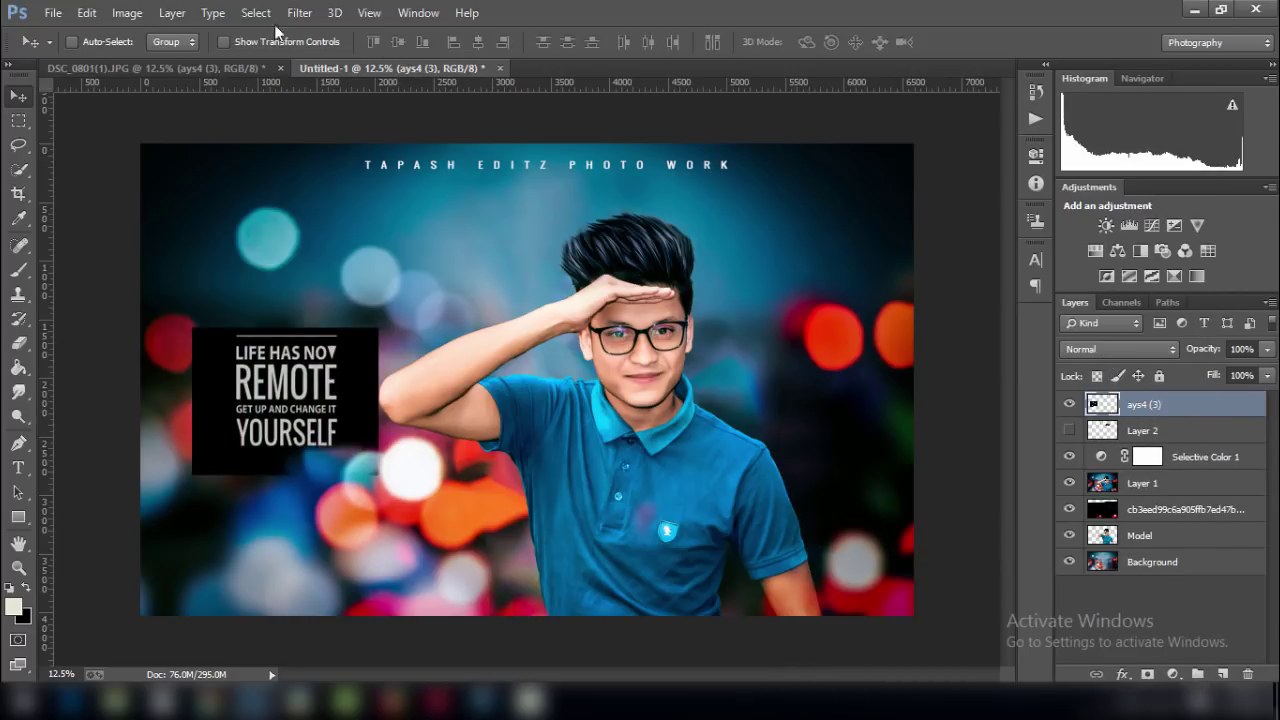
left_click(87, 12)
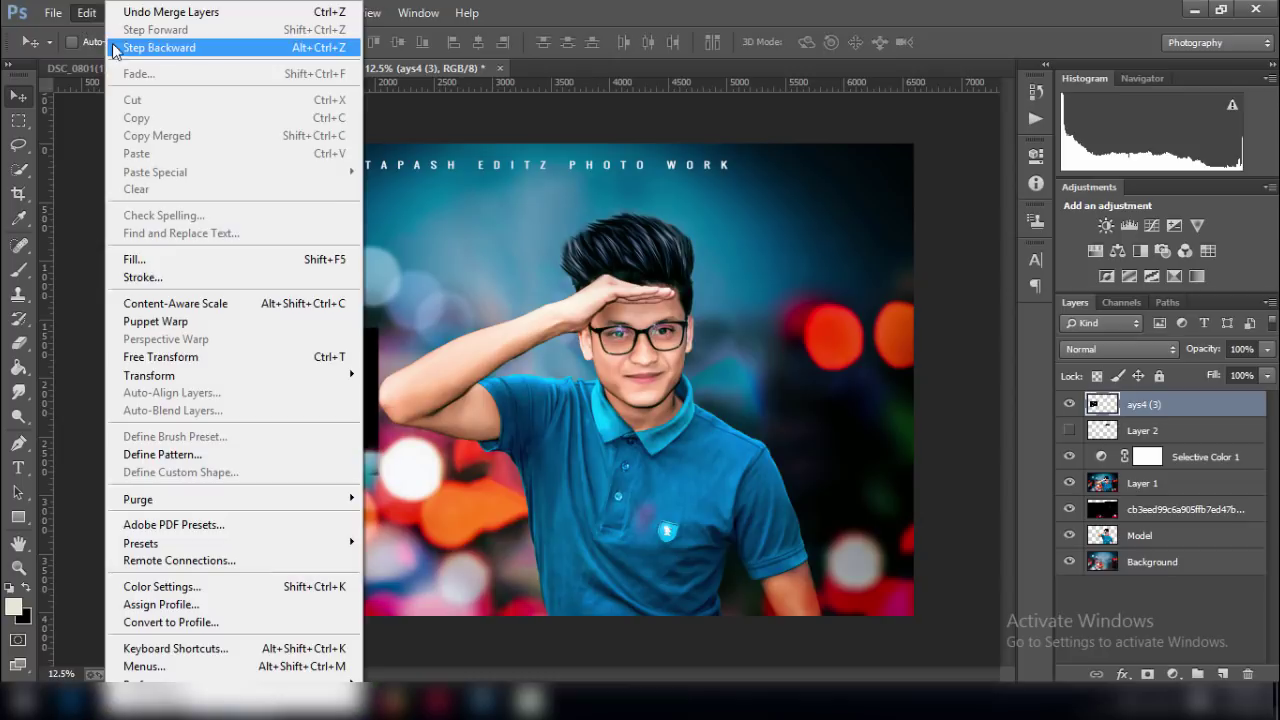
left_click(240, 49)
left_click(1160, 432)
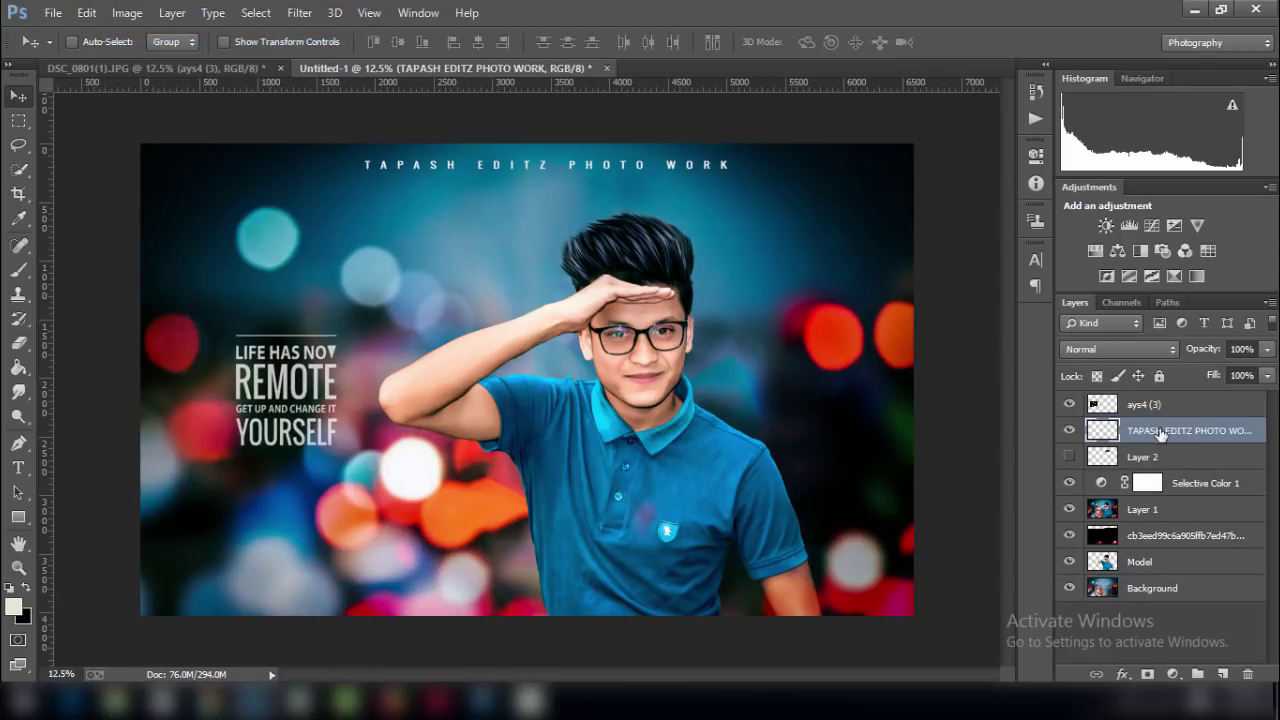
right_click(1160, 432)
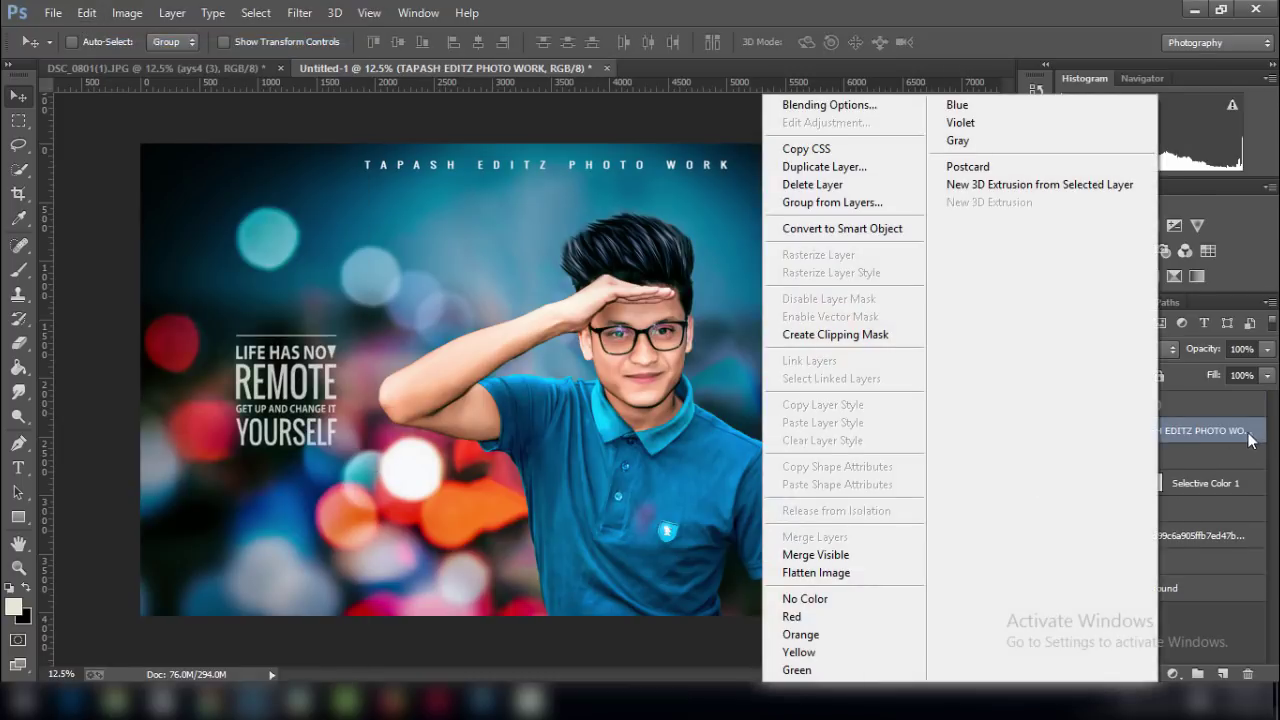
left_click(1218, 428)
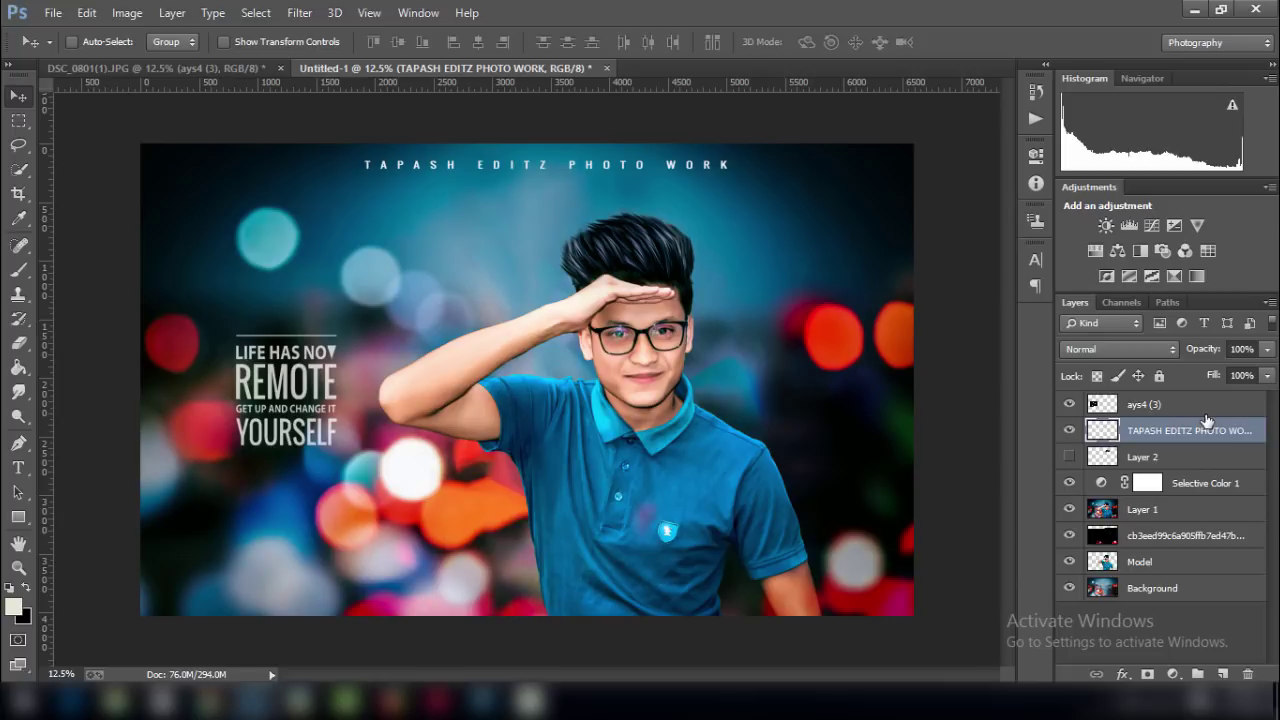
Stamp all visible layers into Layer 3 and add Selective Color 2 targeting Blacks.
key("ctrl+shift+alt+e")
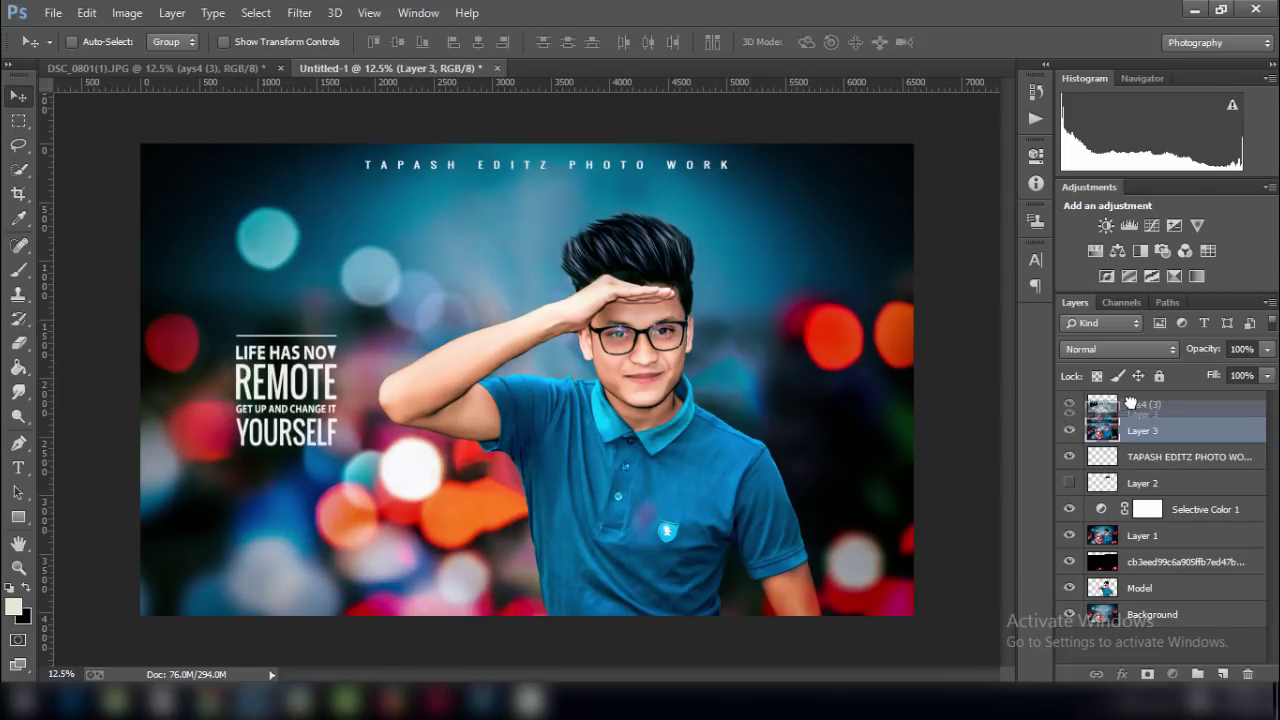
left_click(1174, 276)
left_click(925, 226)
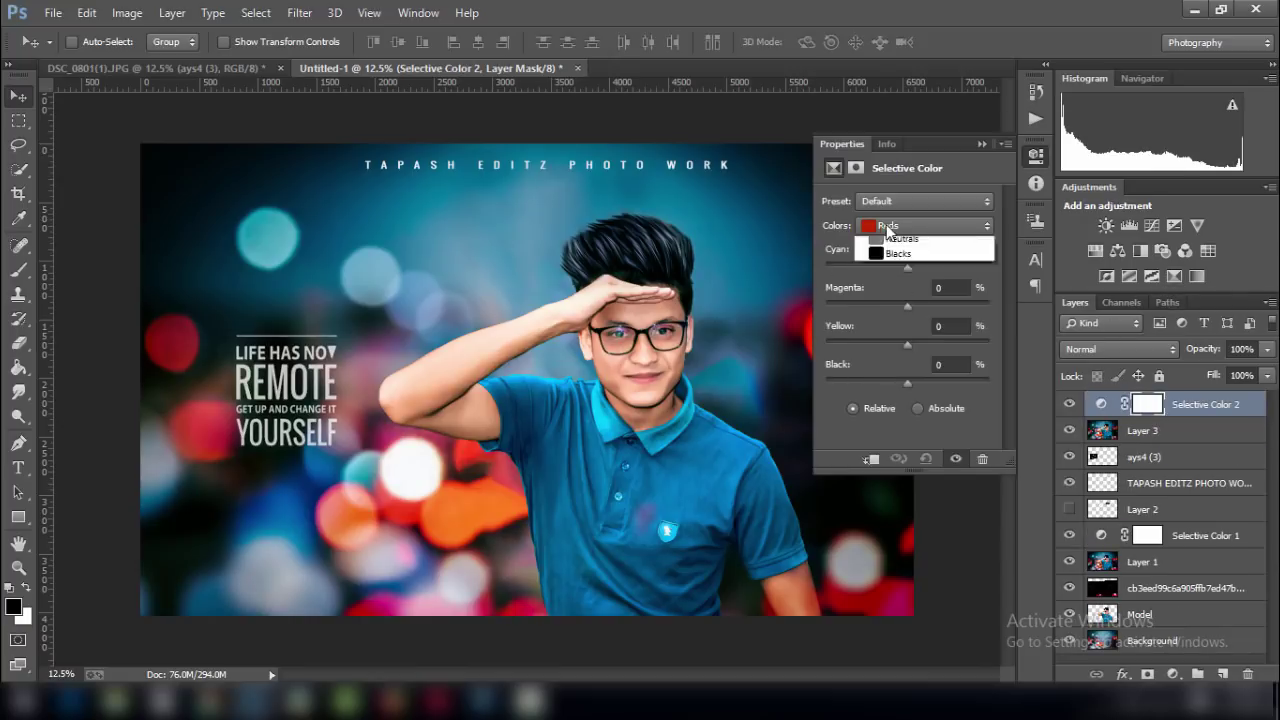
left_click(922, 366)
Set the Blacks' Black amount to -5% and put the Properties panel away.
left_click_drag(905, 380, 900, 382)
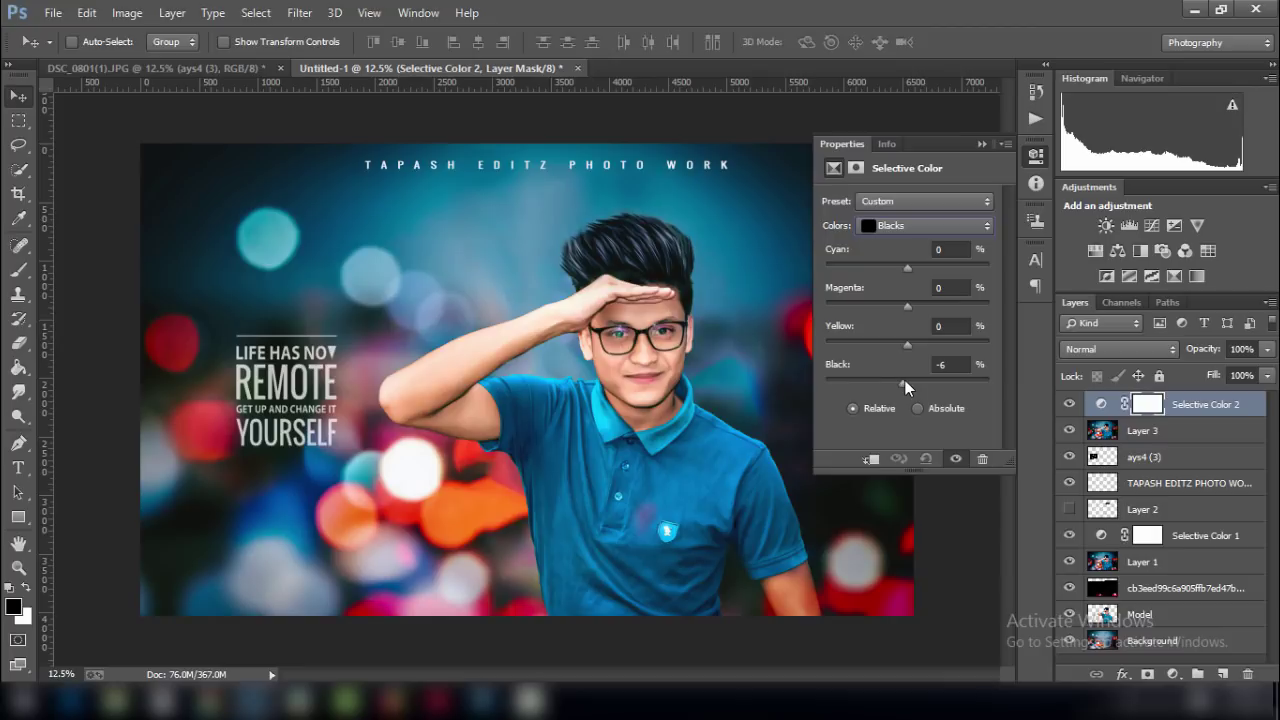
left_click_drag(905, 380, 903, 381)
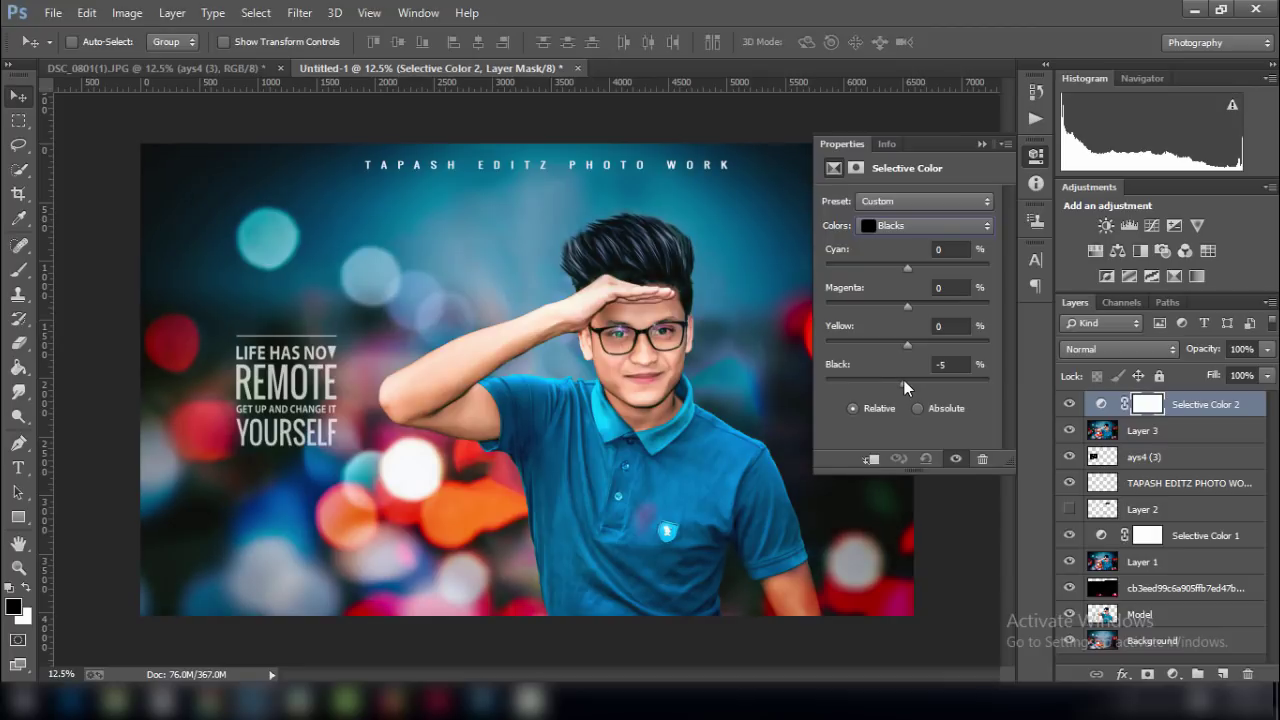
left_click(980, 144)
key("ctrl+minus")
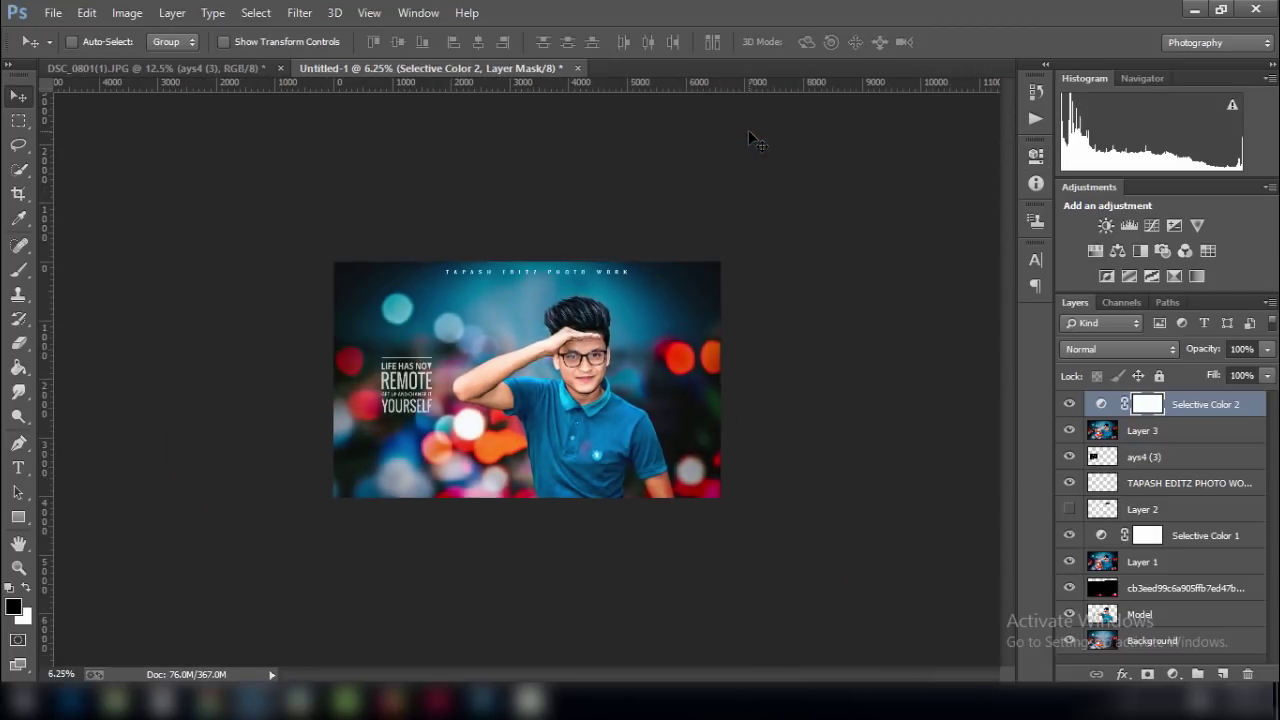
key("ctrl+plus")
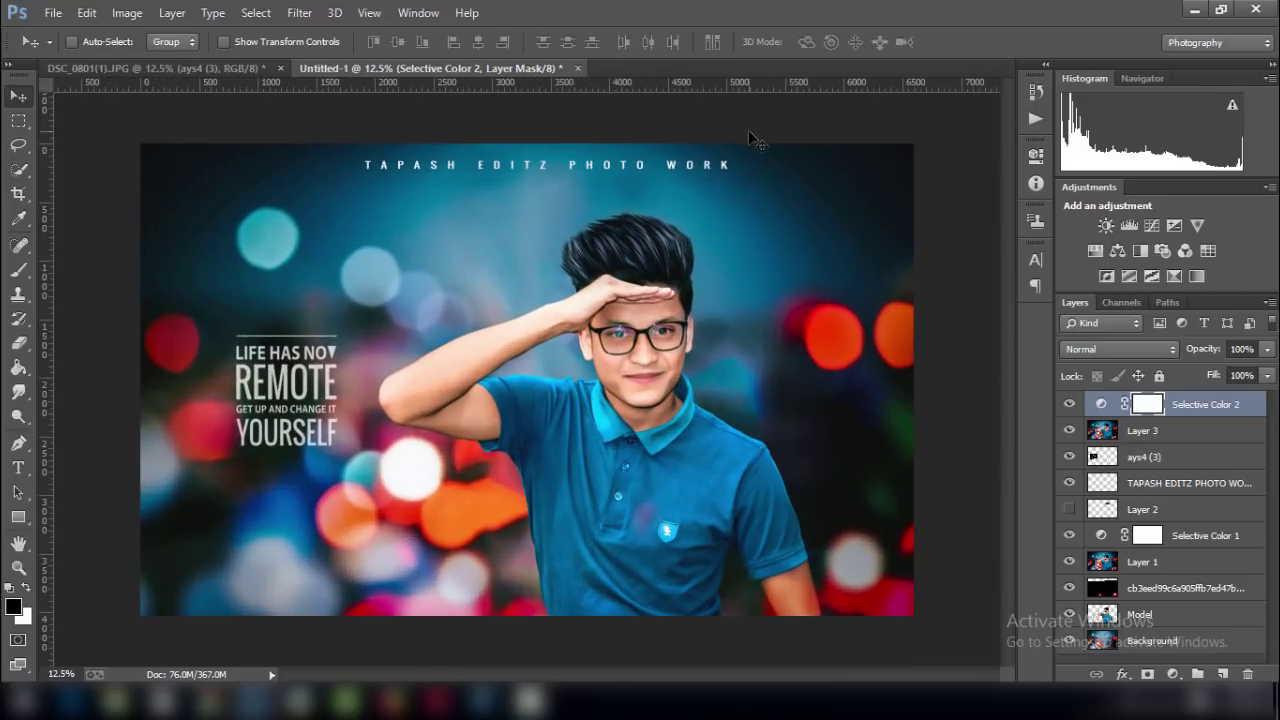